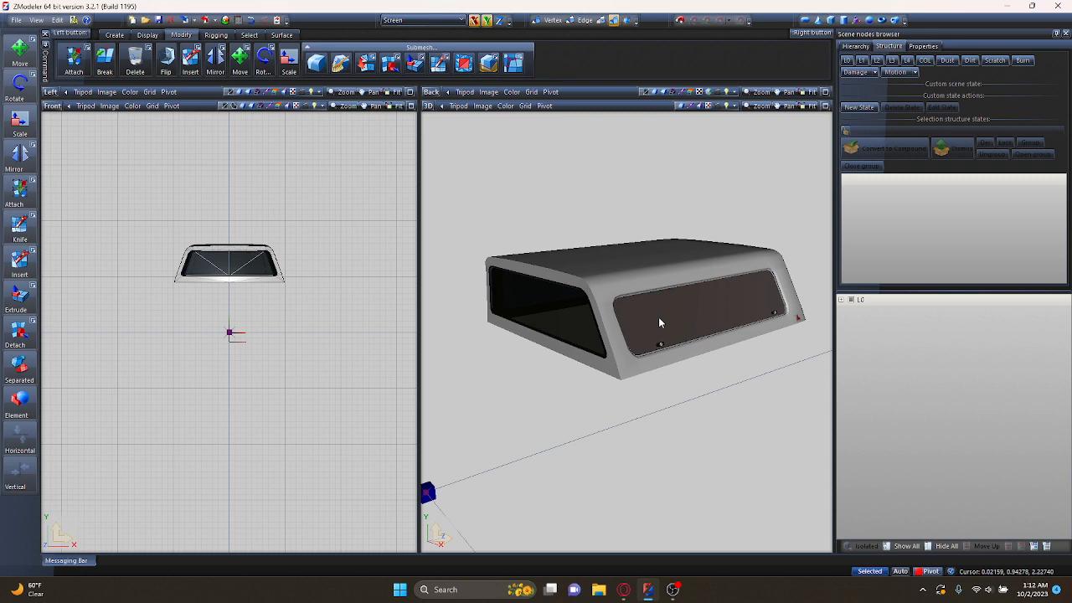
- Examine the truck bed cap from several sides in 3D and in the left and right orthographic views
{"action": "middle_click_drag", "start_coordinate": [658, 317], "coordinate": [588, 318]}
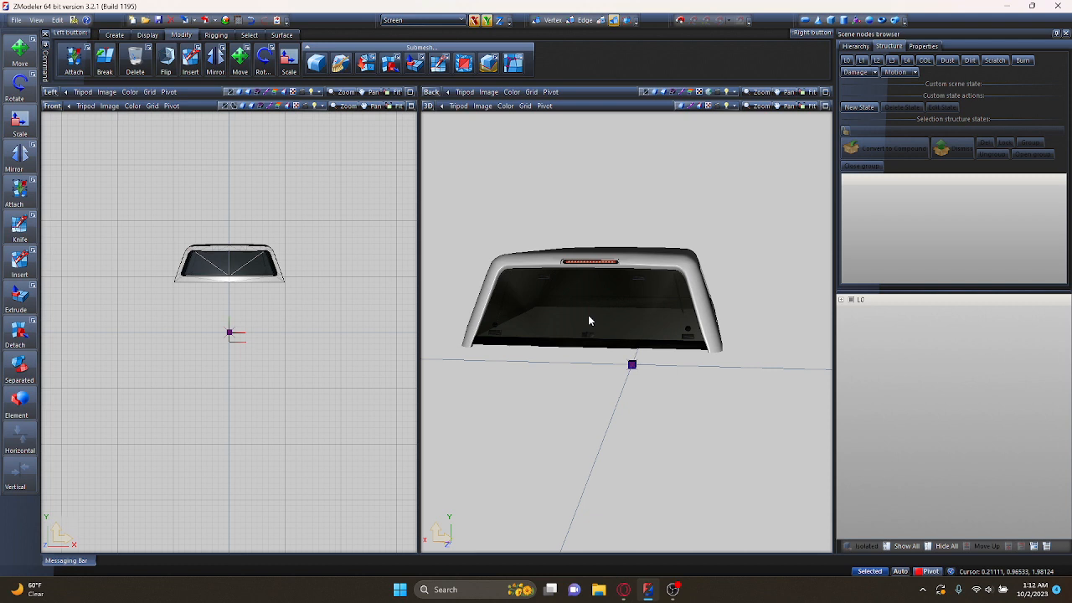
{"action": "middle_click_drag", "start_coordinate": [662, 299], "coordinate": [596, 263]}
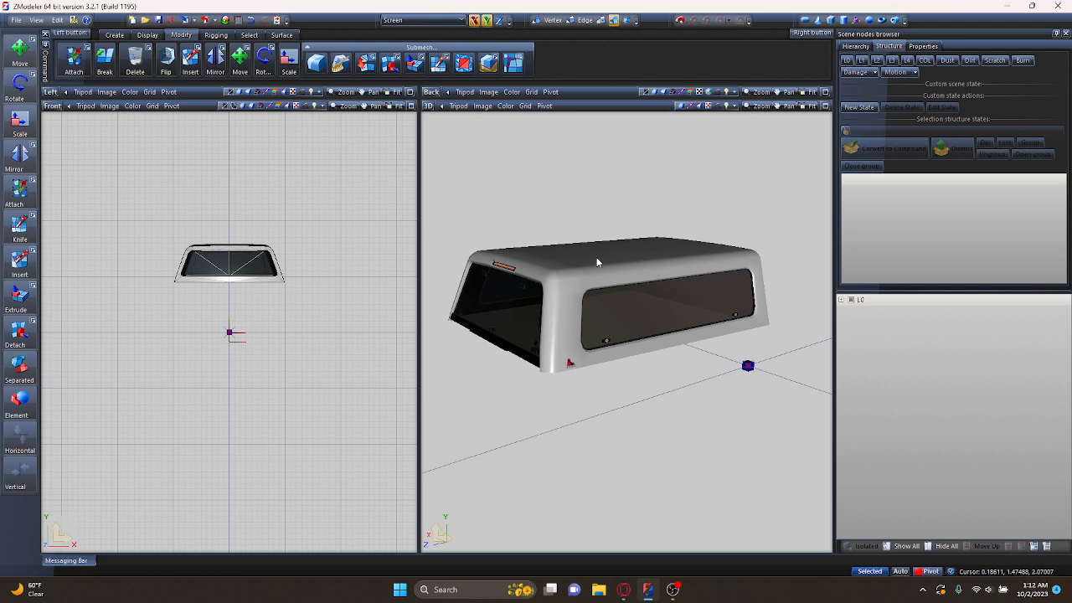
{"action": "middle_click_drag", "start_coordinate": [704, 254], "coordinate": [649, 260]}
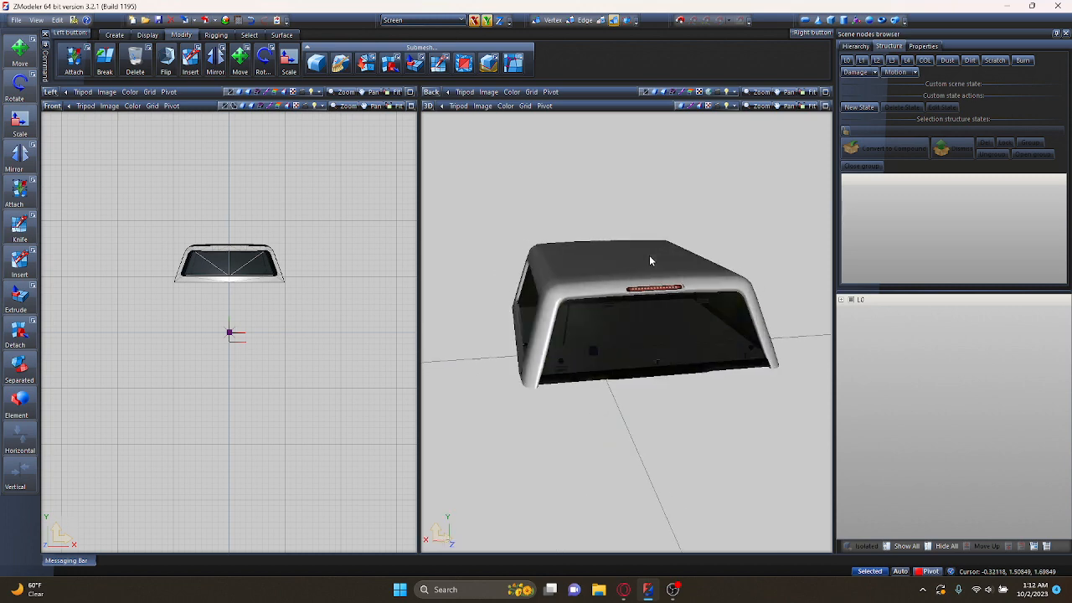
{"action": "left_click", "coordinate": [52, 106]}
{"action": "left_click", "coordinate": [65, 144]}
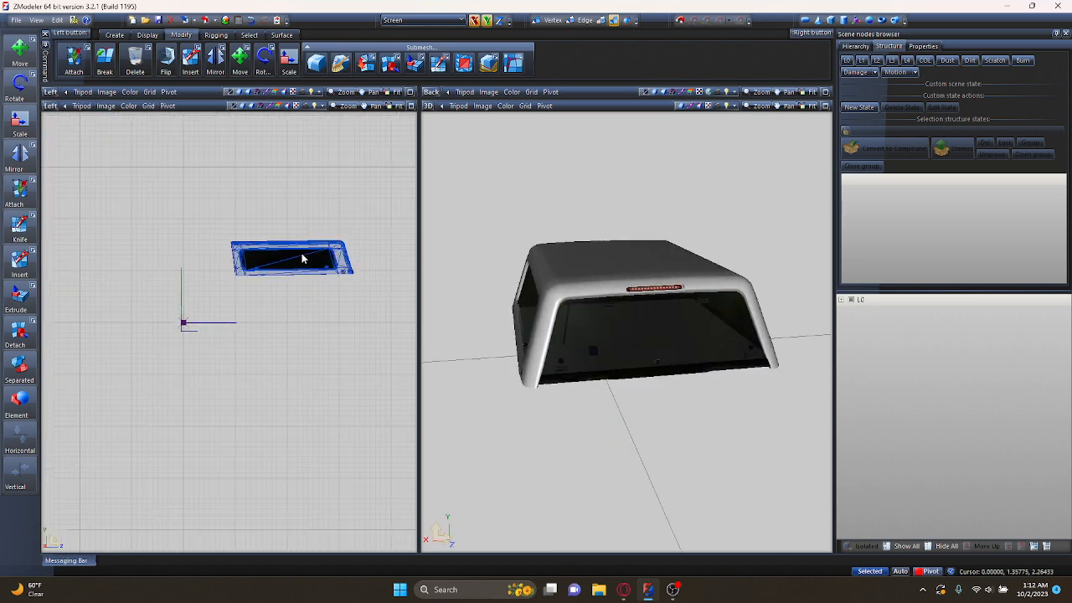
{"action": "left_click", "coordinate": [50, 106]}
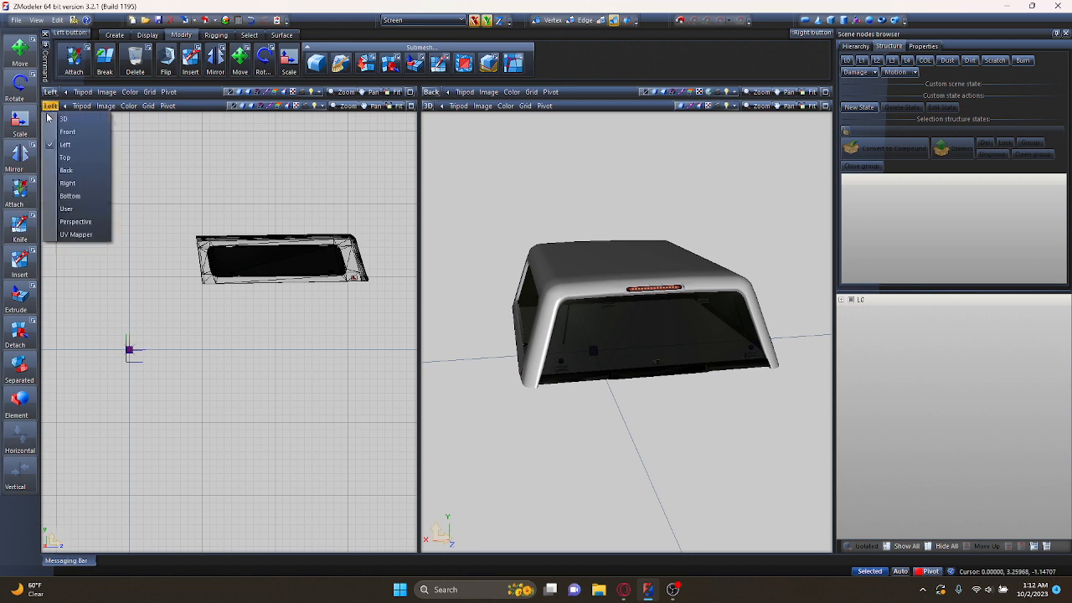
{"action": "left_click", "coordinate": [52, 176]}
{"action": "scroll", "coordinate": [335, 241], "scroll_direction": "down", "scroll_amount": 2}
{"action": "scroll", "coordinate": [109, 254], "scroll_direction": "up", "scroll_amount": 4}
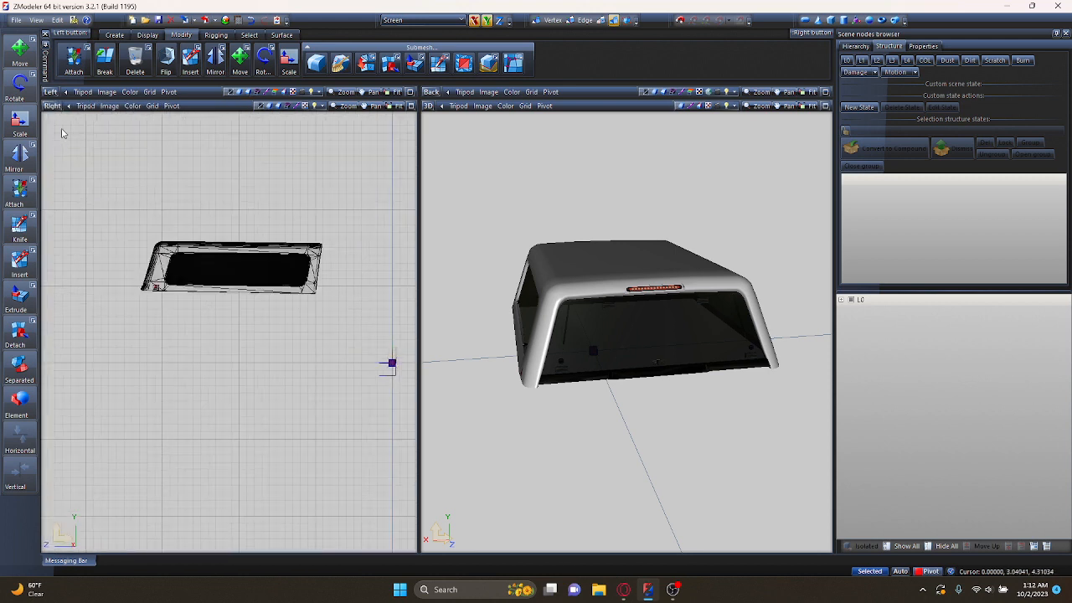
- Switch the orthographic viewport to the Top view of the cap
{"action": "left_click", "coordinate": [52, 106]}
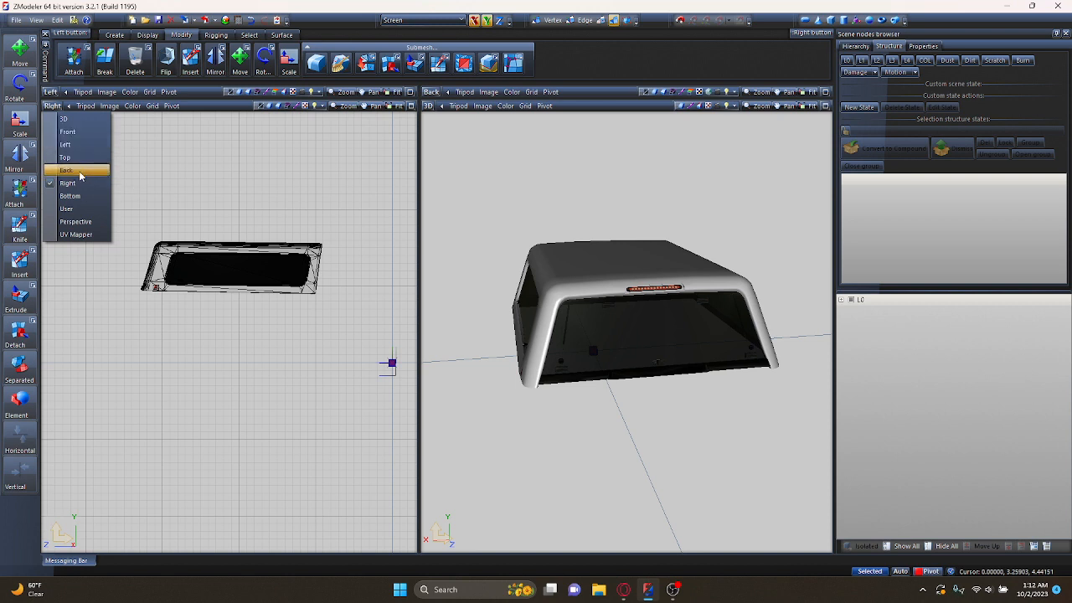
{"action": "left_click", "coordinate": [82, 157]}
{"action": "scroll", "coordinate": [232, 356], "scroll_direction": "down", "scroll_amount": 3}
{"action": "scroll", "coordinate": [221, 226], "scroll_direction": "up", "scroll_amount": 4}
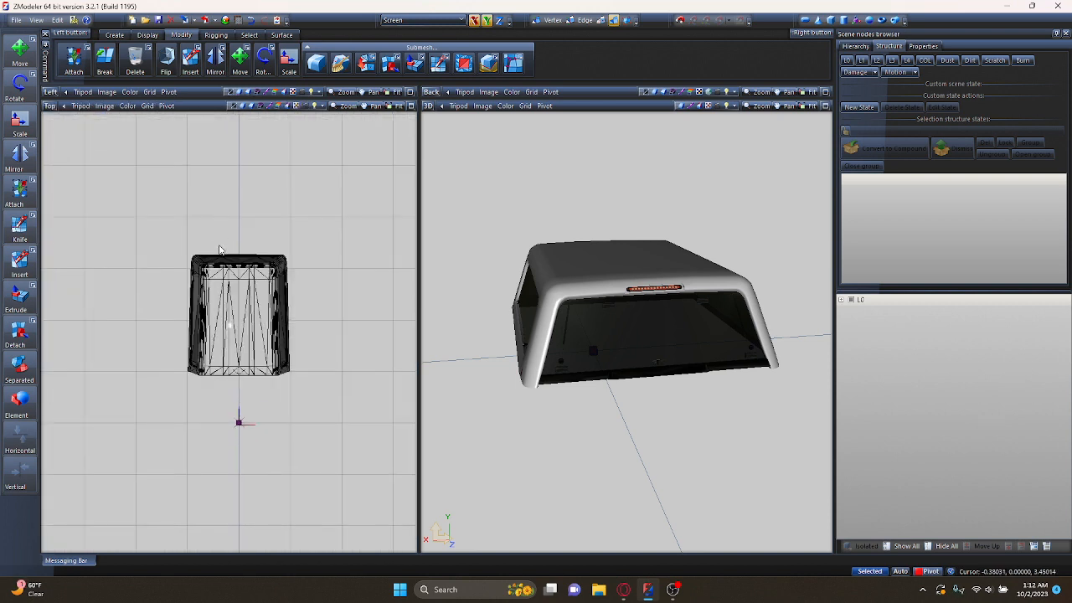
{"action": "middle_click_drag", "start_coordinate": [692, 287], "coordinate": [662, 290]}
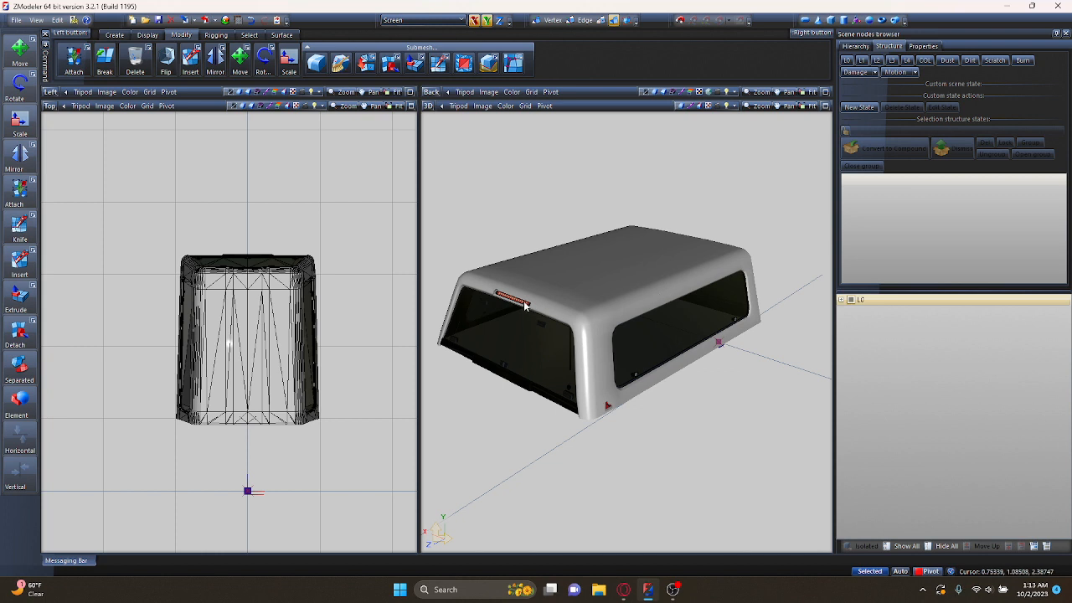
- Expand the scene hierarchy and show only the Leer100xr mesh, hiding the brake light and rear window nodes
{"action": "left_click", "coordinate": [841, 301]}
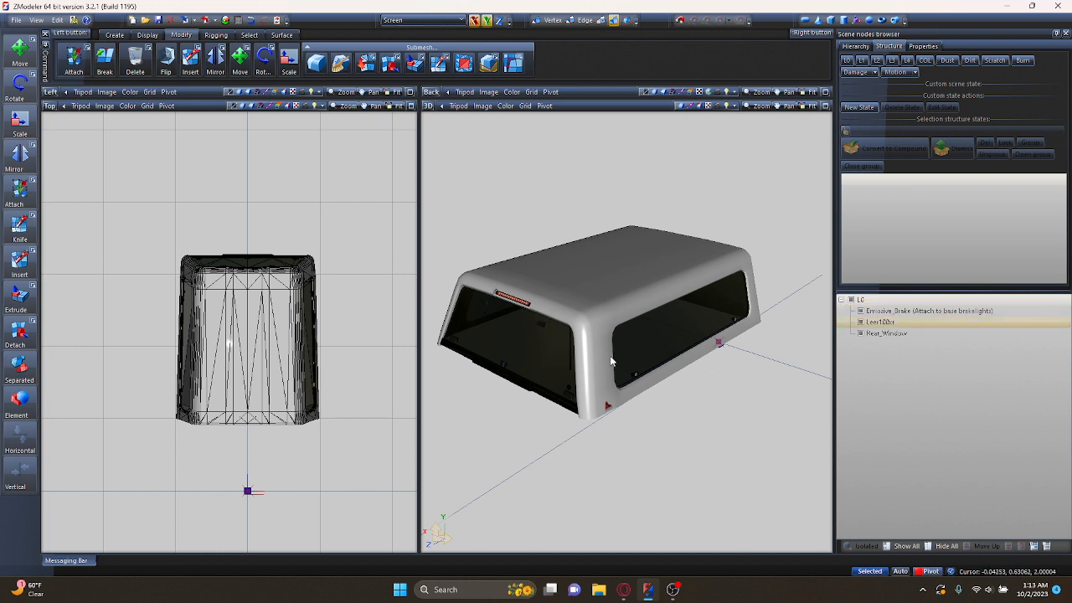
{"action": "middle_click_drag", "start_coordinate": [610, 356], "coordinate": [554, 368]}
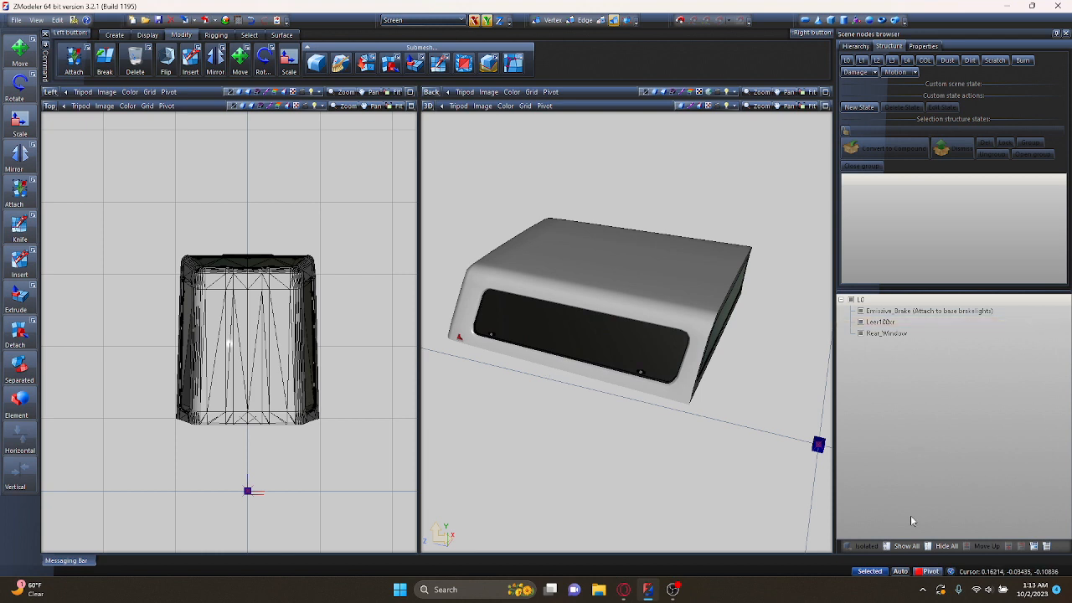
{"action": "left_click", "coordinate": [941, 546]}
{"action": "left_click", "coordinate": [861, 322]}
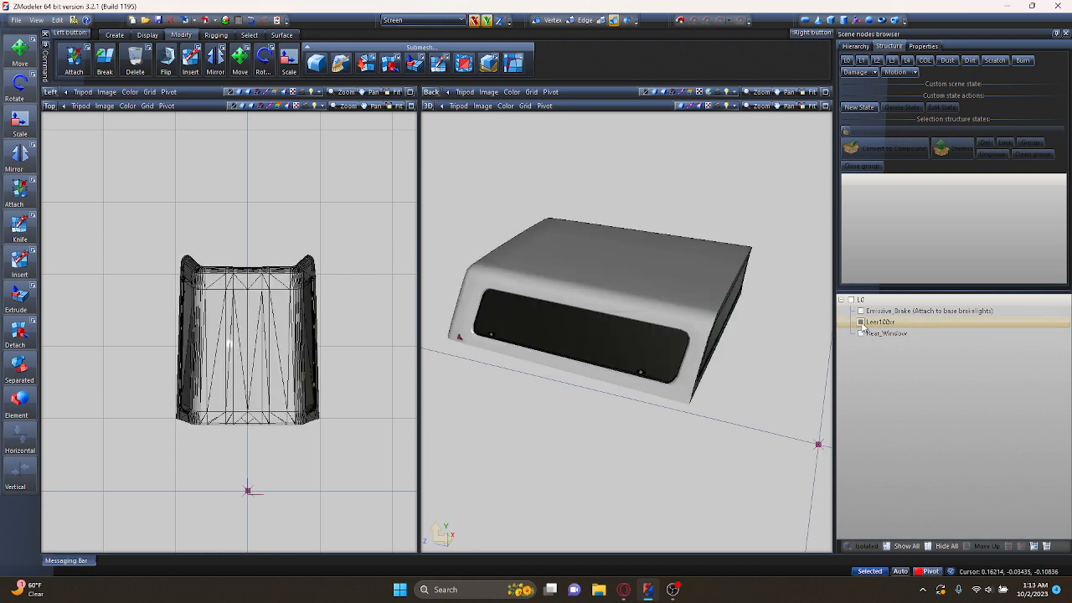
{"action": "middle_click_drag", "start_coordinate": [671, 311], "coordinate": [582, 316]}
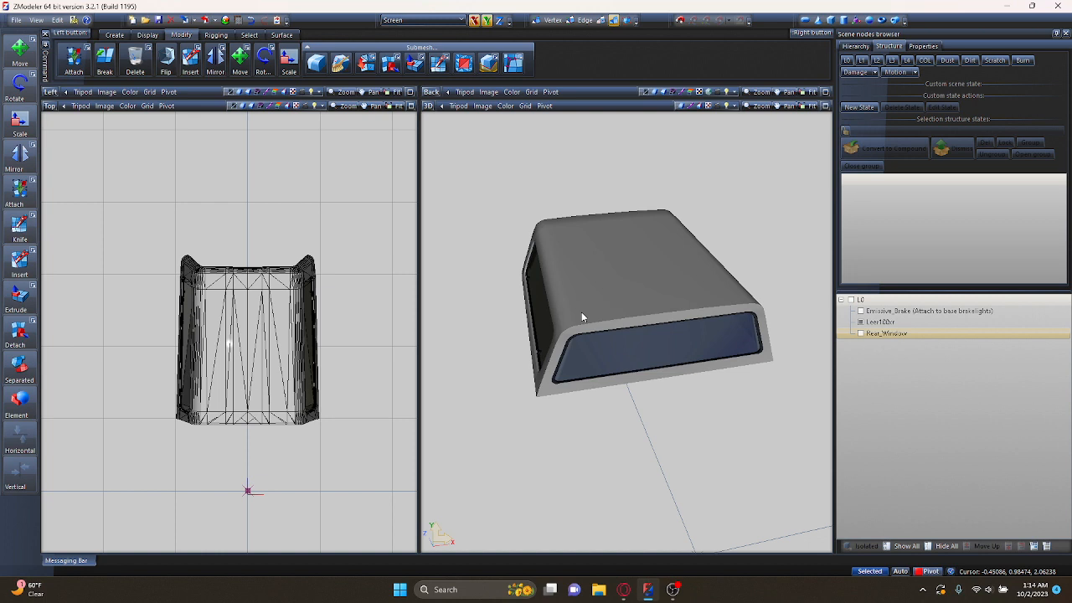
{"action": "left_click", "coordinate": [862, 324]}
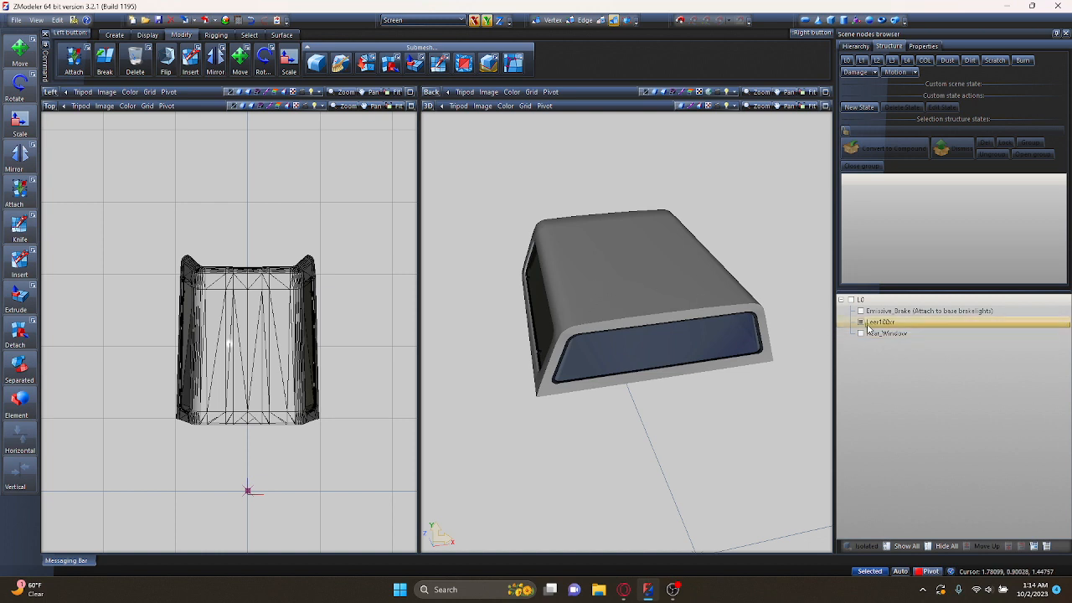
{"action": "left_click", "coordinate": [861, 324]}
{"action": "left_click", "coordinate": [862, 324]}
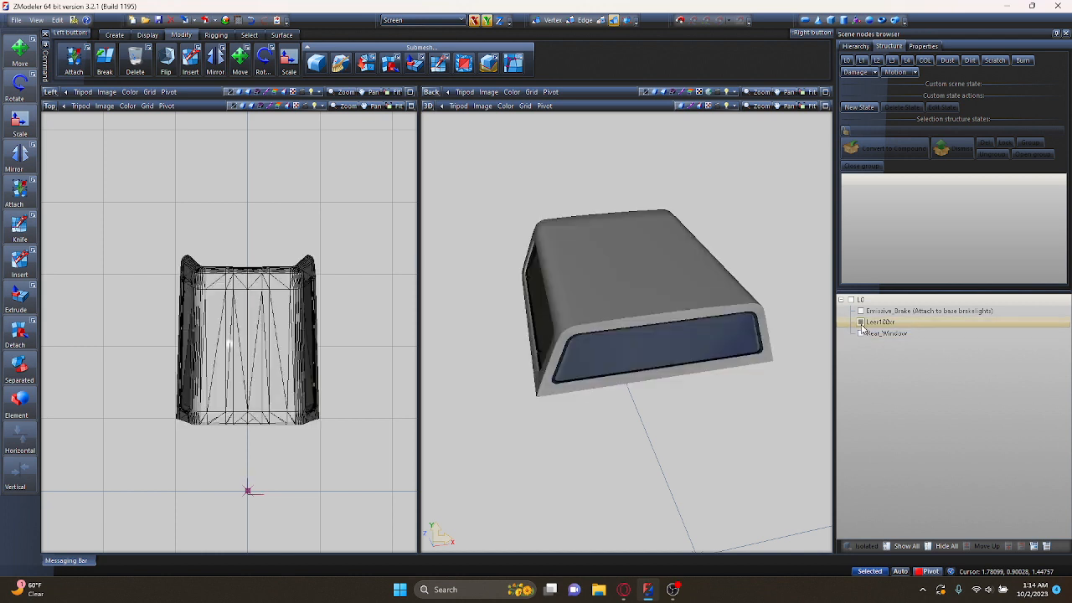
{"action": "middle_click_drag", "start_coordinate": [605, 300], "coordinate": [602, 301]}
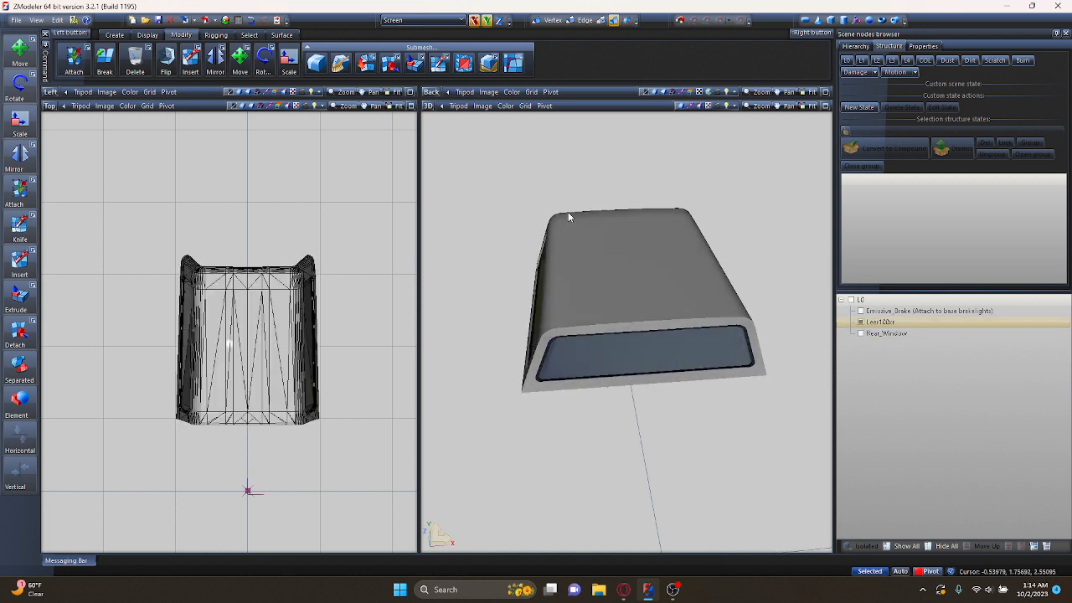
{"action": "left_click", "coordinate": [878, 362]}
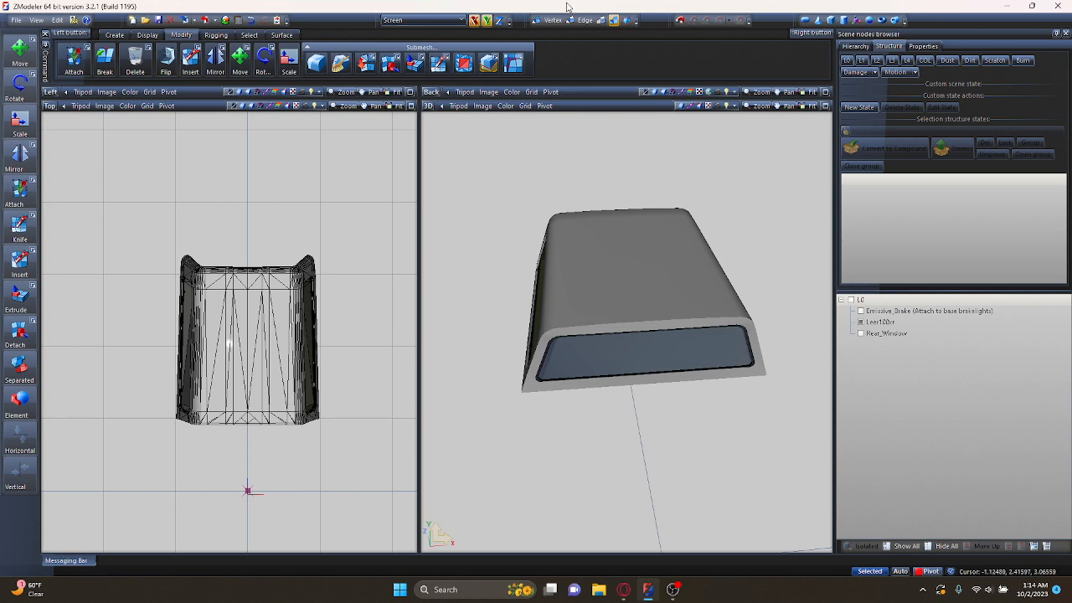
- Enter polygon editing mode on the Leer100xr mesh and maximize the Top viewport
{"action": "left_click", "coordinate": [600, 21]}
{"action": "left_click", "coordinate": [240, 304]}
{"action": "scroll", "coordinate": [236, 258], "scroll_direction": "up", "scroll_amount": 6}
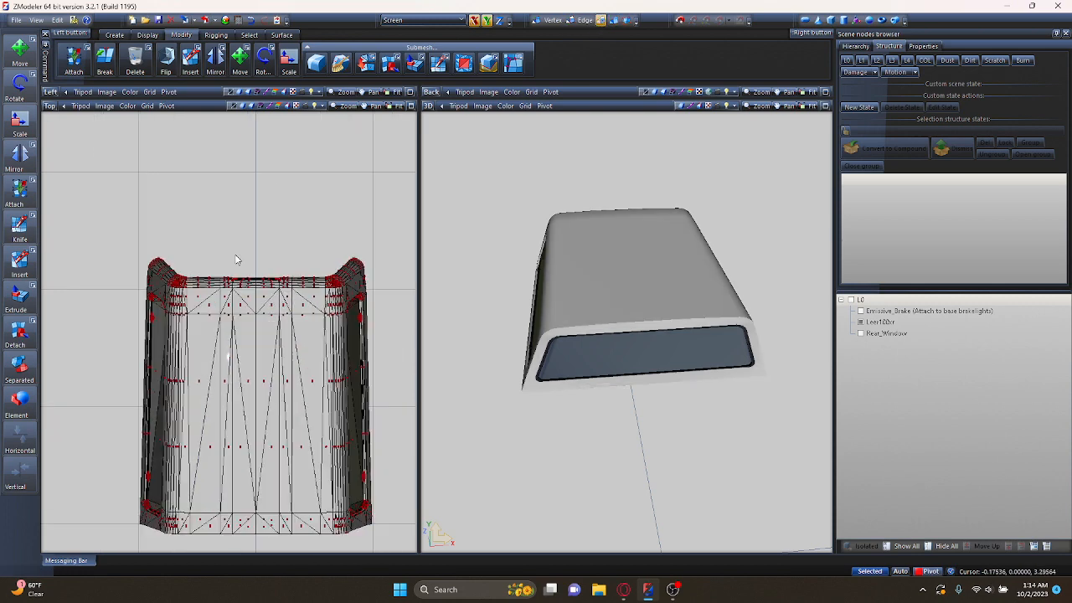
{"action": "scroll", "coordinate": [143, 262], "scroll_direction": "down", "scroll_amount": 2}
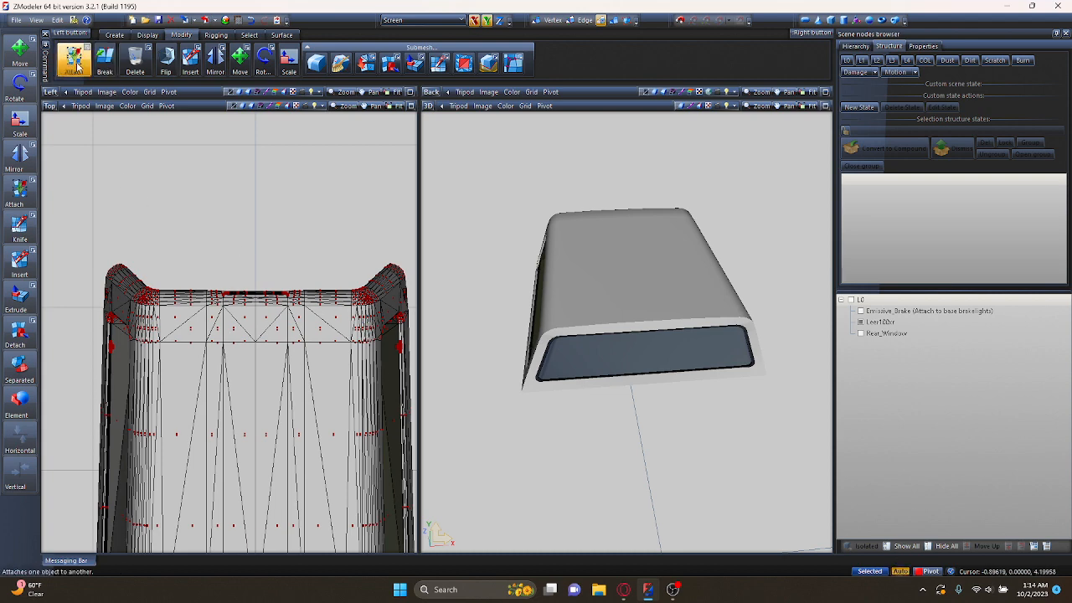
{"action": "left_click", "coordinate": [410, 106]}
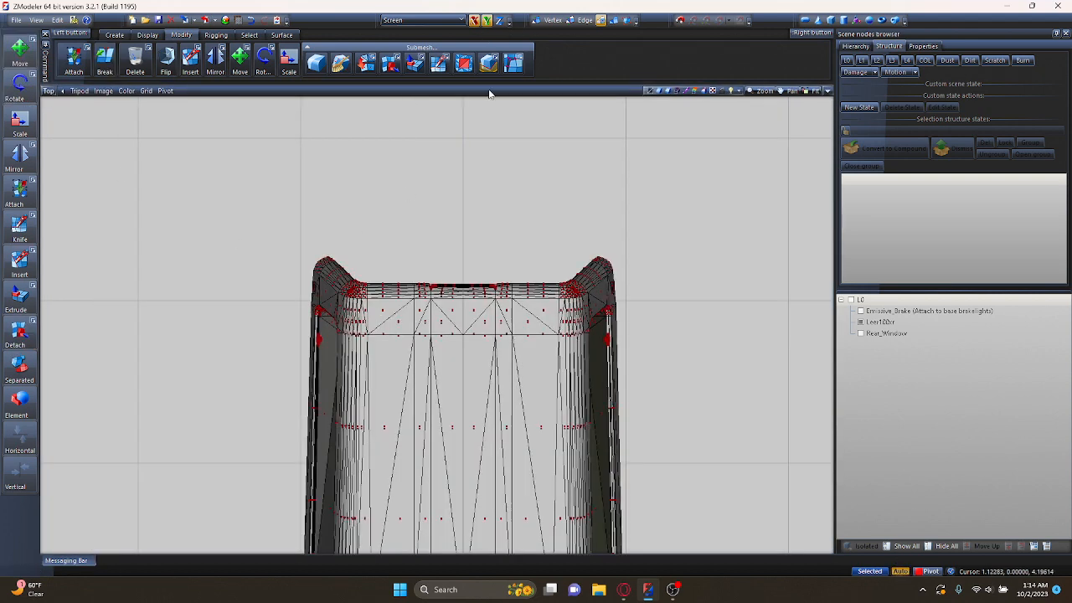
{"action": "scroll", "coordinate": [339, 241], "scroll_direction": "up", "scroll_amount": 3}
{"action": "scroll", "coordinate": [339, 241], "scroll_direction": "up", "scroll_amount": 3}
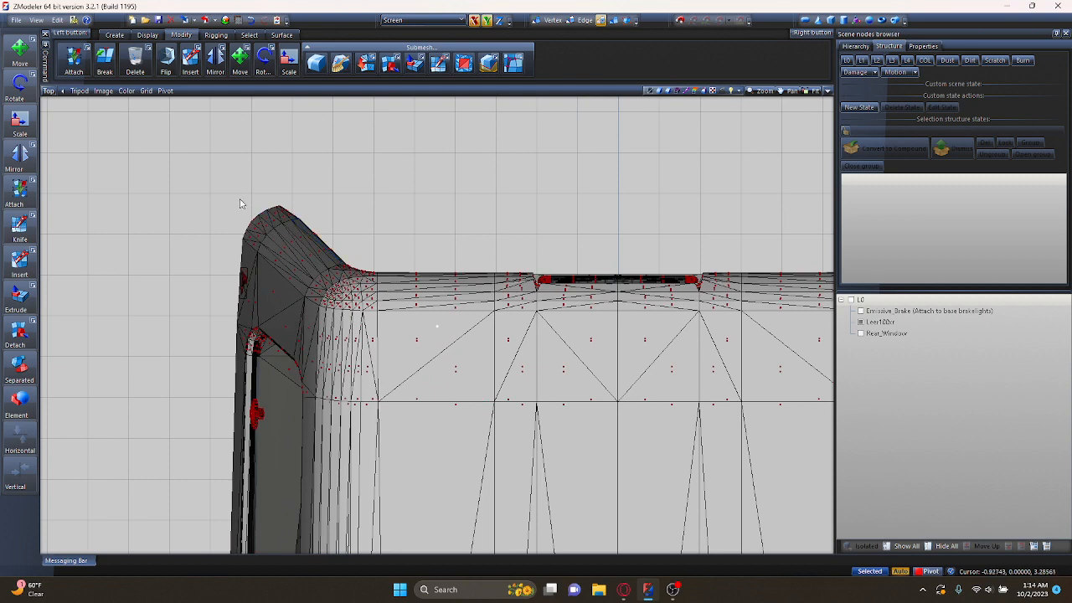
- Select the polygons of one protruding rear corner and extend the selection along the cap's rear edge, including the brake light recess
{"action": "left_click_drag", "start_coordinate": [237, 194], "coordinate": [356, 270]}
{"action": "scroll", "coordinate": [356, 270], "scroll_direction": "down", "scroll_amount": 3}
{"action": "scroll", "coordinate": [299, 198], "scroll_direction": "up", "scroll_amount": 2}
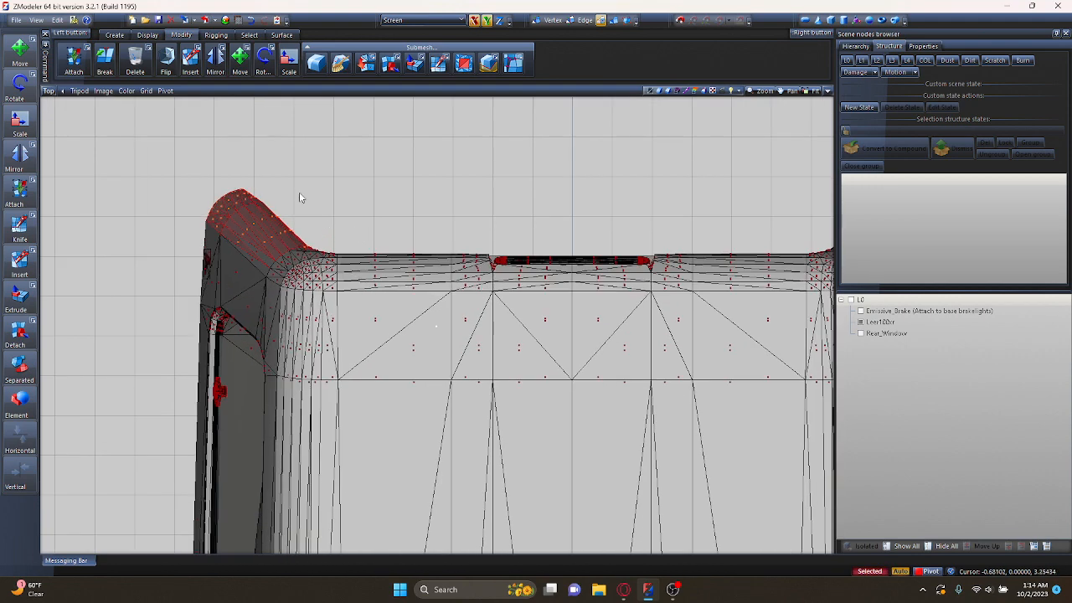
{"action": "left_click_drag", "start_coordinate": [341, 179], "coordinate": [242, 277]}
{"action": "scroll", "coordinate": [309, 210], "scroll_direction": "down", "scroll_amount": 2}
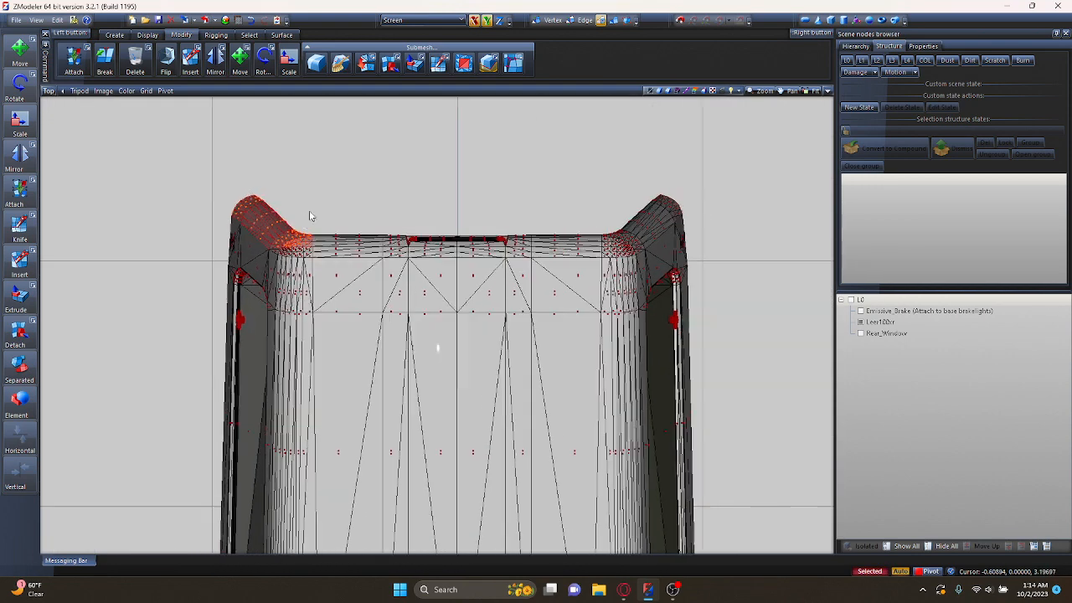
{"action": "scroll", "coordinate": [633, 220], "scroll_direction": "up", "scroll_amount": 2}
{"action": "left_click_drag", "start_coordinate": [645, 207], "coordinate": [251, 278]}
{"action": "scroll", "coordinate": [227, 253], "scroll_direction": "down", "scroll_amount": 2}
{"action": "scroll", "coordinate": [503, 232], "scroll_direction": "up", "scroll_amount": 2}
{"action": "left_click_drag", "start_coordinate": [347, 179], "coordinate": [545, 280]}
{"action": "scroll", "coordinate": [427, 244], "scroll_direction": "down", "scroll_amount": 2}
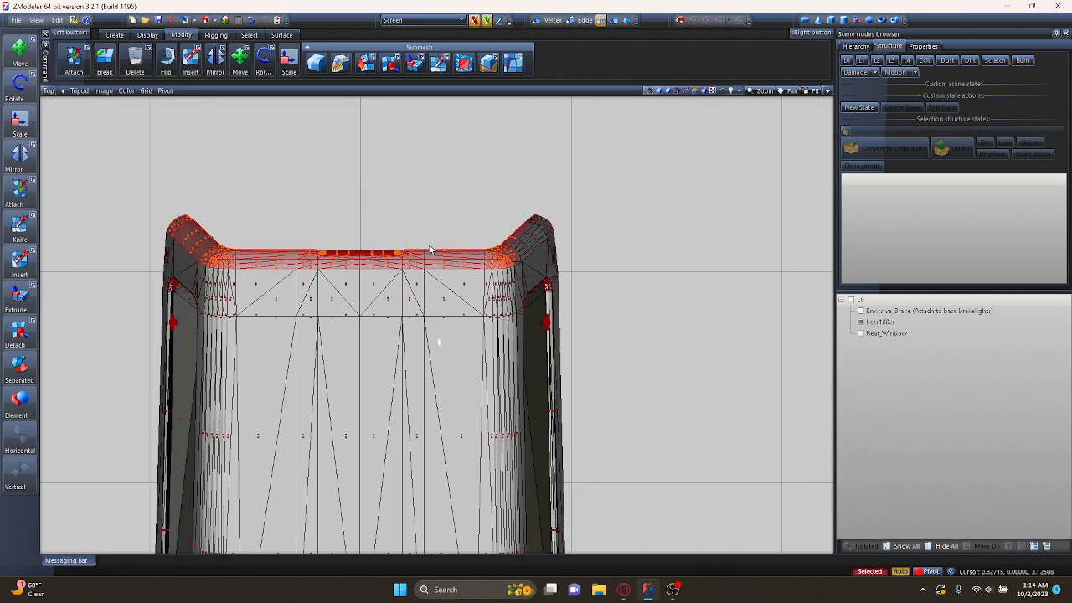
- Add the opposite rear corner's polygons to the selection and detach the whole rear edge as a separate object
{"action": "scroll", "coordinate": [505, 231], "scroll_direction": "up", "scroll_amount": 4}
{"action": "left_click_drag", "start_coordinate": [434, 157], "coordinate": [617, 249]}
{"action": "left_click_drag", "start_coordinate": [440, 213], "coordinate": [552, 307]}
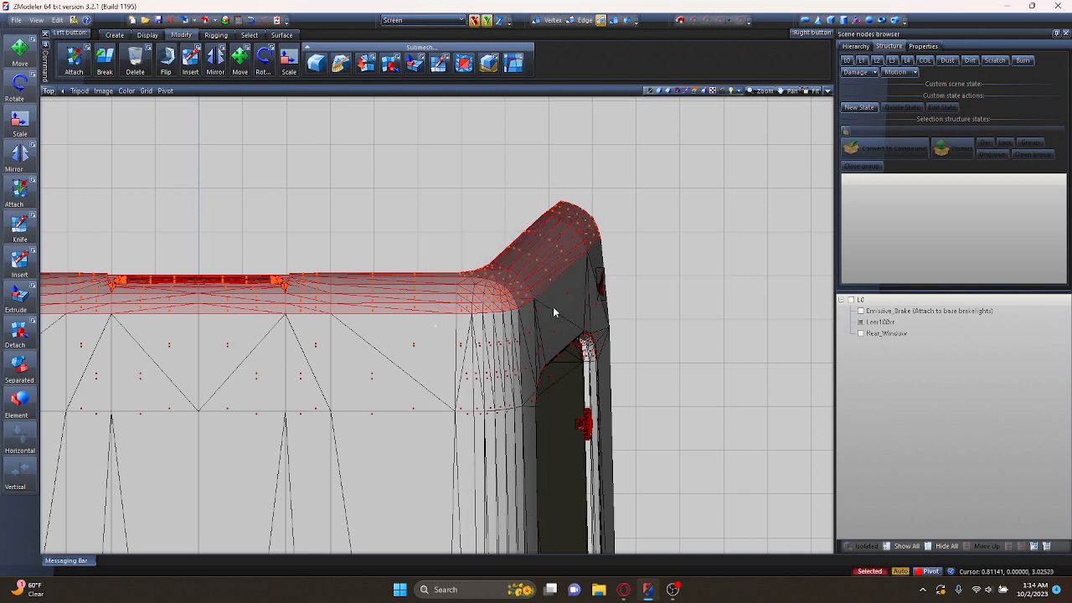
{"action": "scroll", "coordinate": [519, 210], "scroll_direction": "down", "scroll_amount": 2}
{"action": "left_click", "coordinate": [20, 333]}
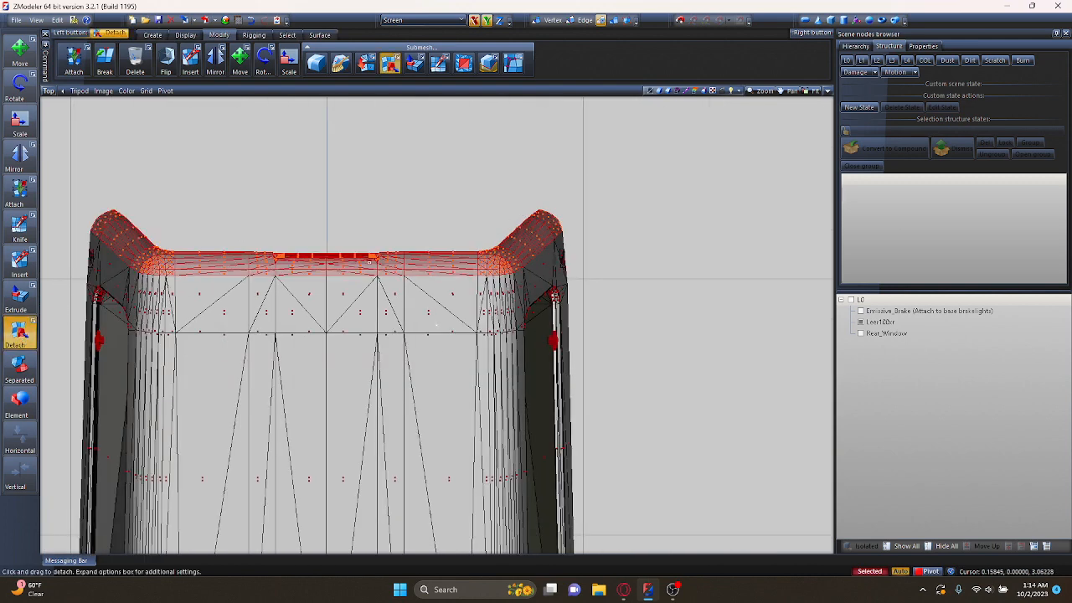
{"action": "left_click", "coordinate": [525, 249]}
{"action": "scroll", "coordinate": [525, 249], "scroll_direction": "down", "scroll_amount": 1}
{"action": "key", "text": "space"}
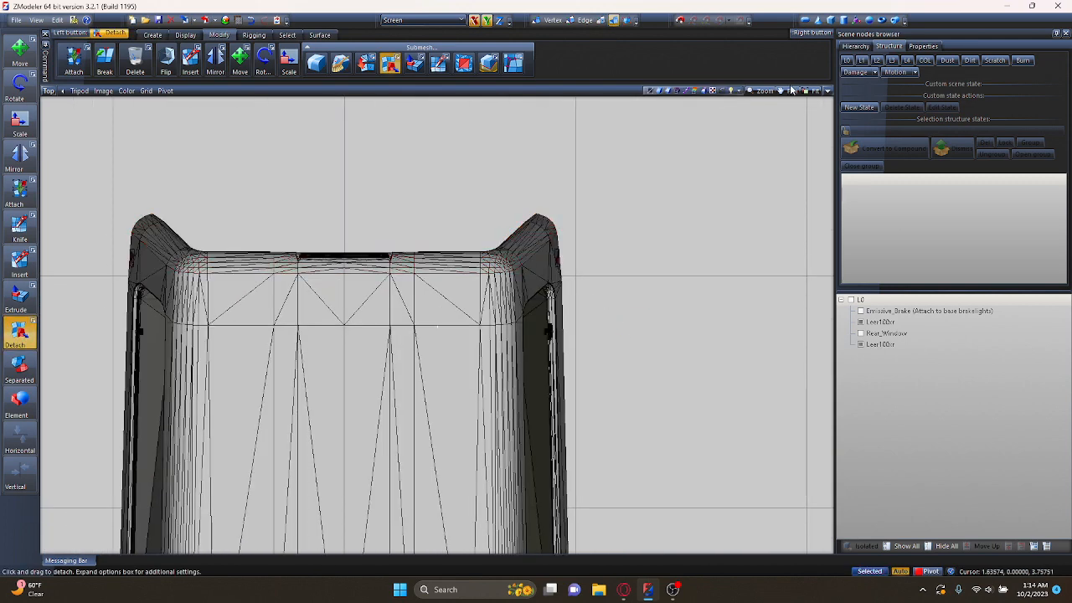
- Restore the multi-viewport layout and hide the detached rear edge mesh
{"action": "left_click", "coordinate": [827, 90]}
{"action": "left_click", "coordinate": [861, 344]}
{"action": "middle_click_drag", "start_coordinate": [736, 356], "coordinate": [611, 364]}
- Inspect the remaining shell's side windows, roof and open rear edge in 3D
{"action": "scroll", "coordinate": [536, 345], "scroll_direction": "up", "scroll_amount": 4}
{"action": "middle_click_drag", "start_coordinate": [535, 334], "coordinate": [592, 264]}
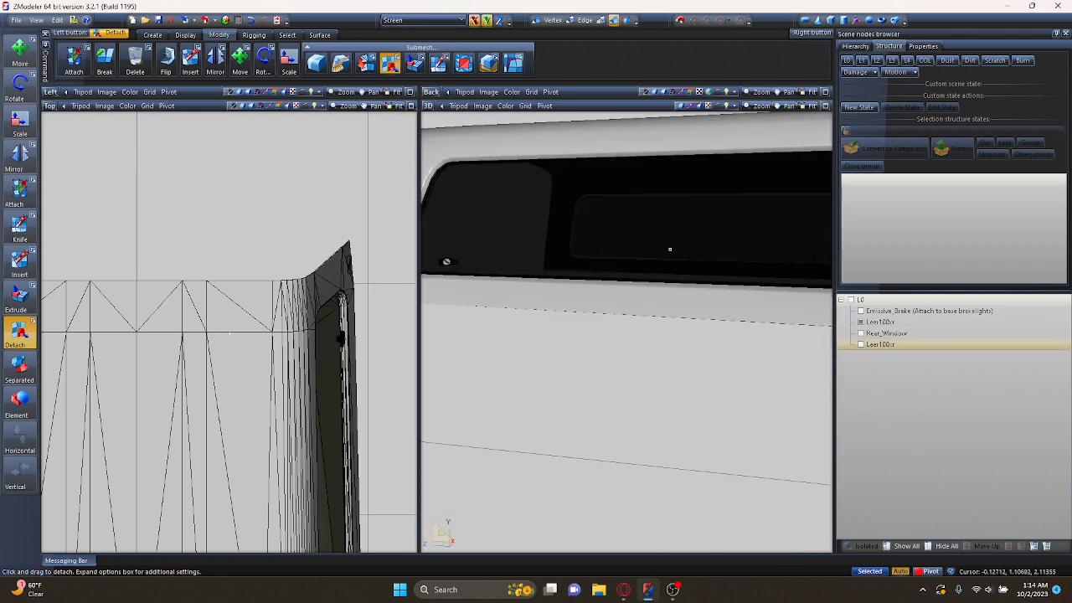
{"action": "middle_click_drag", "start_coordinate": [670, 249], "coordinate": [593, 268]}
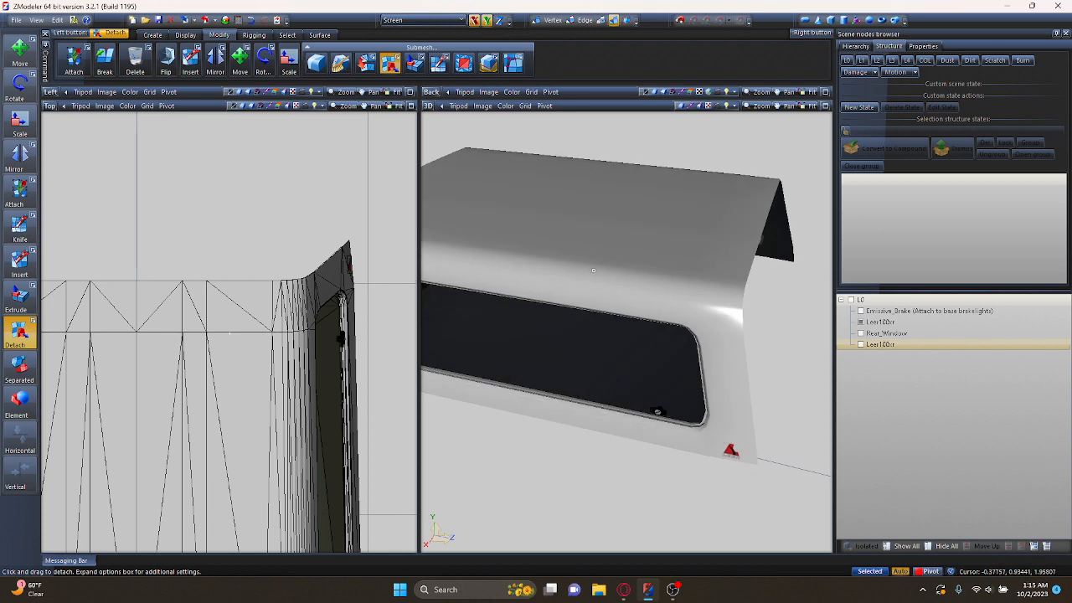
{"action": "middle_click_drag", "start_coordinate": [612, 265], "coordinate": [623, 254]}
{"action": "scroll", "coordinate": [625, 251], "scroll_direction": "down", "scroll_amount": 3}
{"action": "scroll", "coordinate": [622, 258], "scroll_direction": "down", "scroll_amount": 2}
{"action": "scroll", "coordinate": [592, 200], "scroll_direction": "up", "scroll_amount": 2}
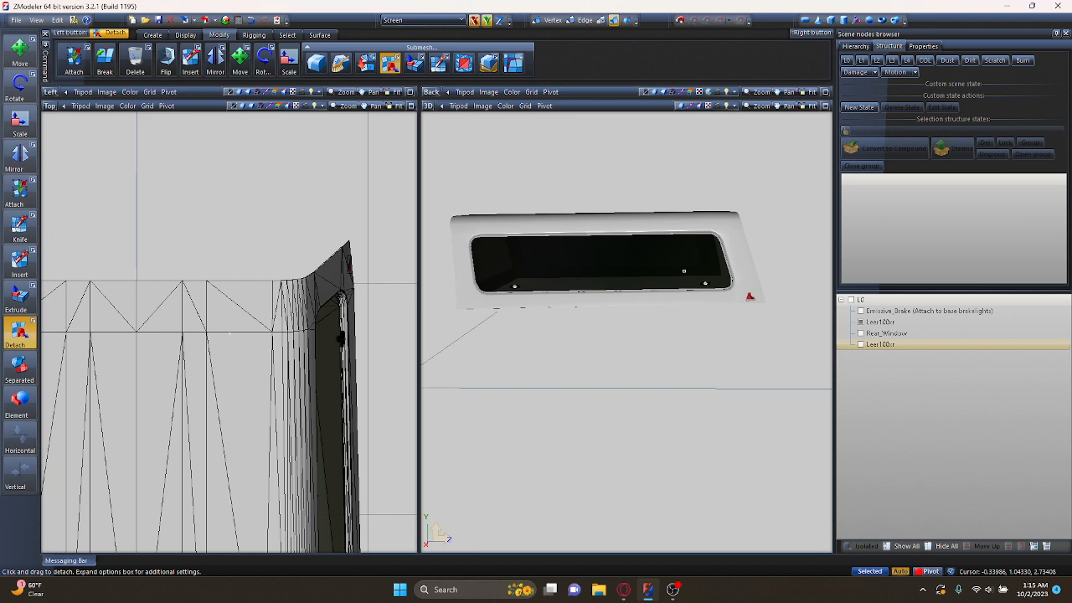
{"action": "middle_click_drag", "start_coordinate": [670, 279], "coordinate": [546, 271]}
{"action": "mouse_move", "coordinate": [649, 264]}
{"action": "middle_mouse_down"}
{"action": "mouse_move", "coordinate": [575, 226]}
{"action": "mouse_move", "coordinate": [567, 261]}
{"action": "mouse_move", "coordinate": [664, 267]}
{"action": "middle_mouse_up"}
{"action": "scroll", "coordinate": [335, 264], "scroll_direction": "down", "scroll_amount": 5}
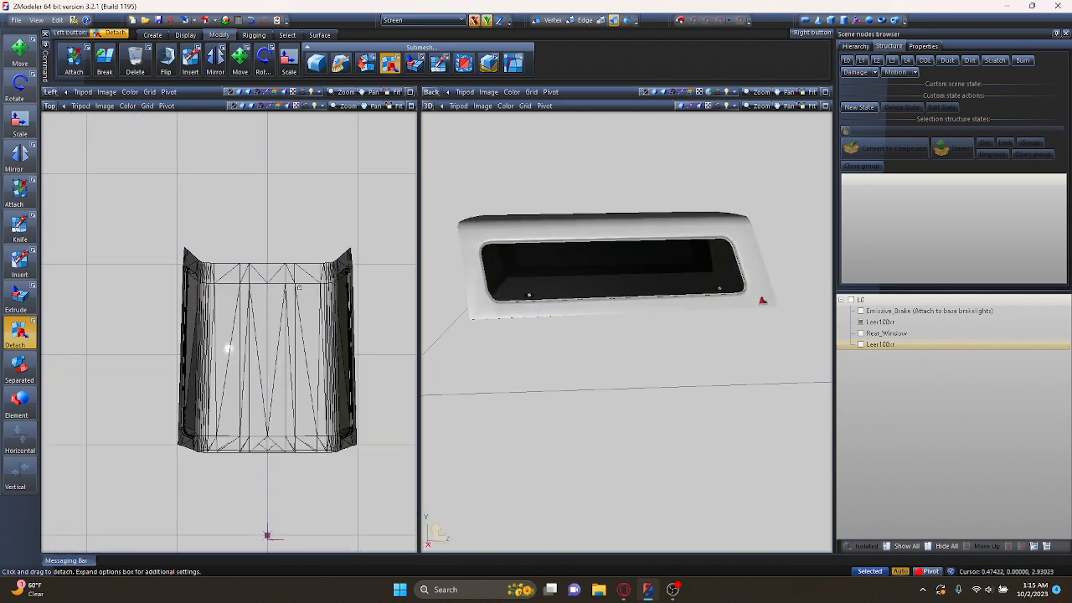
- Select the central roof polygons over the cap's full length in the Top view and detach them as a separate object
{"action": "scroll", "coordinate": [296, 330], "scroll_direction": "up", "scroll_amount": 3}
{"action": "left_click", "coordinate": [601, 21]}
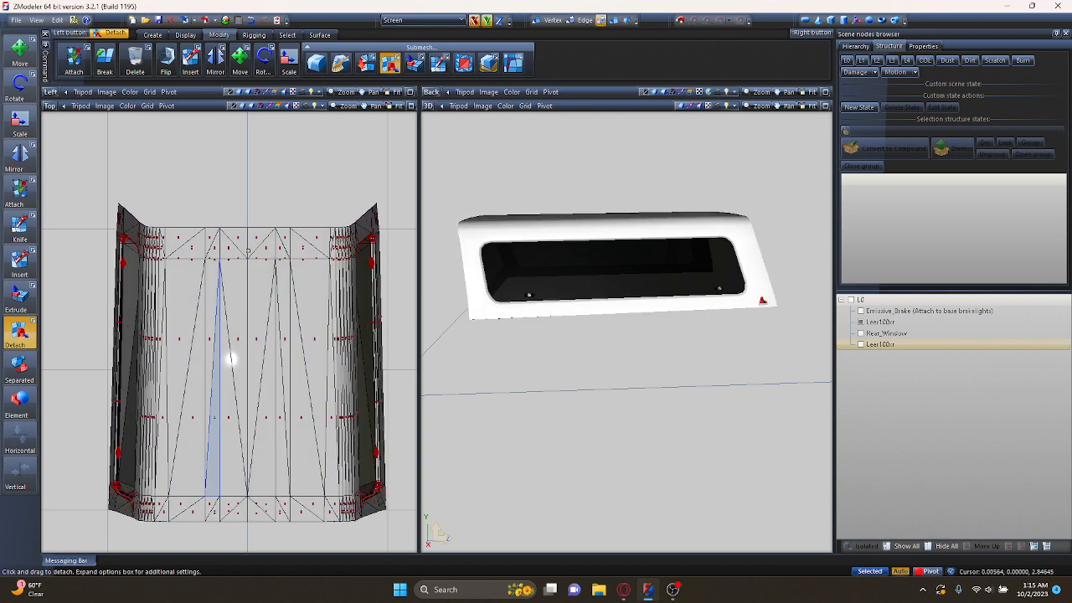
{"action": "scroll", "coordinate": [208, 377], "scroll_direction": "down", "scroll_amount": 2}
{"action": "left_click_drag", "start_coordinate": [106, 502], "coordinate": [179, 353]}
{"action": "left_click", "coordinate": [199, 443]}
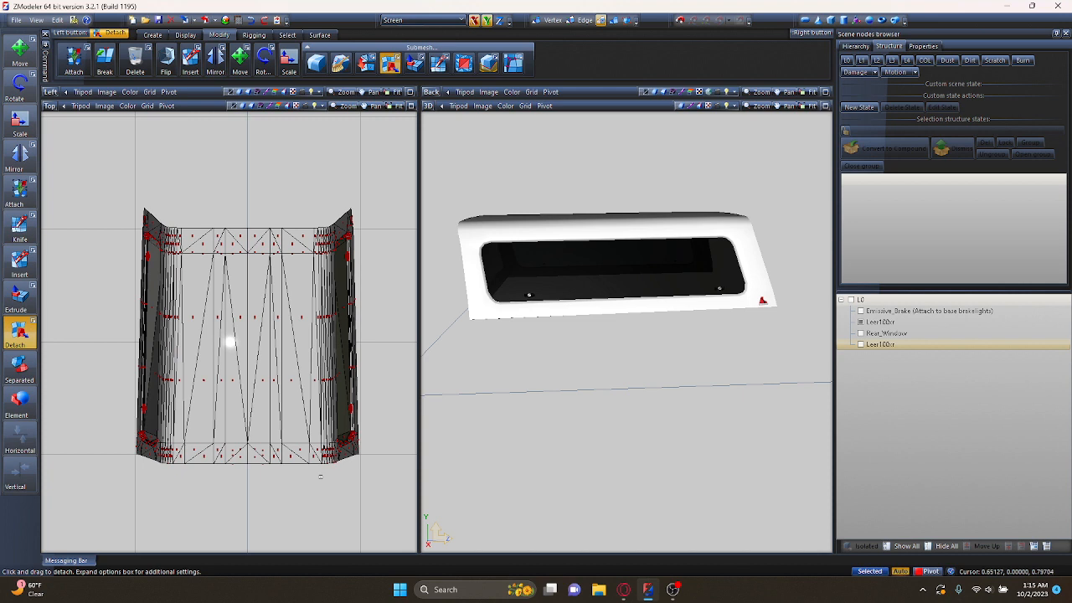
{"action": "left_click_drag", "start_coordinate": [318, 470], "coordinate": [176, 197]}
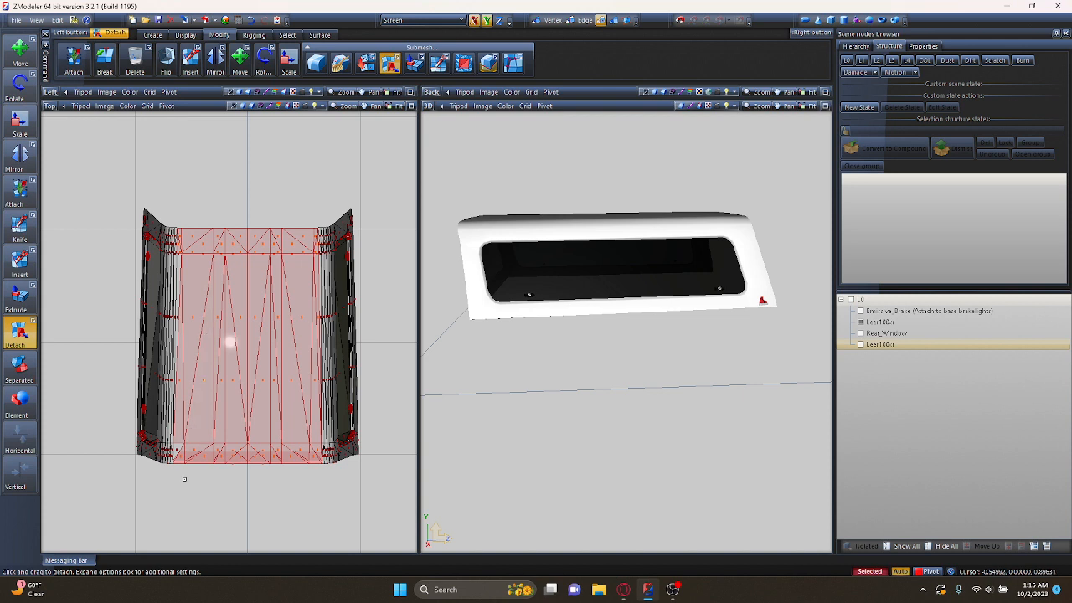
{"action": "left_click_drag", "start_coordinate": [197, 477], "coordinate": [174, 426]}
{"action": "left_click", "coordinate": [243, 326]}
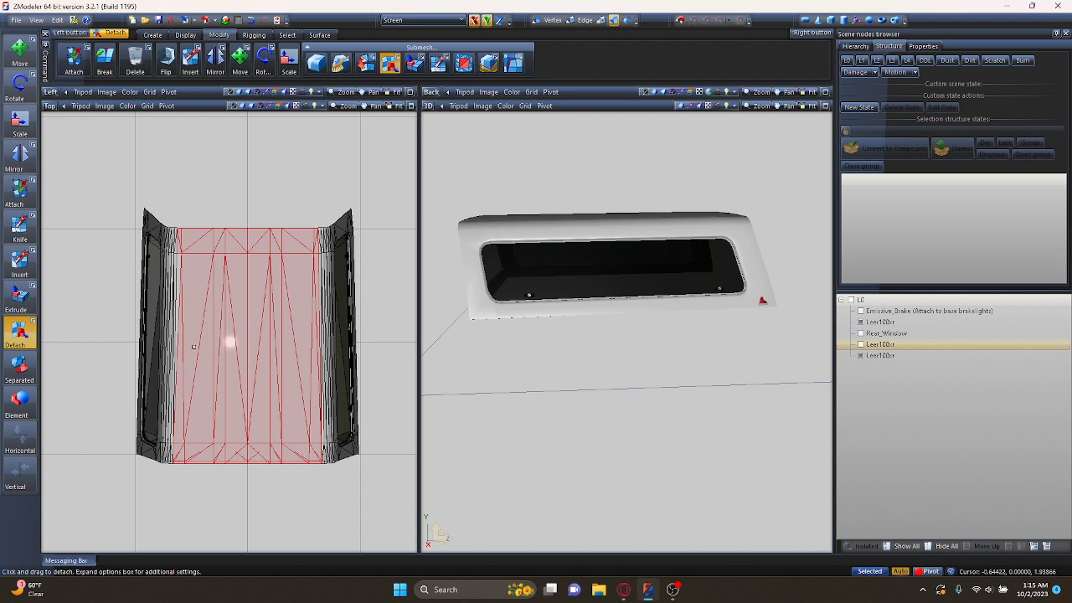
- Hide the roof, detach one side wall's polygons in the Top view as a separate object, and hide both side walls
{"action": "left_click", "coordinate": [862, 355]}
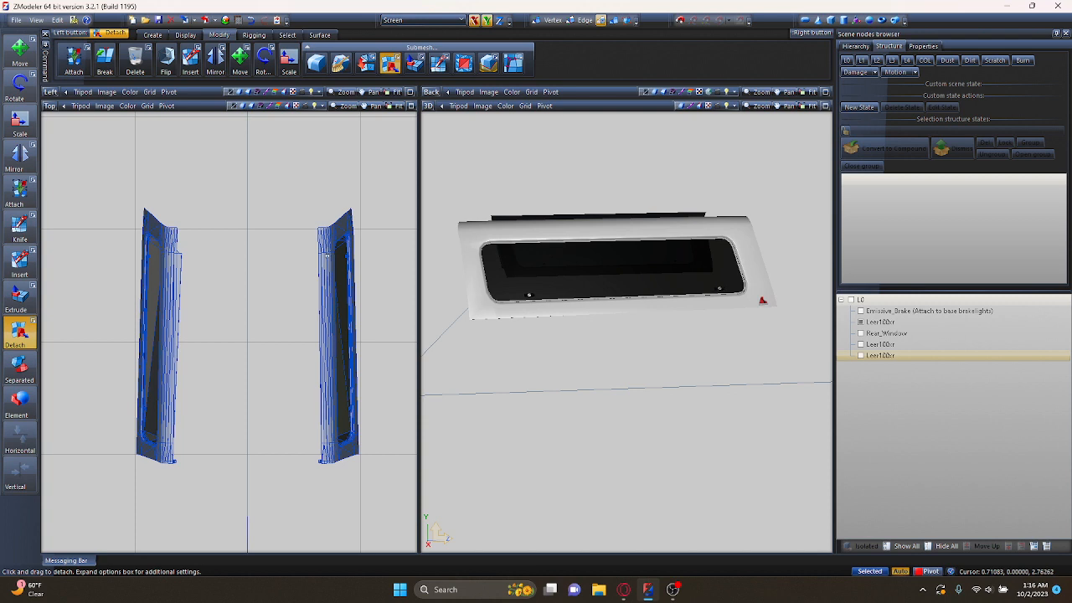
{"action": "left_click", "coordinate": [20, 335]}
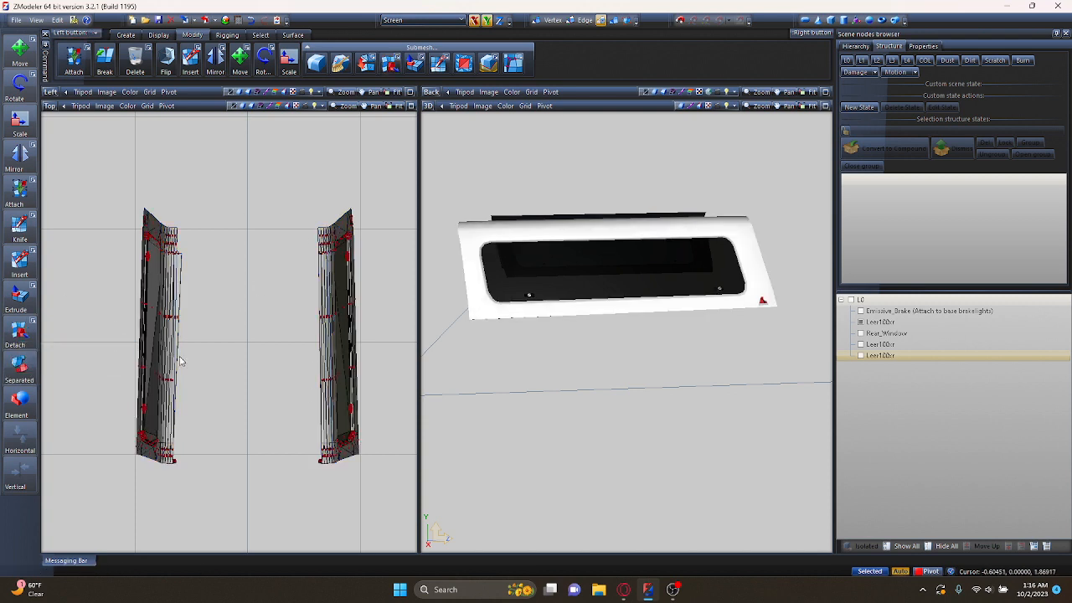
{"action": "left_click_drag", "start_coordinate": [225, 184], "coordinate": [115, 492]}
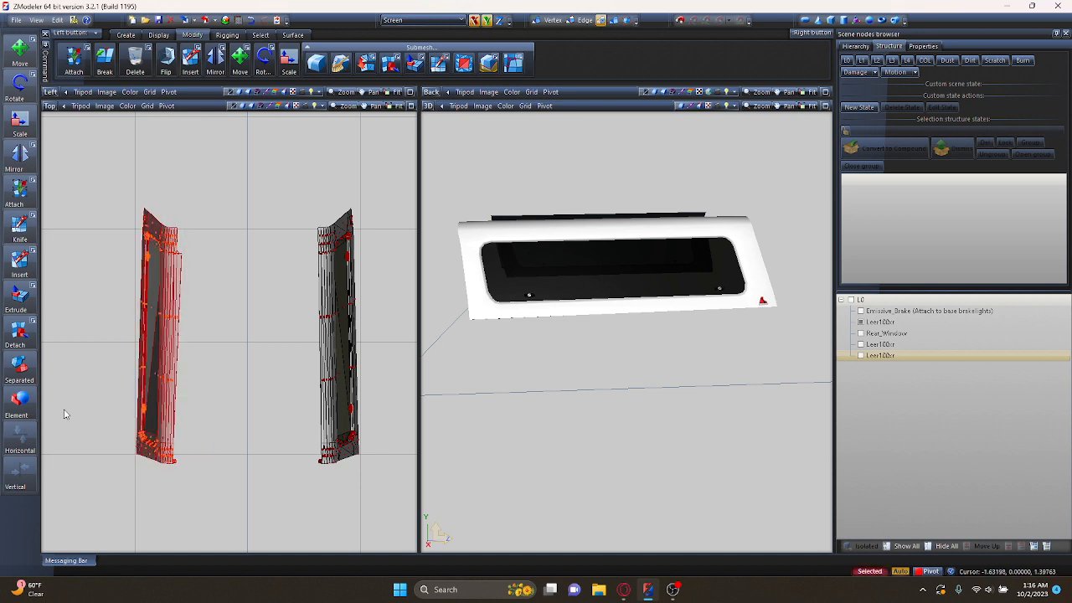
{"action": "left_click", "coordinate": [20, 335]}
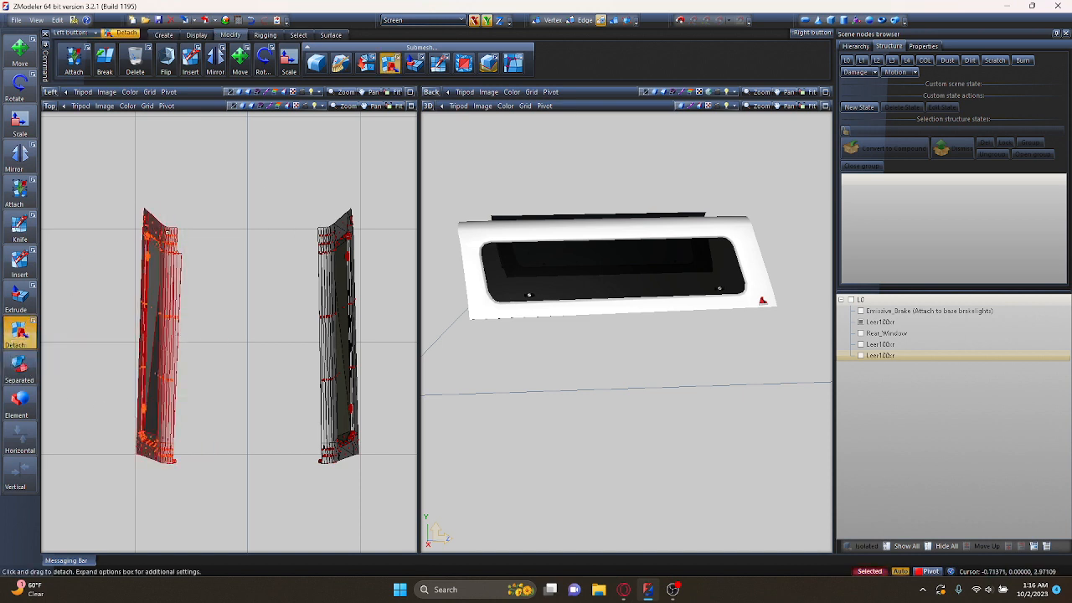
{"action": "left_click", "coordinate": [160, 232]}
{"action": "key", "text": "space"}
{"action": "key", "text": "4"}
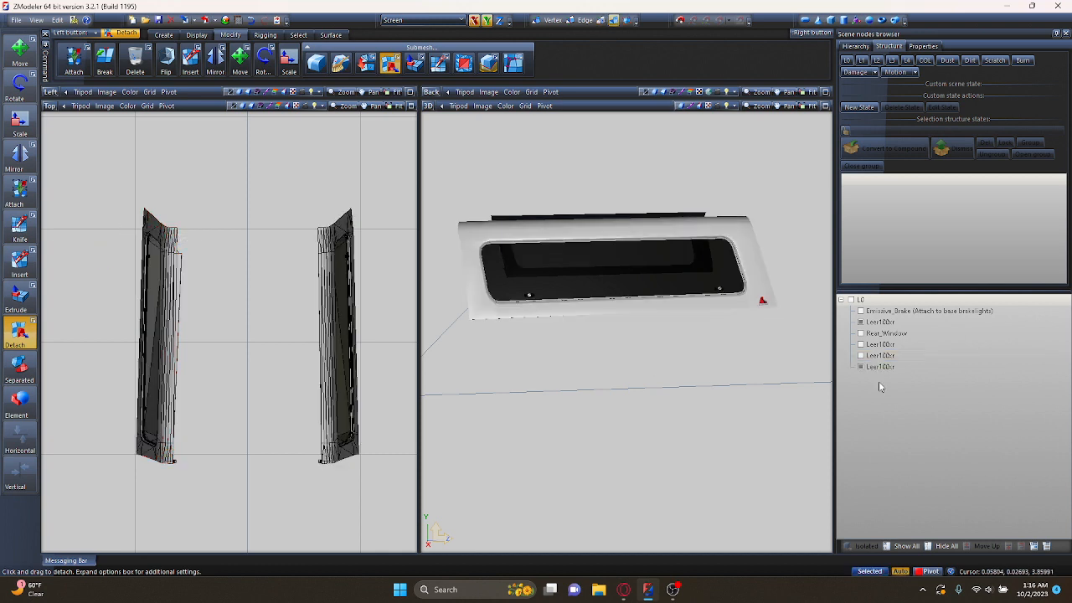
{"action": "left_click", "coordinate": [861, 367]}
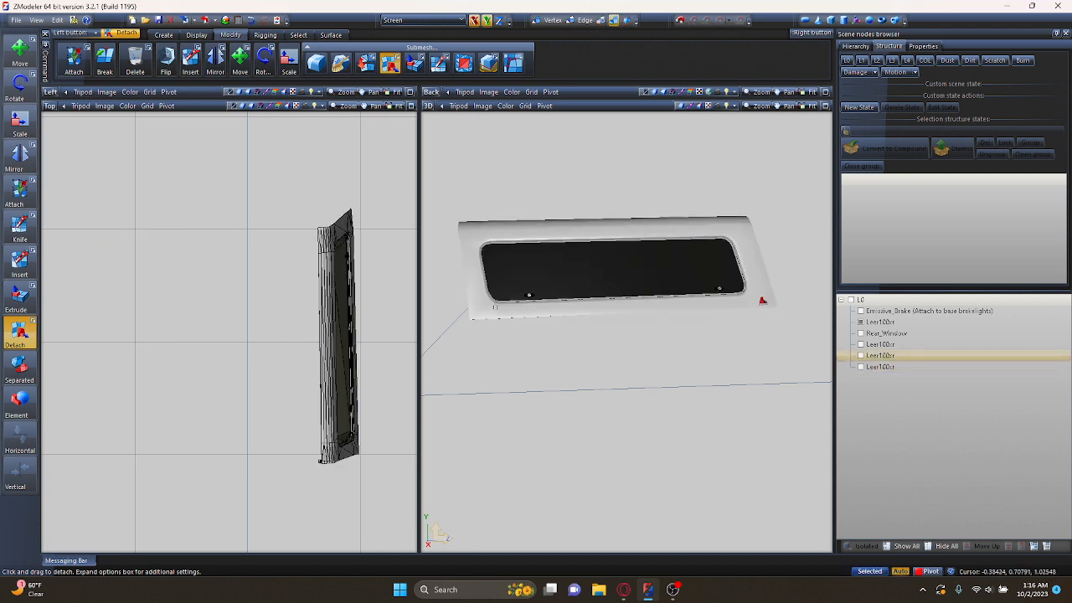
{"action": "left_click", "coordinate": [861, 322]}
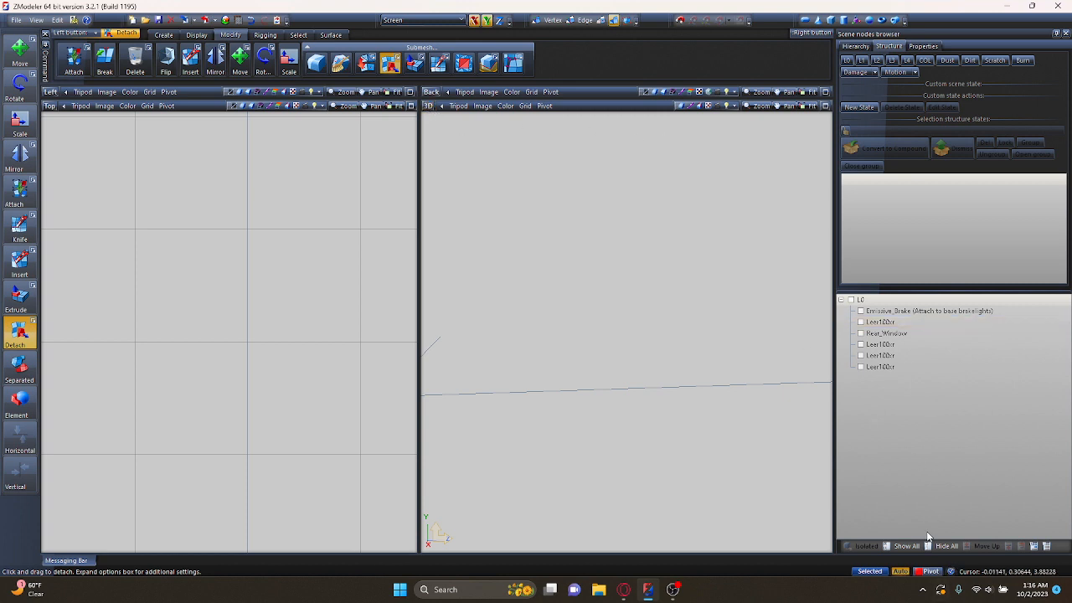
- Switch the 3D viewport to the UV Mapper and the Top viewport to the Left view
{"action": "left_click", "coordinate": [428, 106]}
{"action": "left_click", "coordinate": [459, 235]}
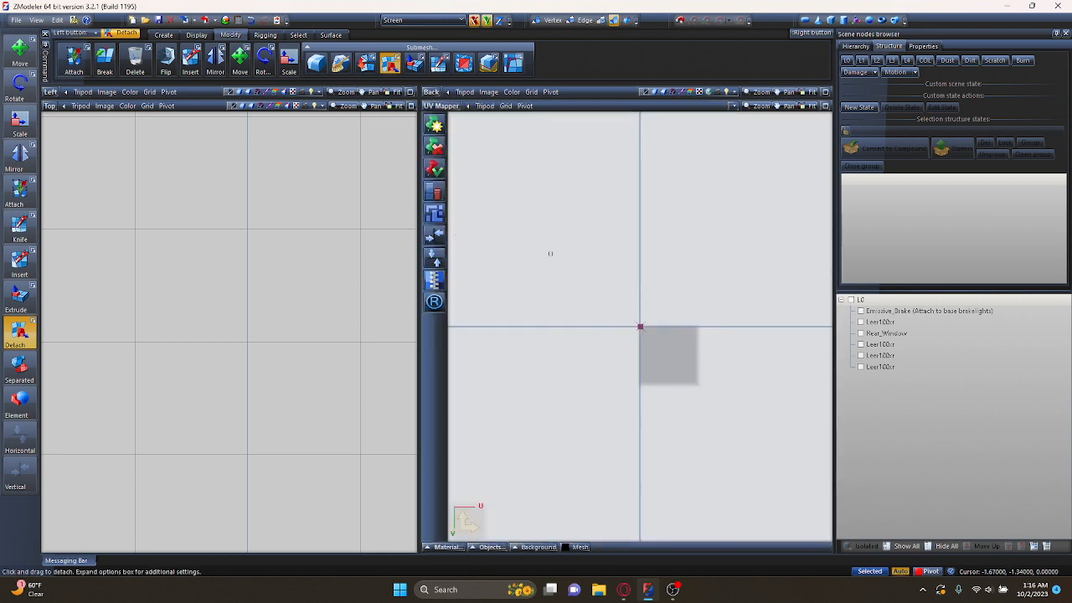
{"action": "left_click", "coordinate": [50, 105]}
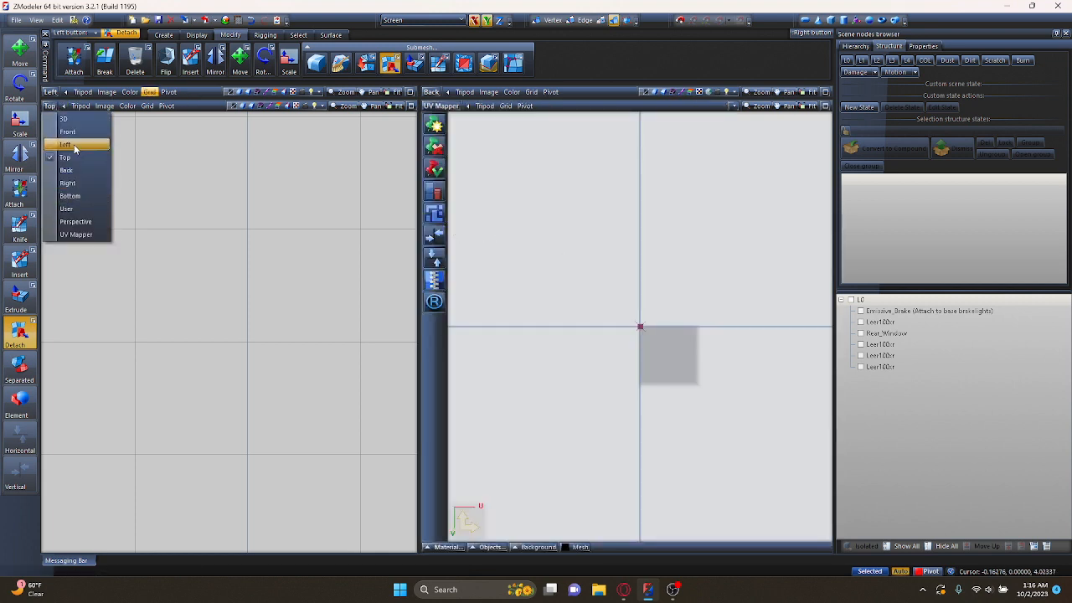
{"action": "left_click", "coordinate": [71, 132]}
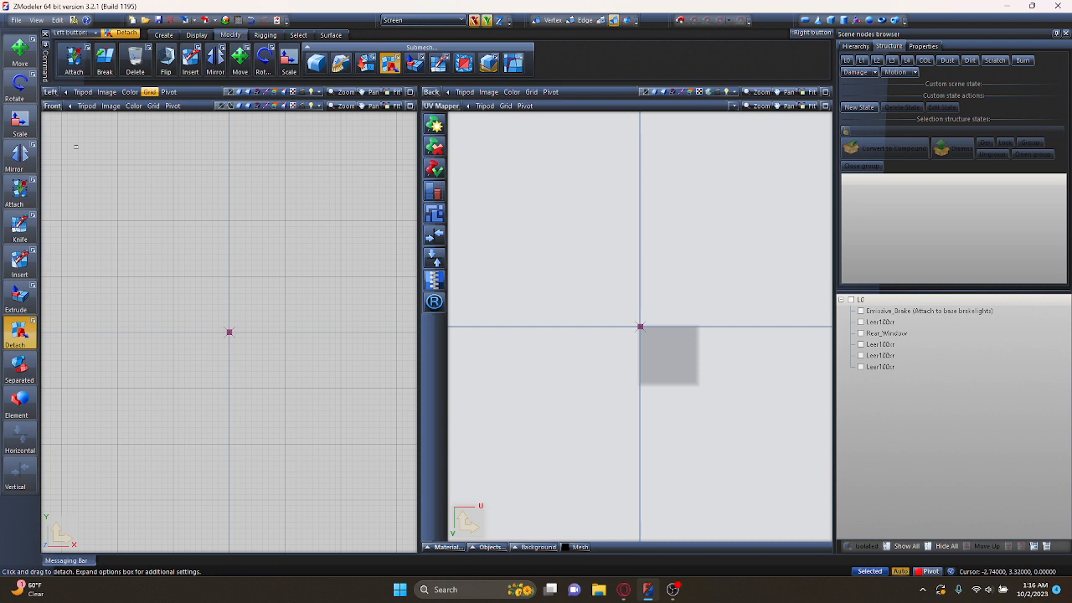
{"action": "left_click", "coordinate": [52, 105]}
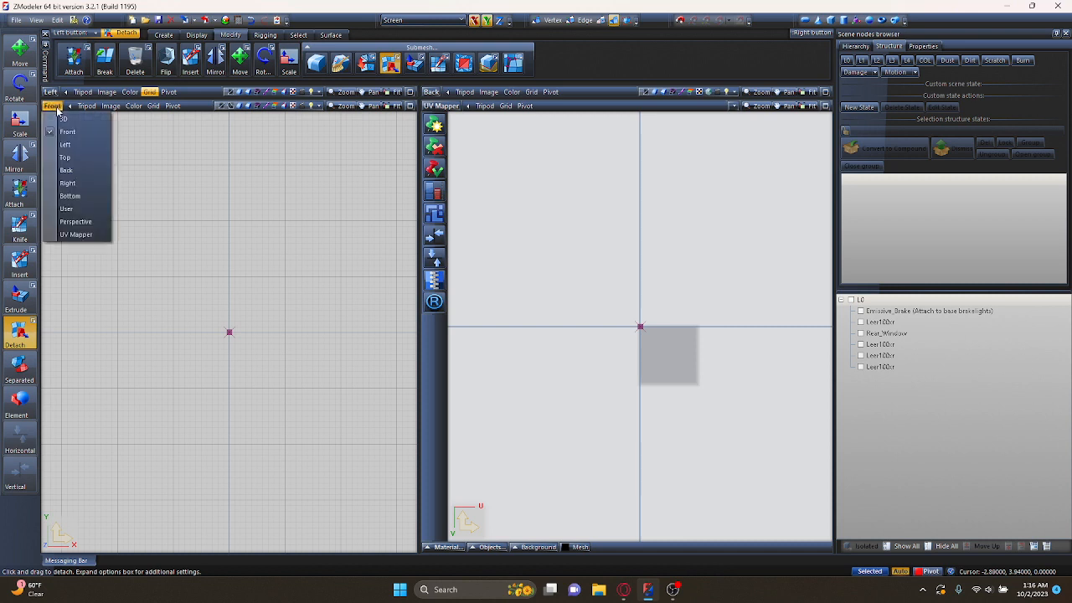
{"action": "left_click", "coordinate": [97, 150]}
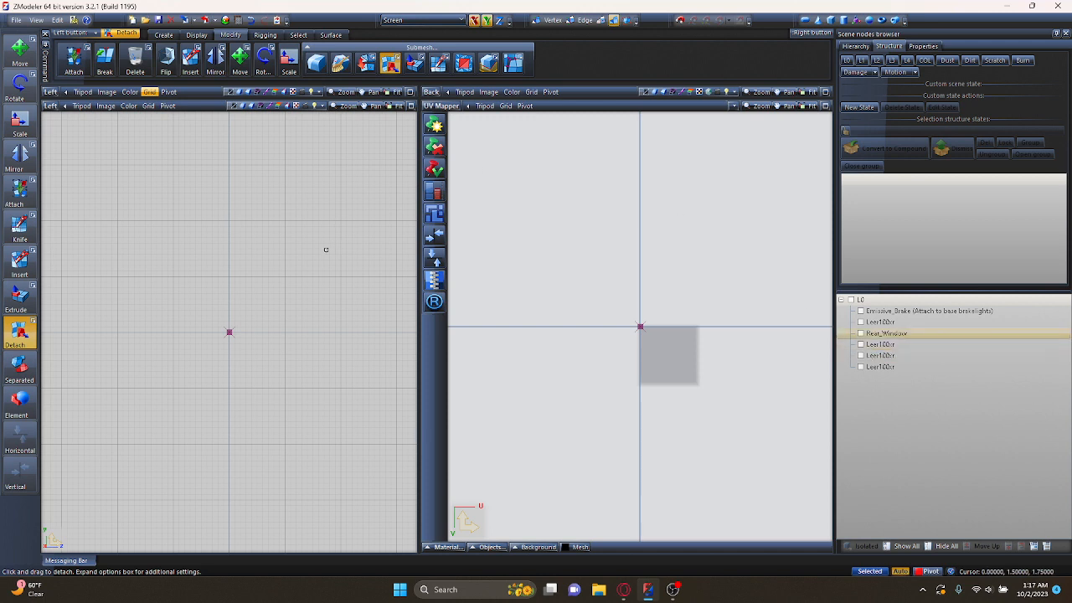
- Toggle the hidden cap pieces to identify them and show only the first Leer100xr side wall in the Left view
{"action": "left_click", "coordinate": [860, 356]}
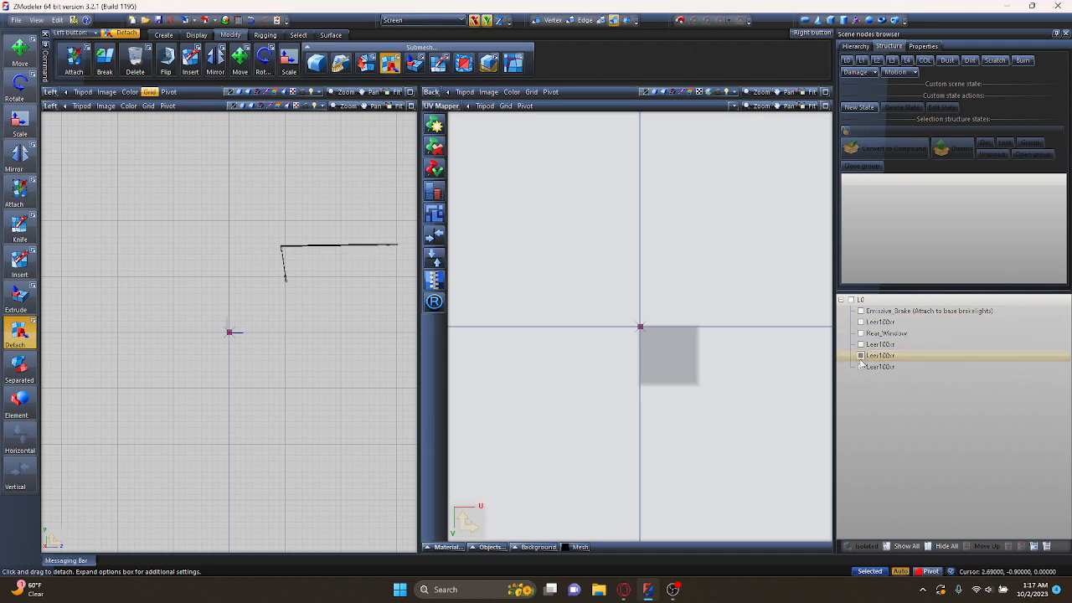
{"action": "left_click", "coordinate": [859, 367]}
{"action": "left_click", "coordinate": [859, 368]}
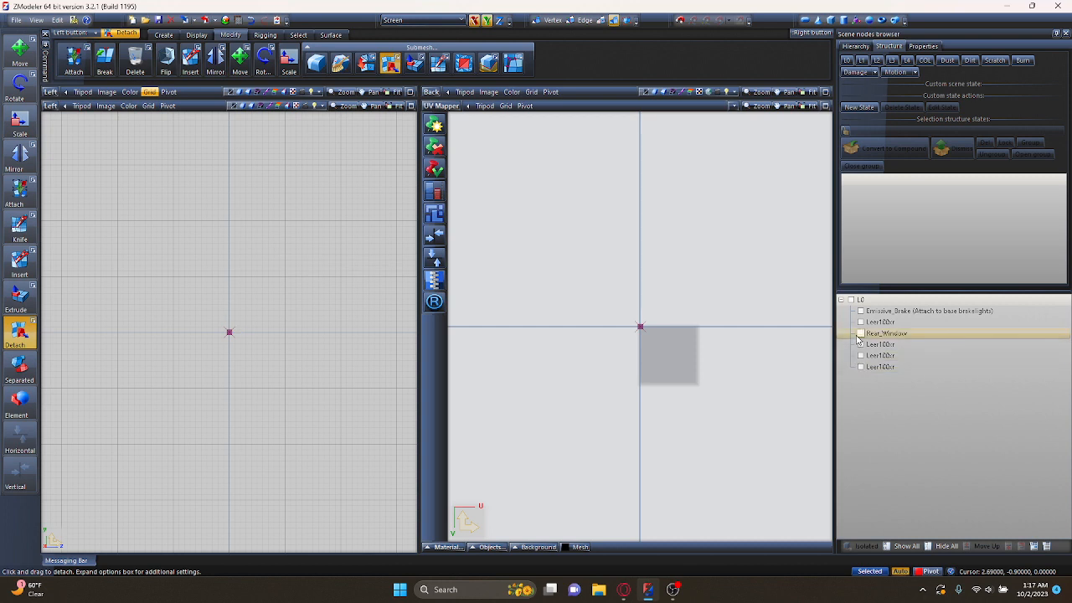
{"action": "left_click", "coordinate": [859, 345]}
{"action": "left_click", "coordinate": [859, 345]}
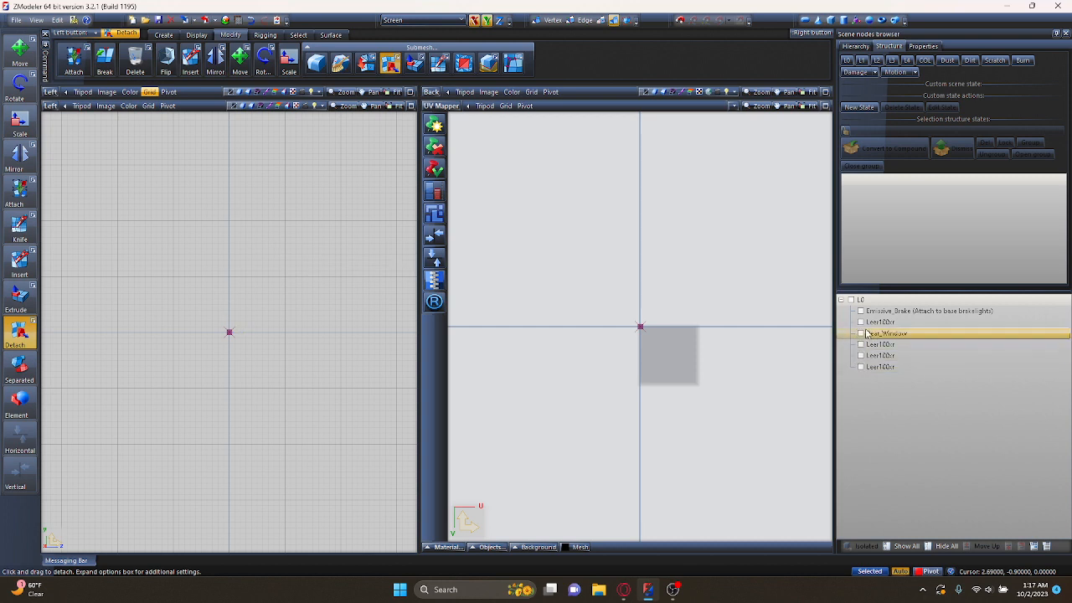
{"action": "left_click", "coordinate": [860, 323]}
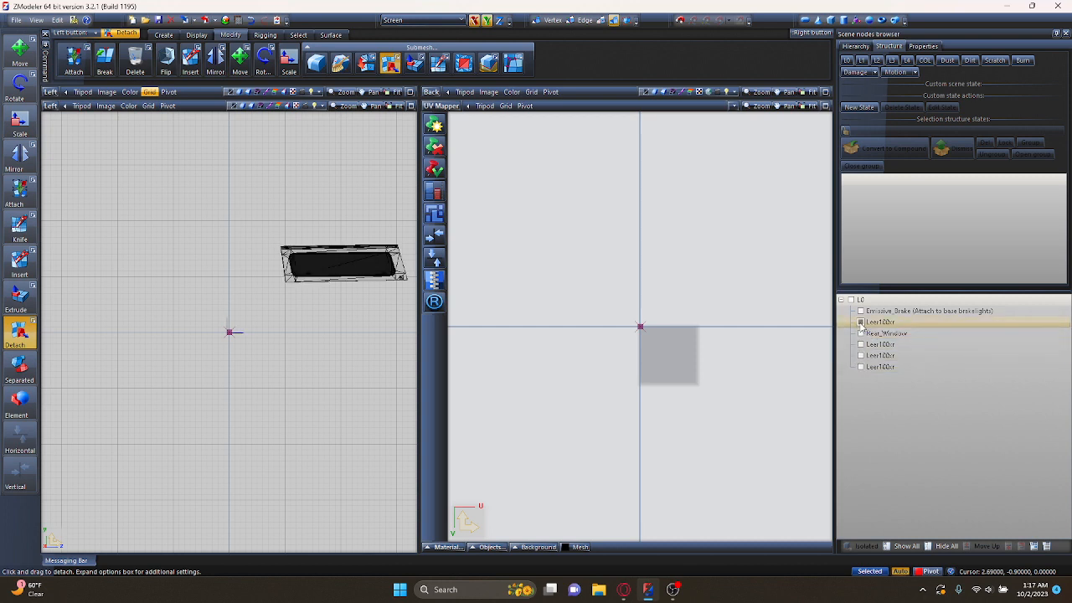
{"action": "scroll", "coordinate": [237, 237], "scroll_direction": "down", "scroll_amount": 2}
{"action": "scroll", "coordinate": [352, 239], "scroll_direction": "up", "scroll_amount": 4}
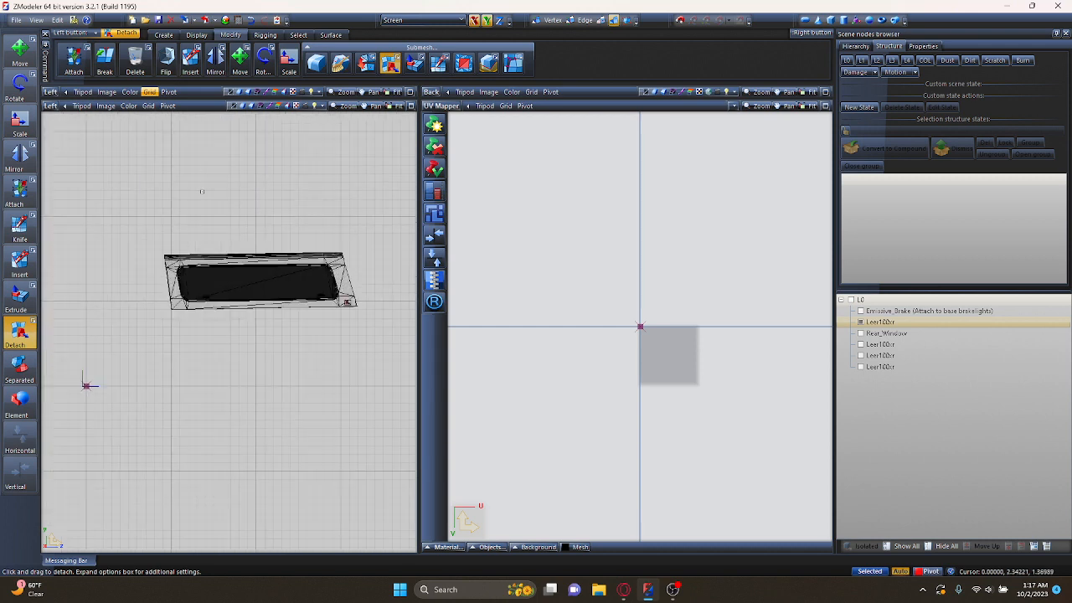
{"action": "left_click", "coordinate": [235, 106]}
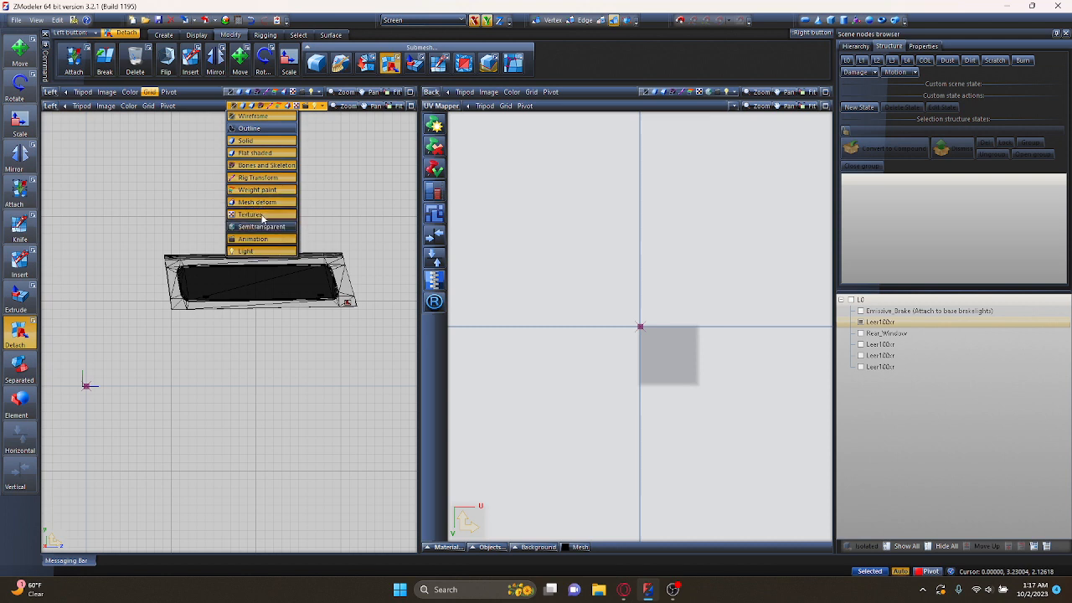
{"action": "left_click", "coordinate": [320, 209]}
{"action": "scroll", "coordinate": [251, 256], "scroll_direction": "up", "scroll_amount": 1}
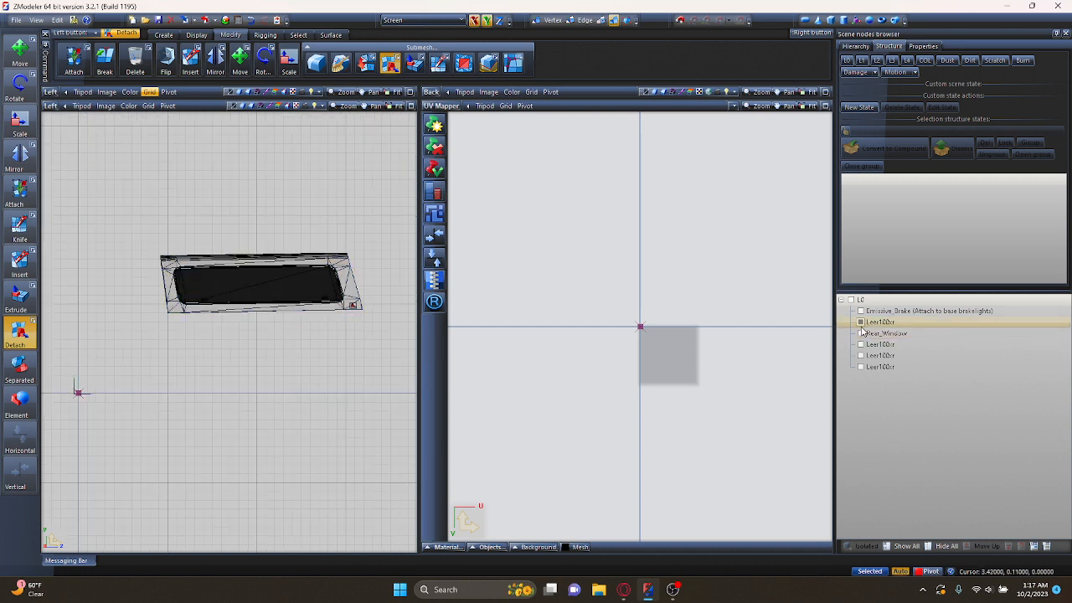
- Compare the Leer100xr pieces one at a time in the Left view, ending with only the first side wall shown
{"action": "left_click", "coordinate": [860, 325]}
{"action": "left_click", "coordinate": [861, 346]}
{"action": "left_click", "coordinate": [860, 346]}
{"action": "left_click", "coordinate": [862, 357]}
{"action": "left_click", "coordinate": [862, 358]}
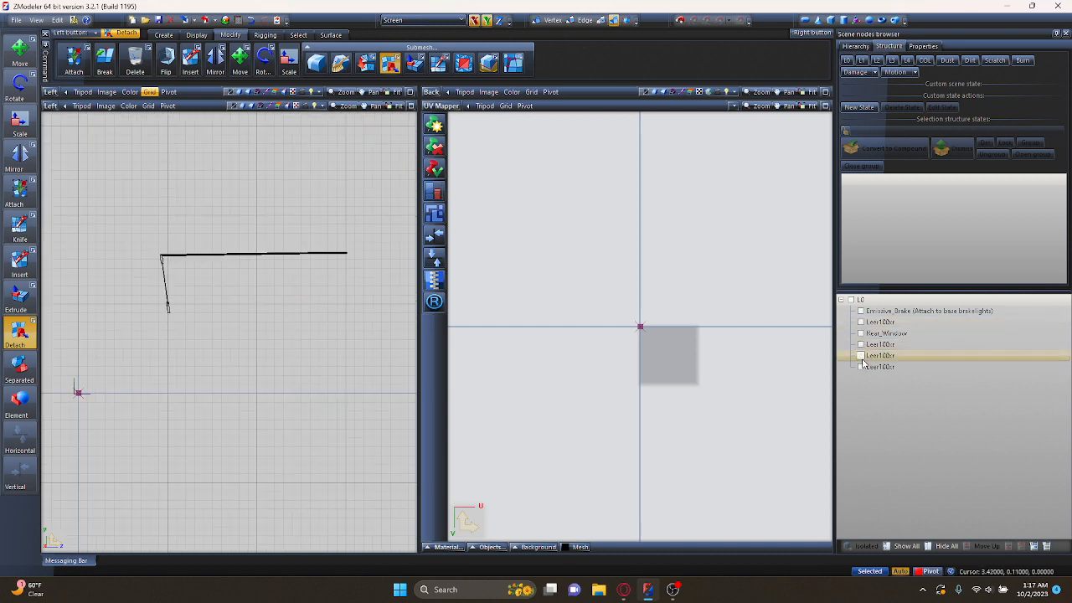
{"action": "left_click", "coordinate": [862, 358]}
{"action": "left_click", "coordinate": [861, 367]}
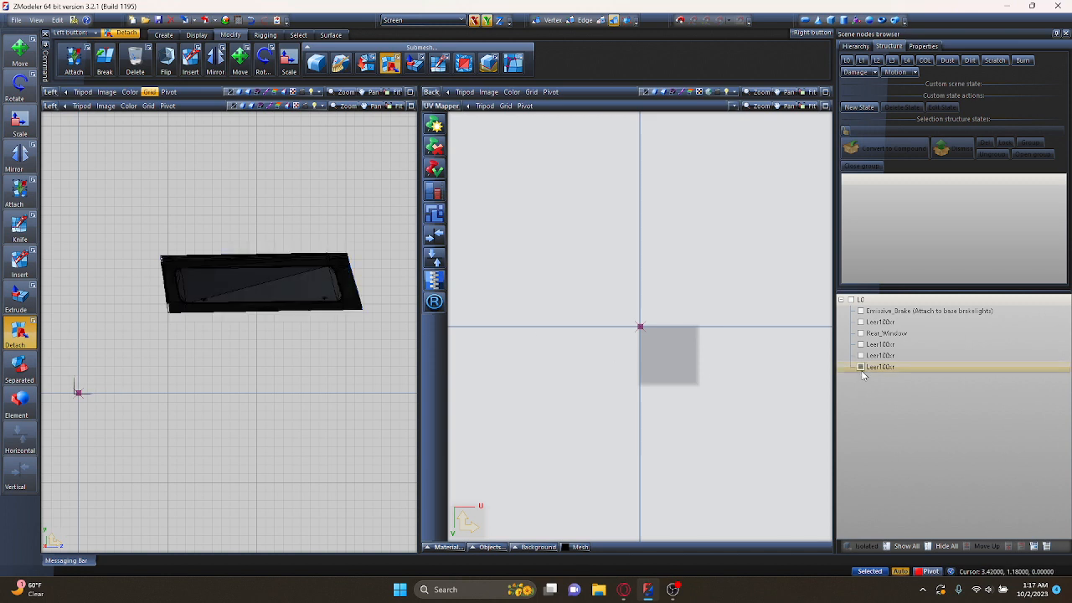
{"action": "left_click", "coordinate": [861, 345]}
{"action": "left_click", "coordinate": [861, 323]}
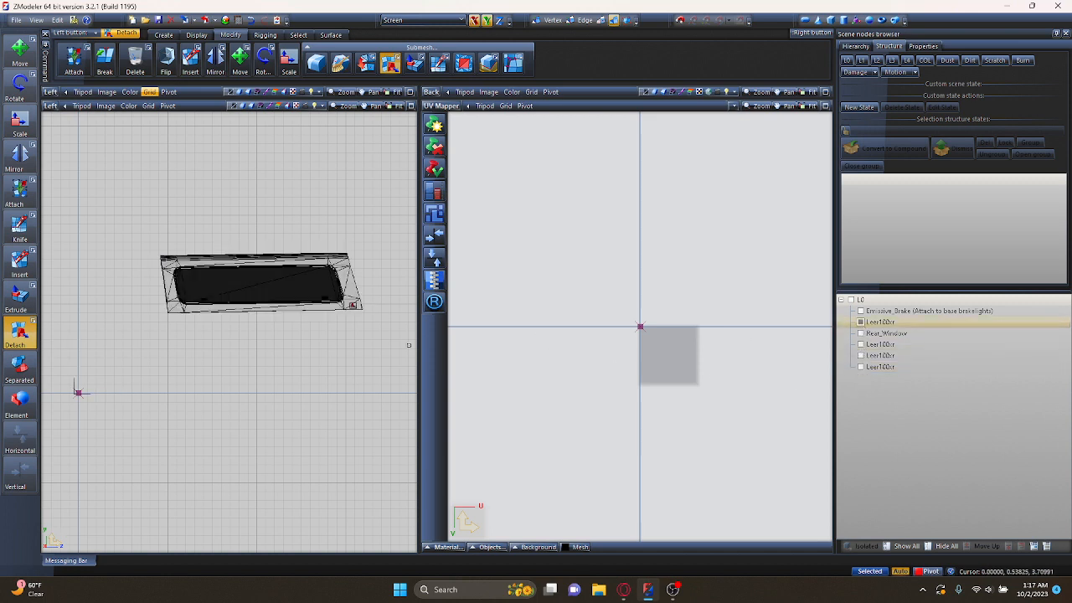
- Leave the Detach tool and select the entire visible side wall mesh in the Left view
{"action": "left_click", "coordinate": [19, 333]}
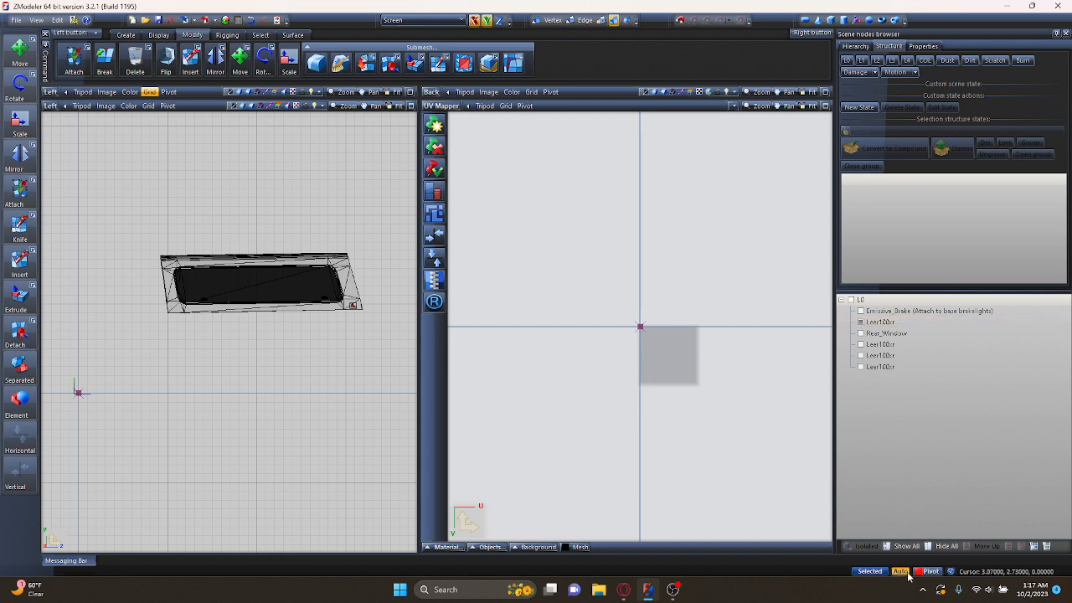
{"action": "left_click_drag", "start_coordinate": [135, 347], "coordinate": [402, 145]}
{"action": "right_click", "coordinate": [372, 218]}
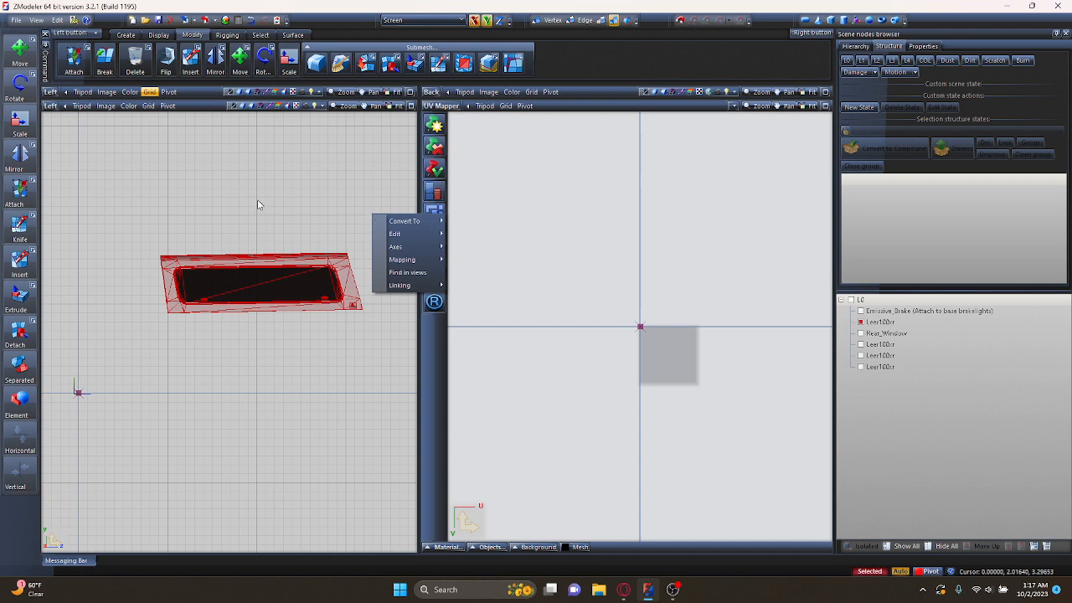
{"action": "left_click", "coordinate": [259, 395]}
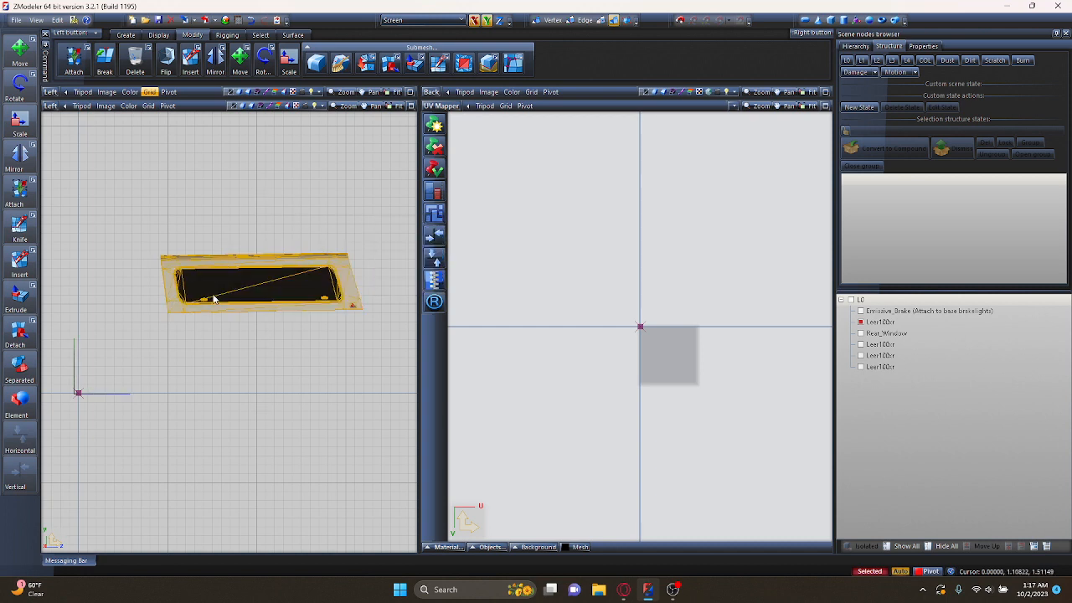
{"action": "left_click_drag", "start_coordinate": [136, 375], "coordinate": [382, 194]}
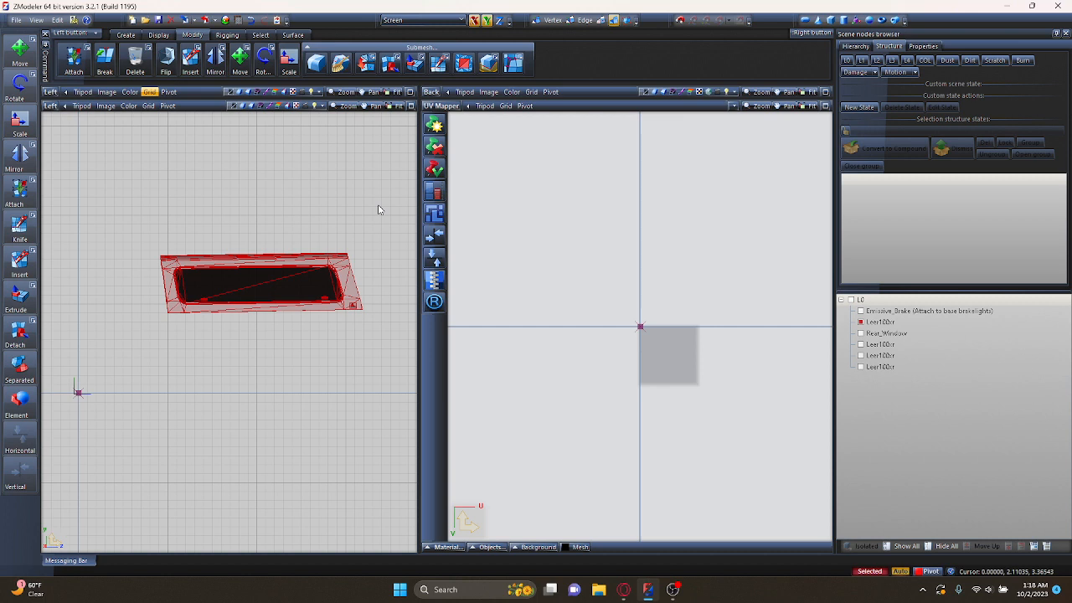
{"action": "scroll", "coordinate": [164, 312], "scroll_direction": "down", "scroll_amount": 1}
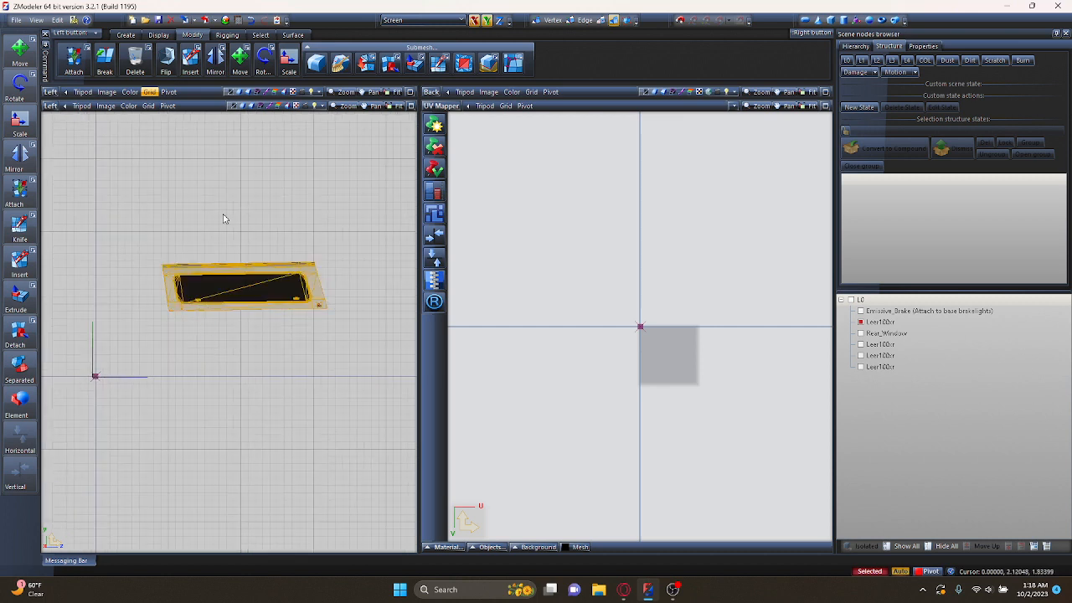
{"action": "right_click", "coordinate": [307, 284]}
{"action": "left_click", "coordinate": [402, 225]}
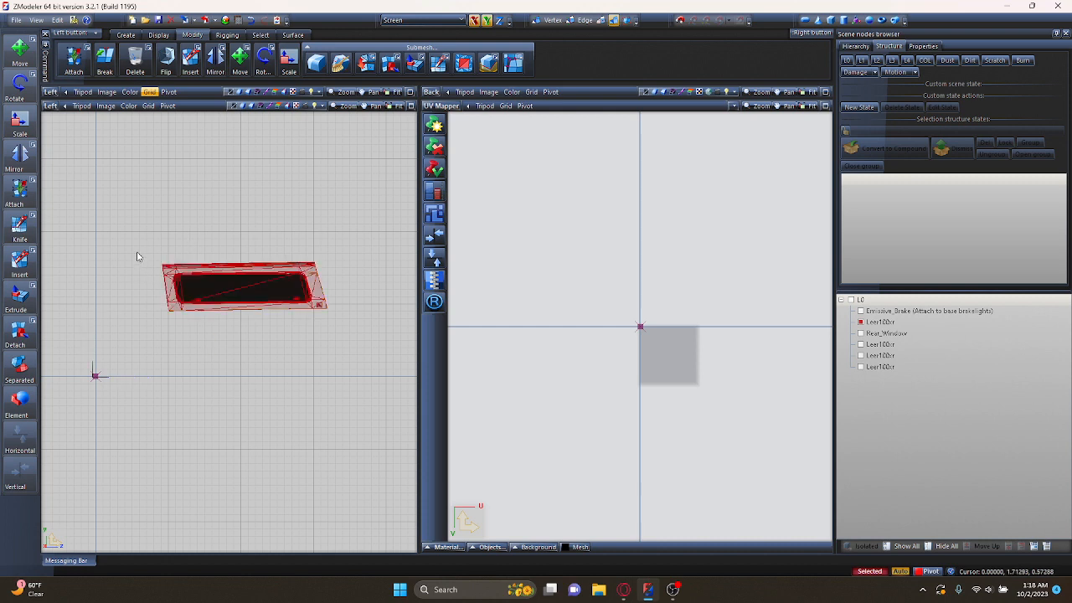
{"action": "right_click", "coordinate": [315, 275]}
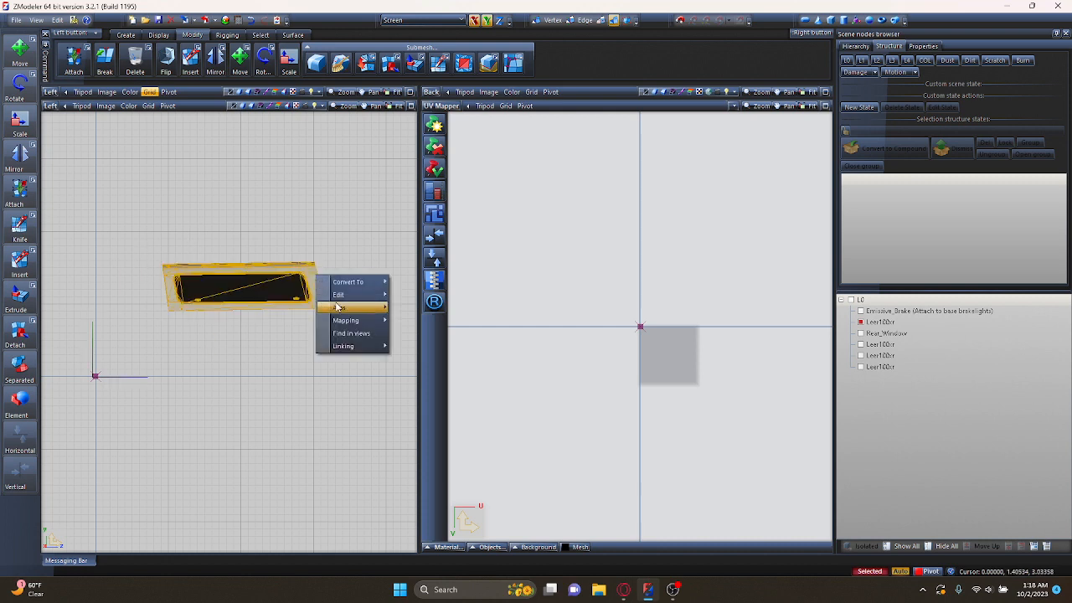
{"action": "left_click", "coordinate": [350, 220]}
{"action": "right_click", "coordinate": [375, 151]}
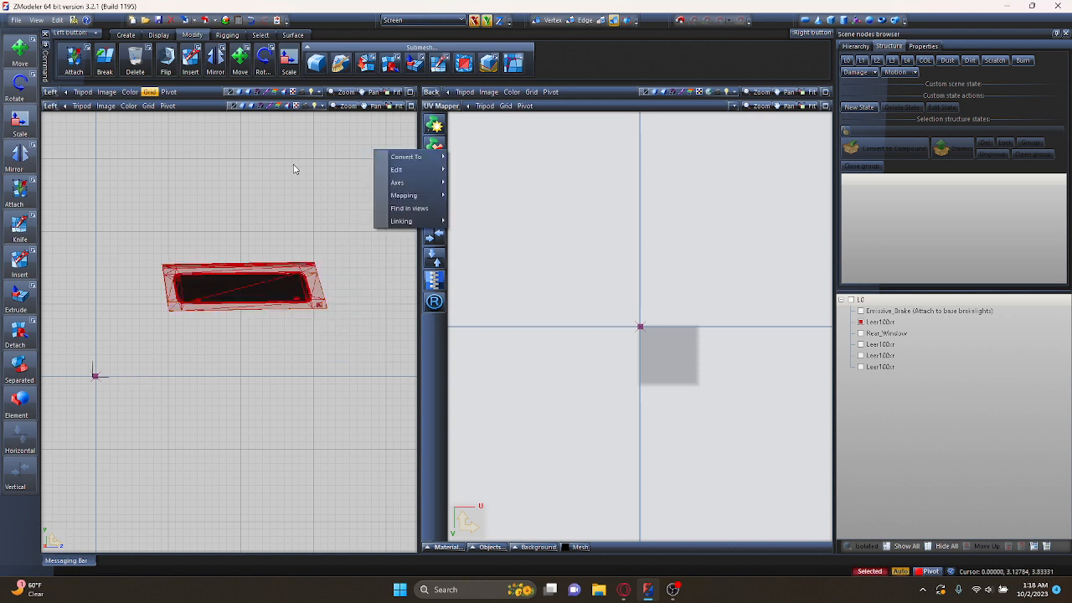
{"action": "left_click", "coordinate": [298, 159]}
{"action": "right_click", "coordinate": [366, 145]}
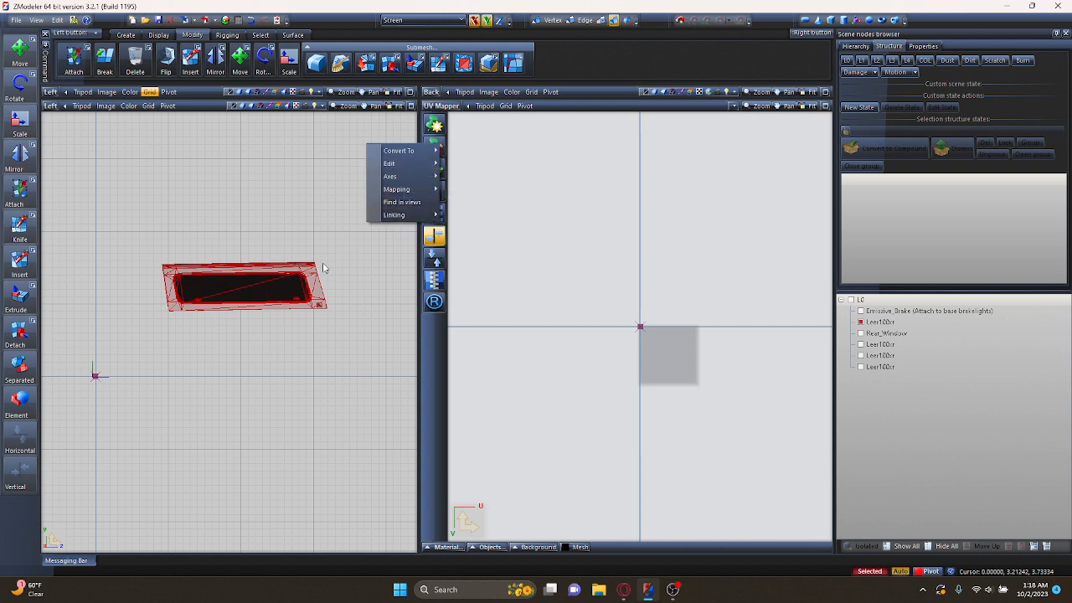
- Generate new UV mapping for the selected side wall from viewport XY in the Left view, without forcing it onto a material
{"action": "right_click", "coordinate": [327, 172]}
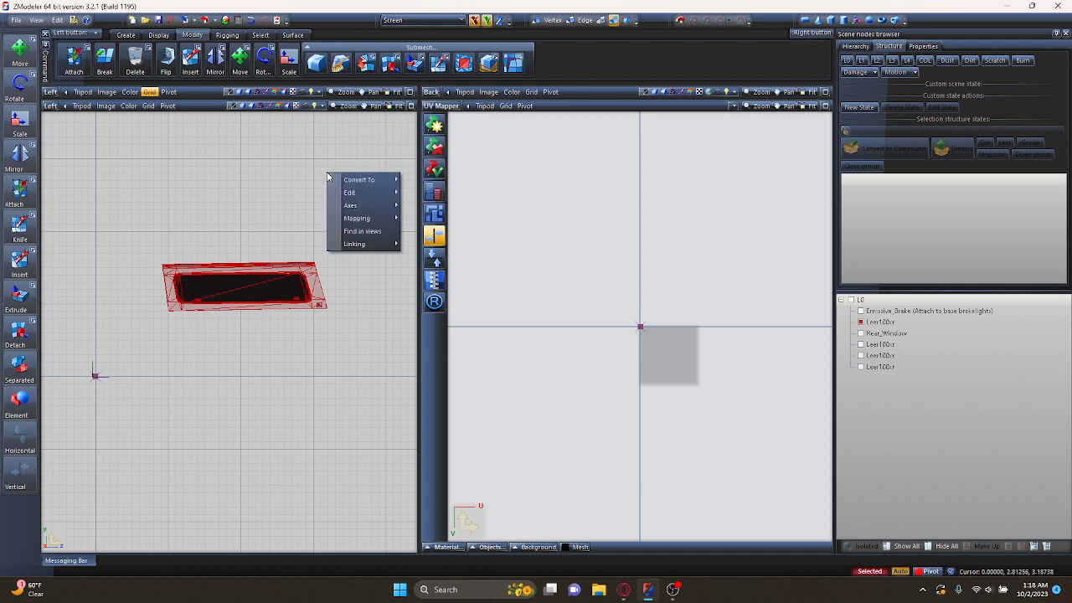
{"action": "mouse_move", "coordinate": [372, 222]}
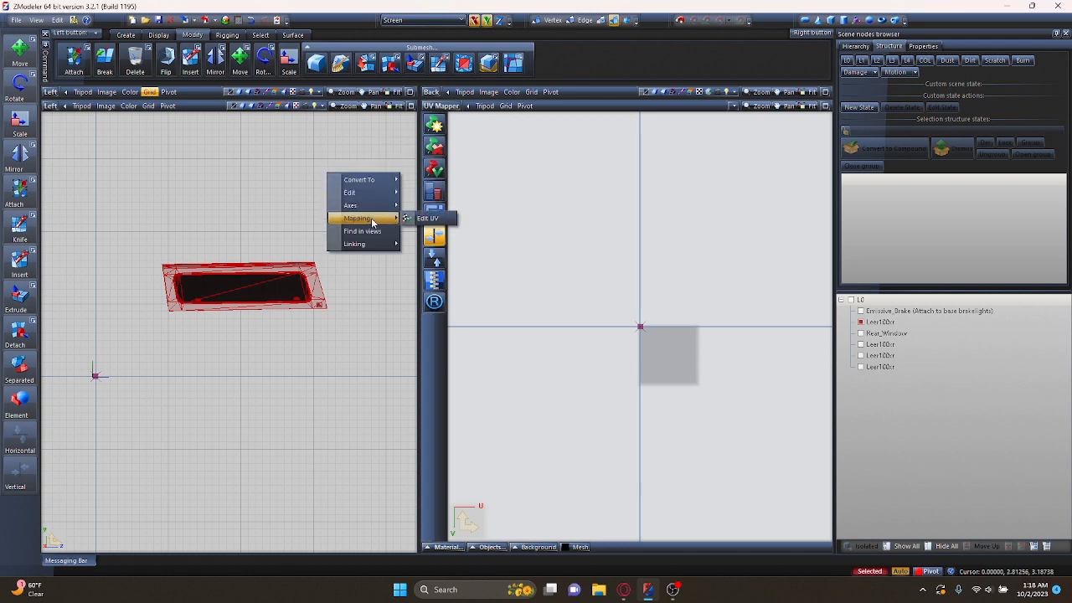
{"action": "left_click", "coordinate": [423, 217]}
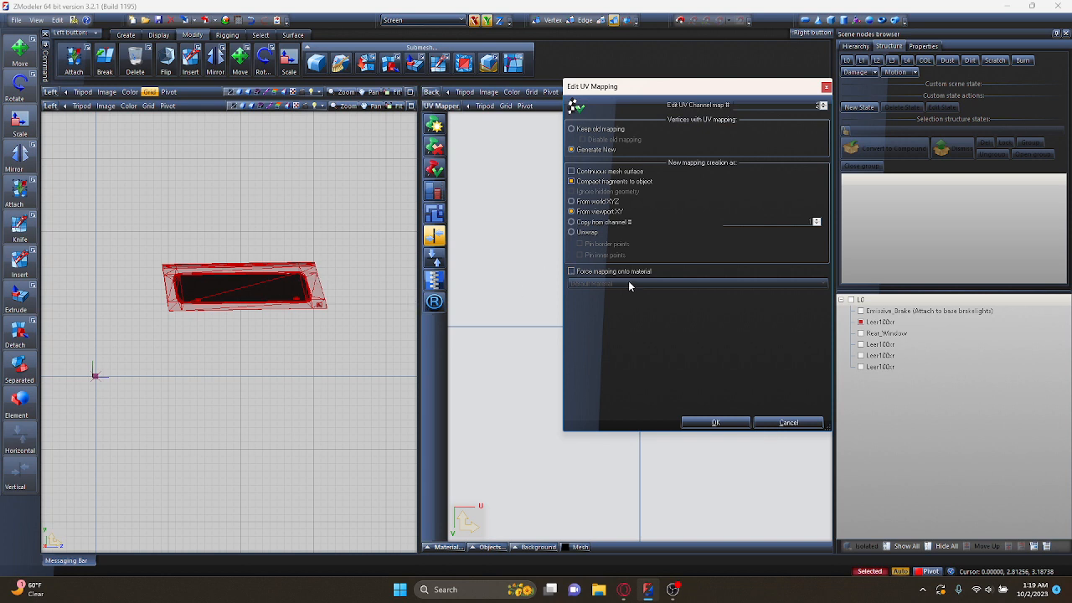
{"action": "left_click", "coordinate": [572, 273]}
{"action": "left_click", "coordinate": [584, 283]}
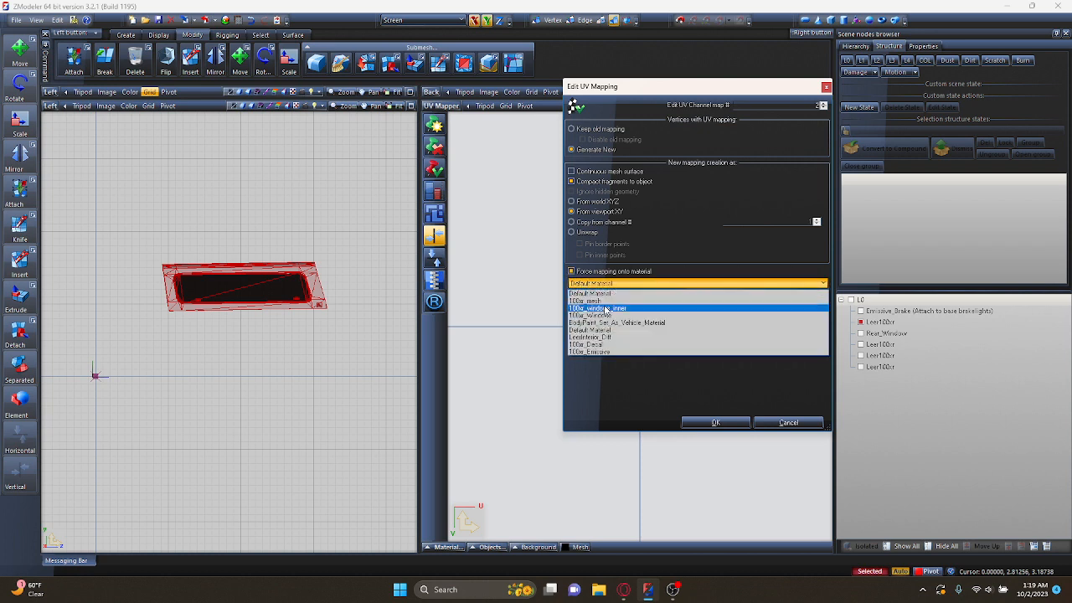
{"action": "left_click", "coordinate": [593, 376]}
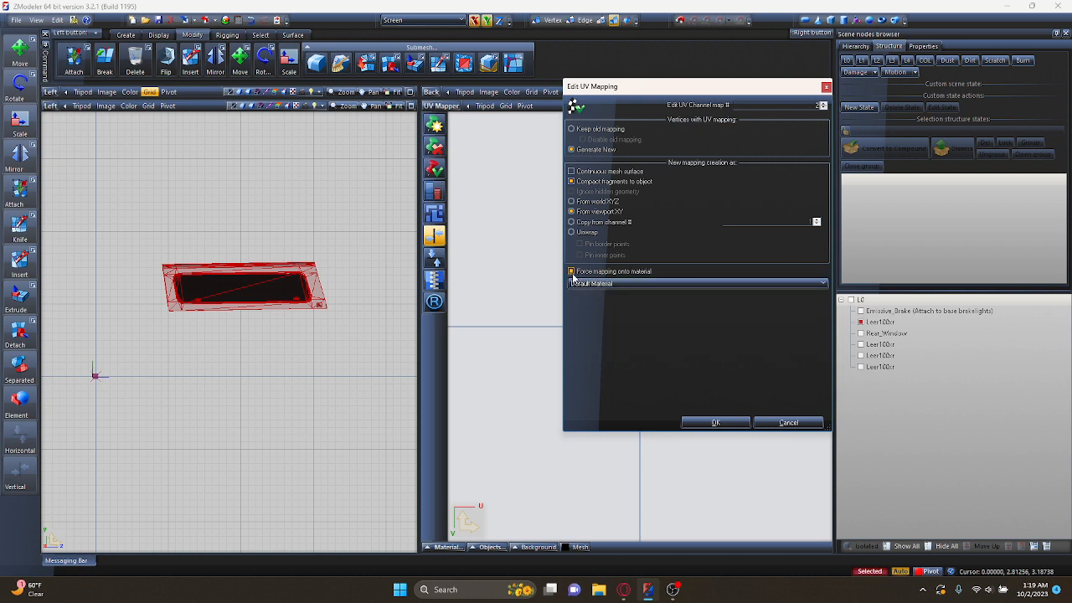
{"action": "left_click", "coordinate": [572, 272]}
{"action": "left_click", "coordinate": [713, 423]}
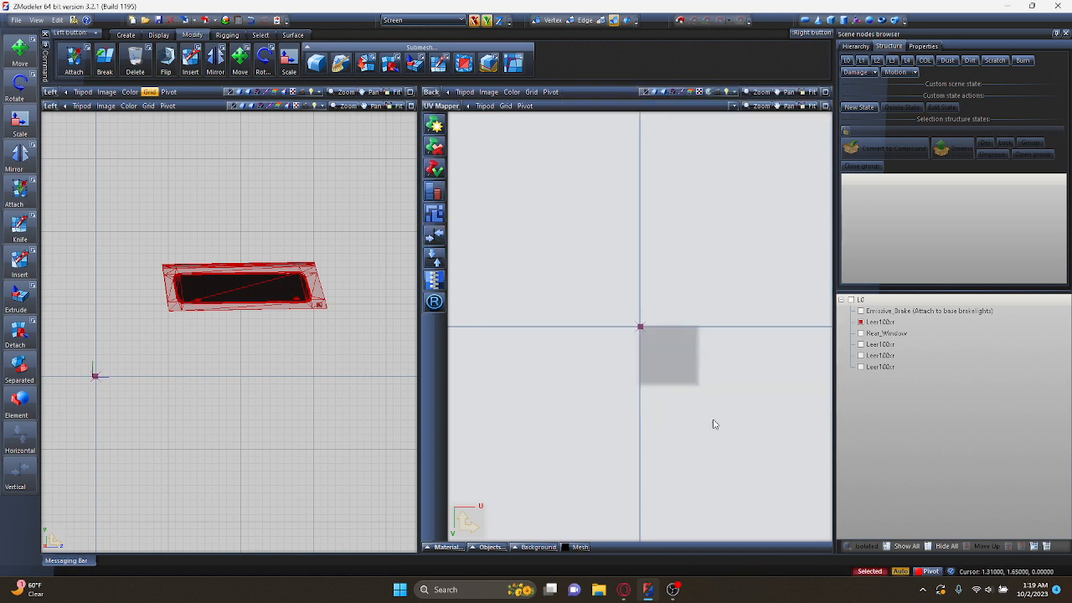
- Display the side wall's UVs for BodyPaint_Set_As_Vehicle_Material in the UV Mapper
{"action": "left_click", "coordinate": [443, 547]}
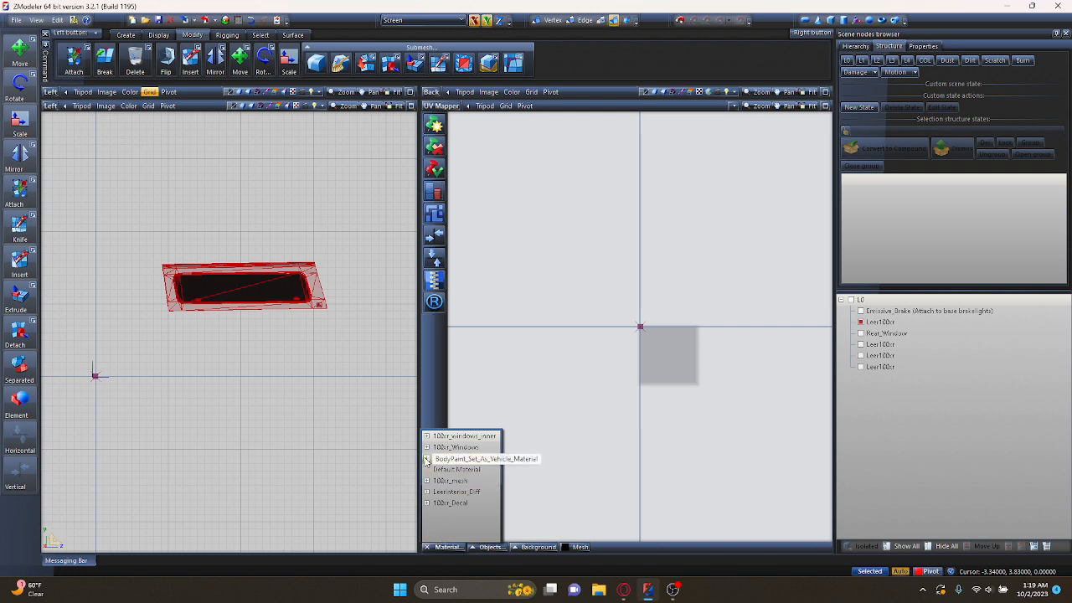
{"action": "left_click", "coordinate": [452, 458]}
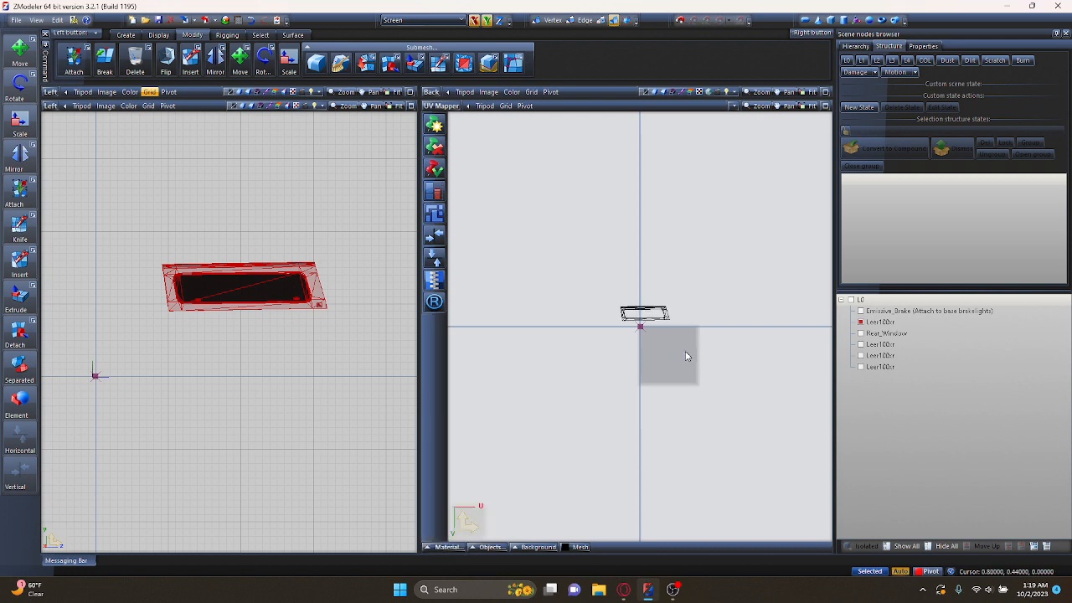
{"action": "scroll", "coordinate": [687, 354], "scroll_direction": "up", "scroll_amount": 2}
{"action": "left_click", "coordinate": [446, 547]}
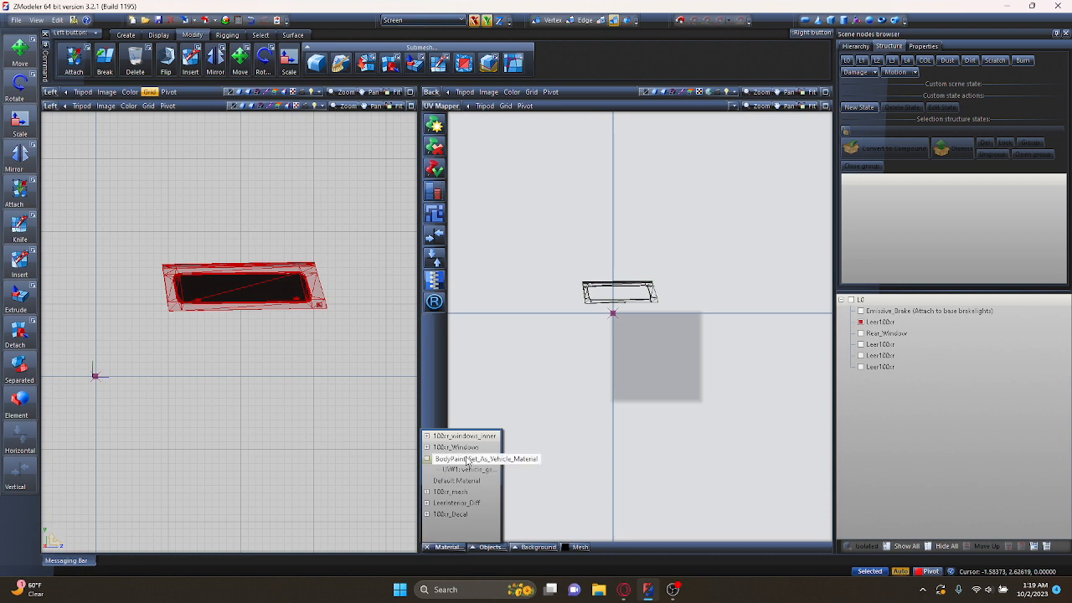
{"action": "left_click", "coordinate": [465, 468]}
{"action": "left_click", "coordinate": [446, 546]}
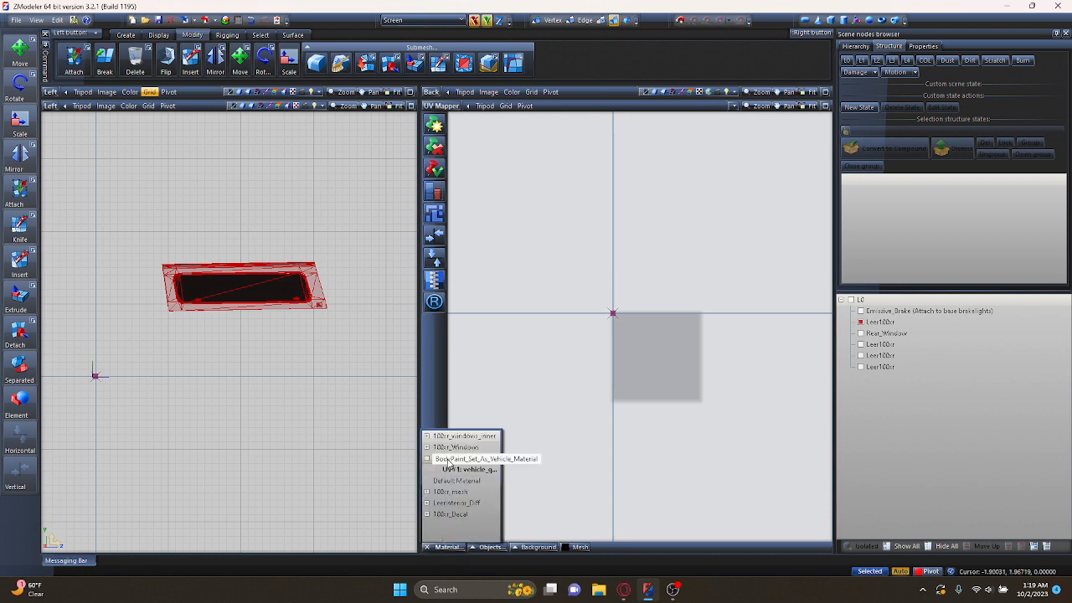
{"action": "left_click", "coordinate": [449, 463]}
{"action": "left_click", "coordinate": [446, 547]}
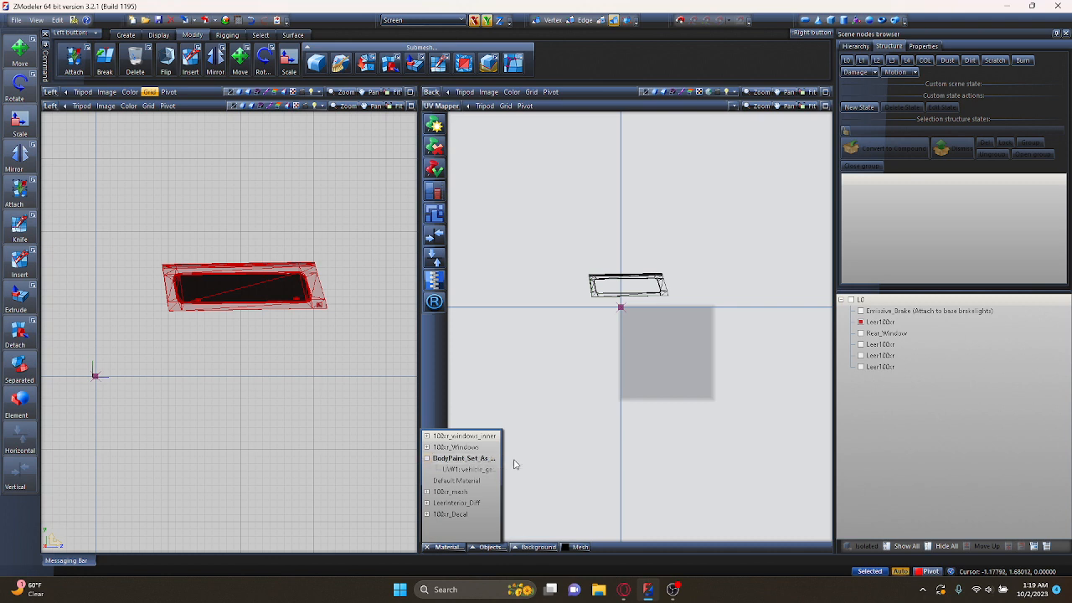
- Select all of the side wall's UVs and move them outside the texture square, above and to its right
{"action": "scroll", "coordinate": [545, 324], "scroll_direction": "up", "scroll_amount": 4}
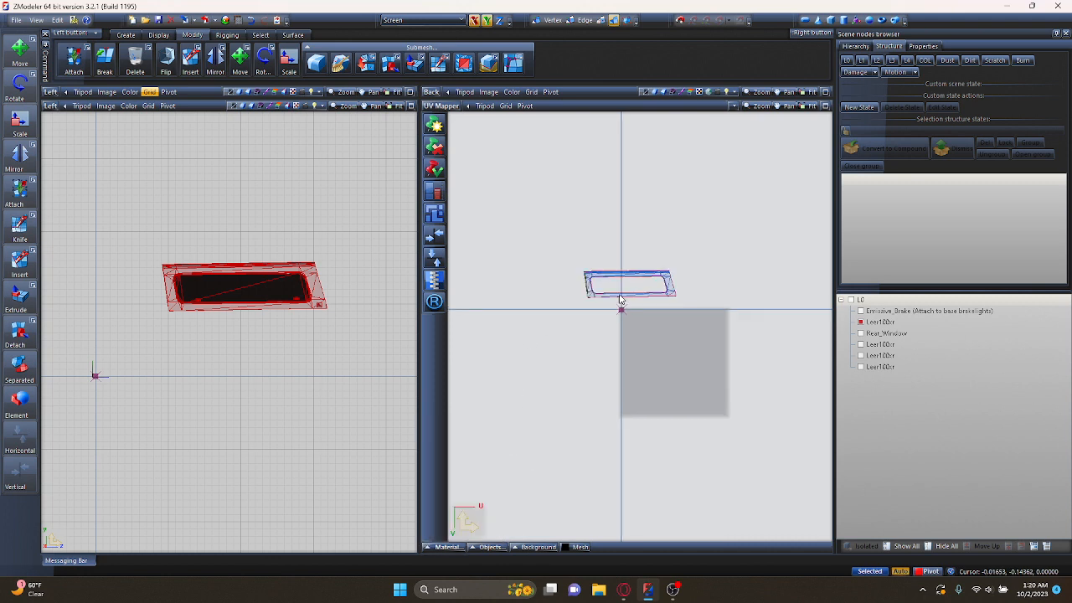
{"action": "left_click_drag", "start_coordinate": [511, 326], "coordinate": [776, 186]}
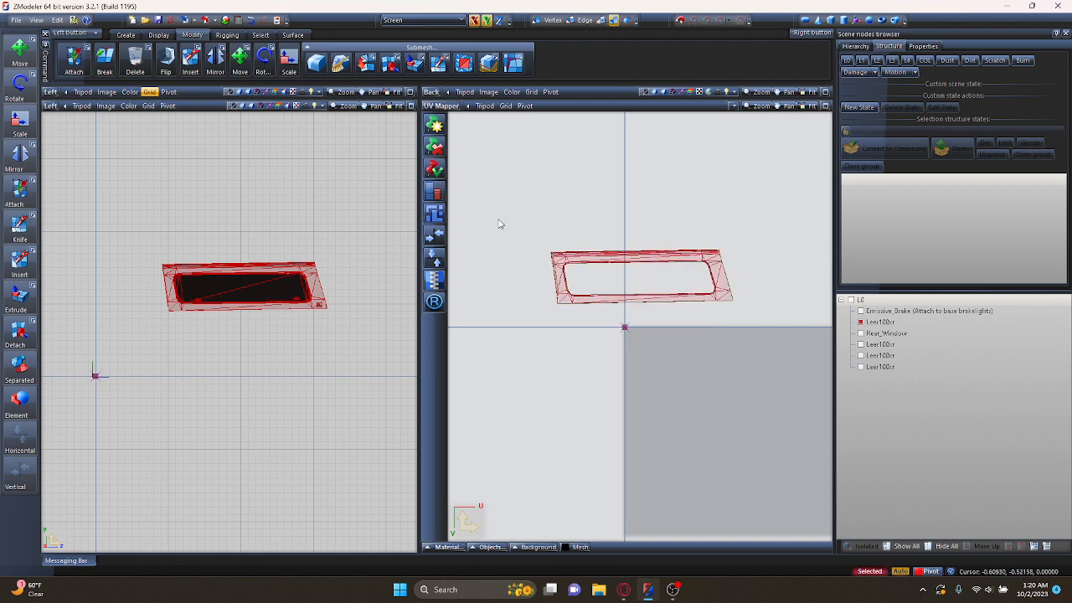
{"action": "scroll", "coordinate": [503, 226], "scroll_direction": "down", "scroll_amount": 3}
{"action": "left_click", "coordinate": [20, 50]}
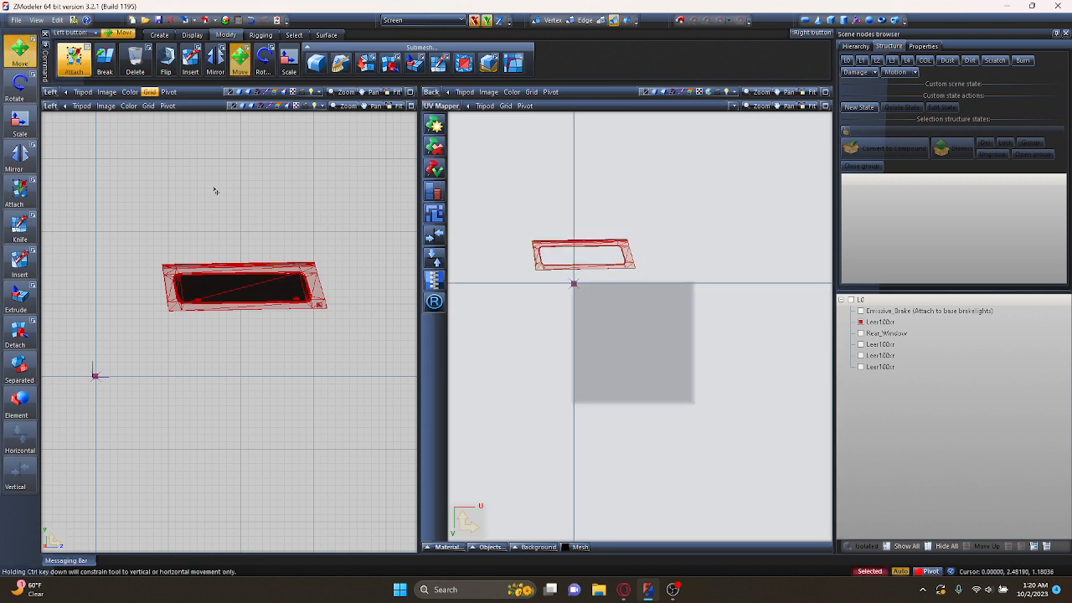
{"action": "left_click_drag", "start_coordinate": [606, 264], "coordinate": [821, 145]}
{"action": "scroll", "coordinate": [561, 265], "scroll_direction": "down", "scroll_amount": 1}
{"action": "key", "text": "space"}
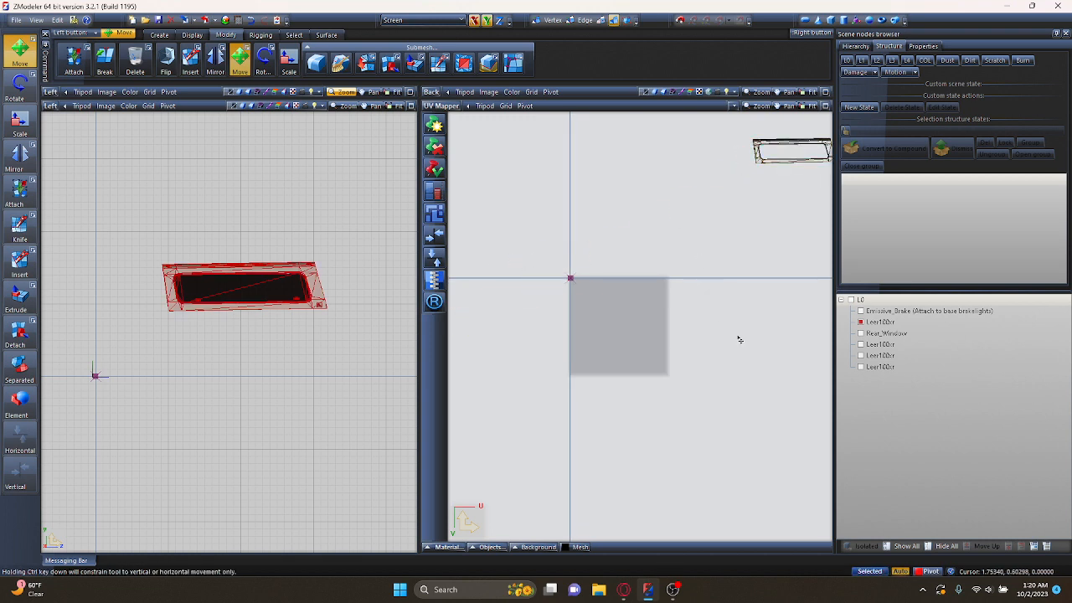
- Deselect the side wall, hide all pieces, change the Left view to Top and show only the Leer100xr roof piece
{"action": "left_click", "coordinate": [173, 367]}
{"action": "key", "text": "ctrl+d"}
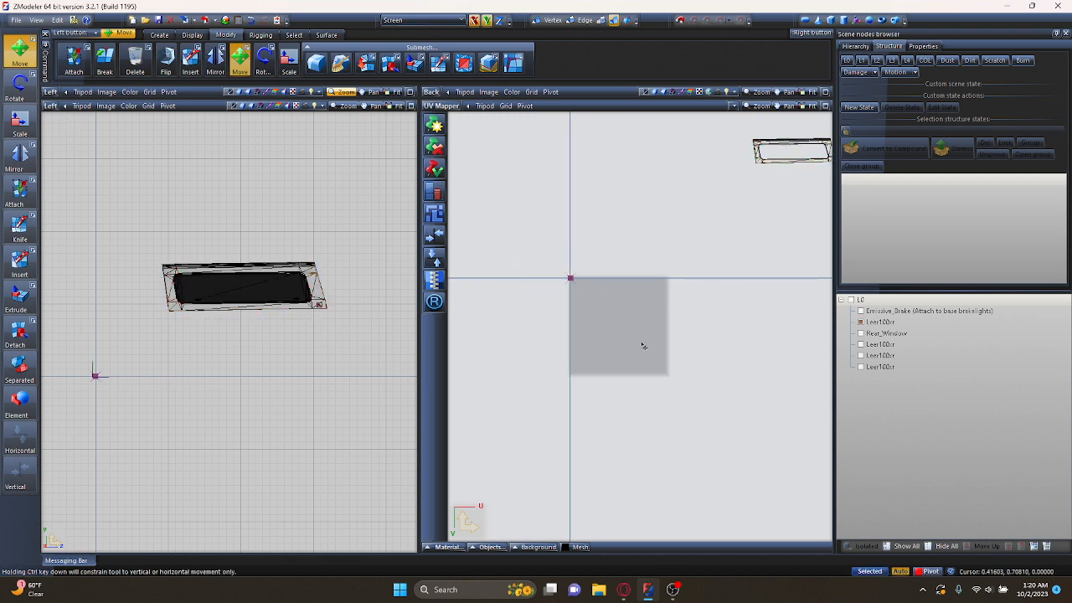
{"action": "left_click", "coordinate": [928, 546]}
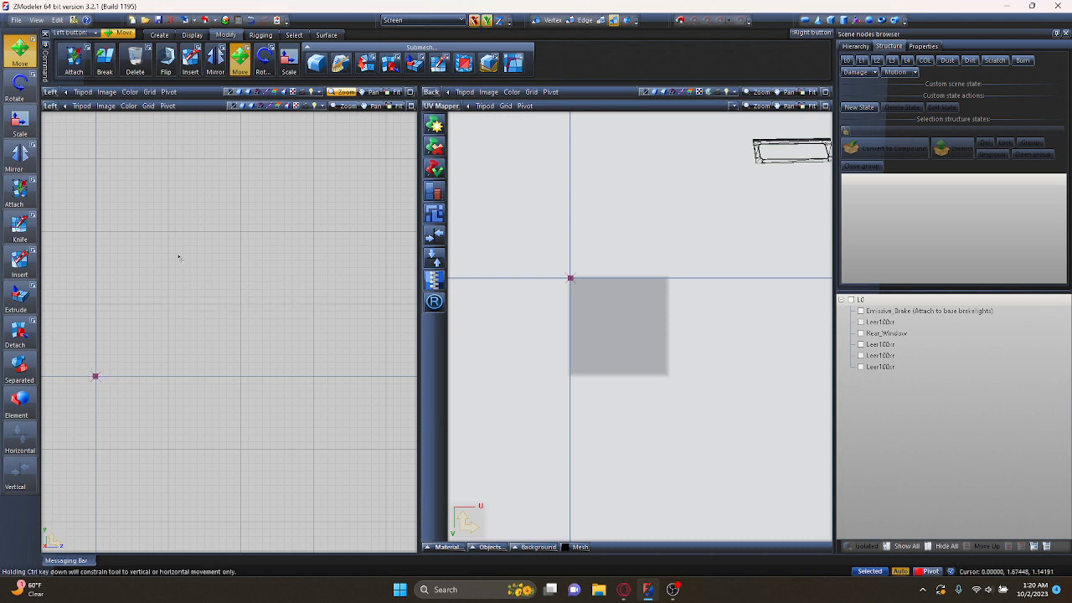
{"action": "left_click", "coordinate": [51, 106]}
{"action": "left_click", "coordinate": [64, 158]}
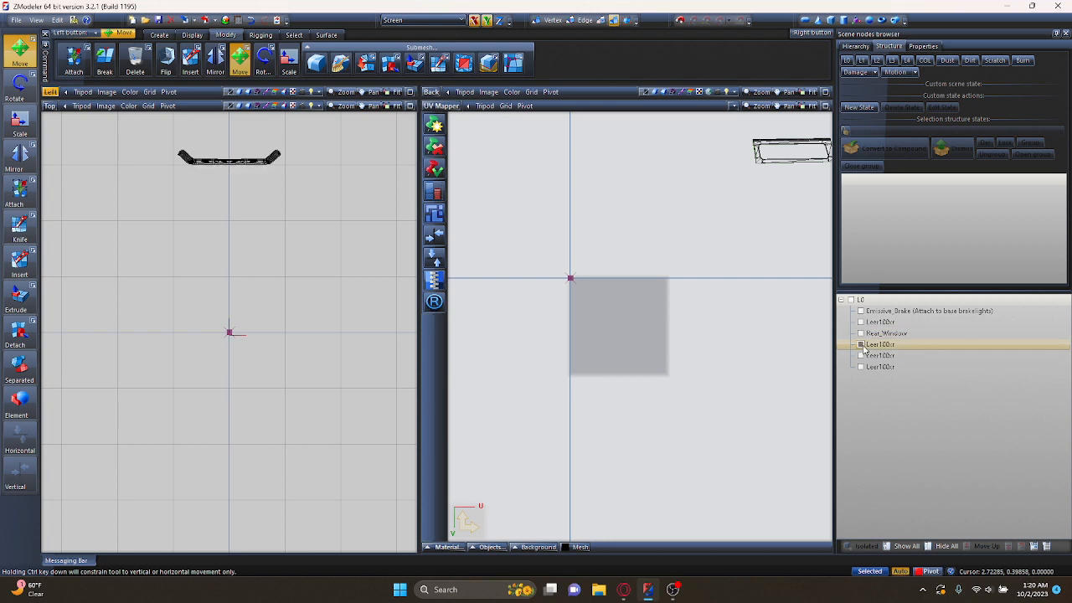
{"action": "left_click", "coordinate": [860, 356]}
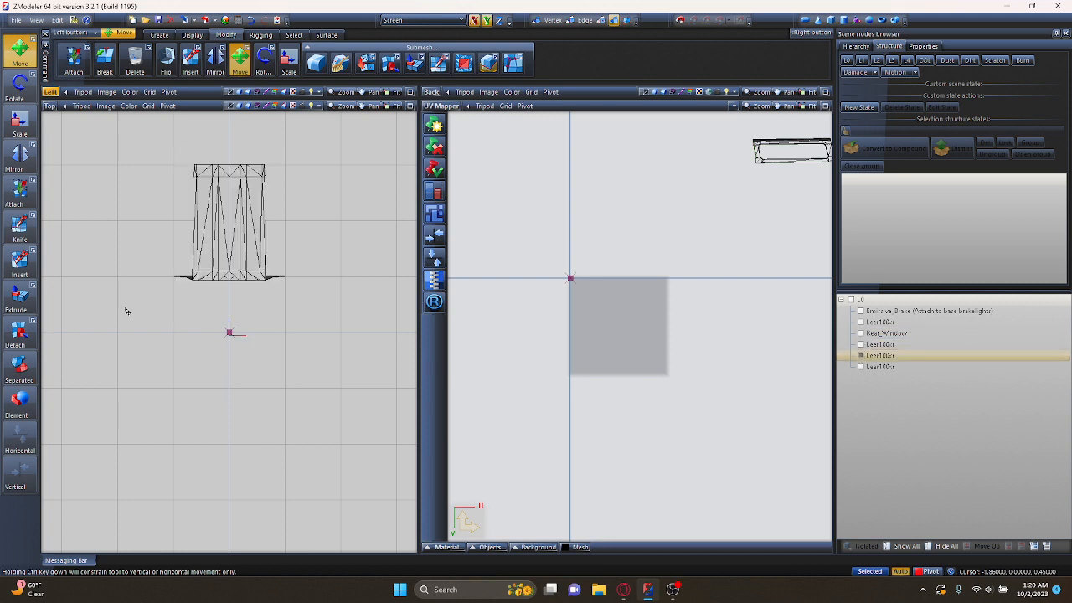
- Select the whole roof piece and generate new UV mapping for it from viewport XY in the Top view
{"action": "left_click_drag", "start_coordinate": [125, 306], "coordinate": [401, 89]}
{"action": "right_click", "coordinate": [302, 205]}
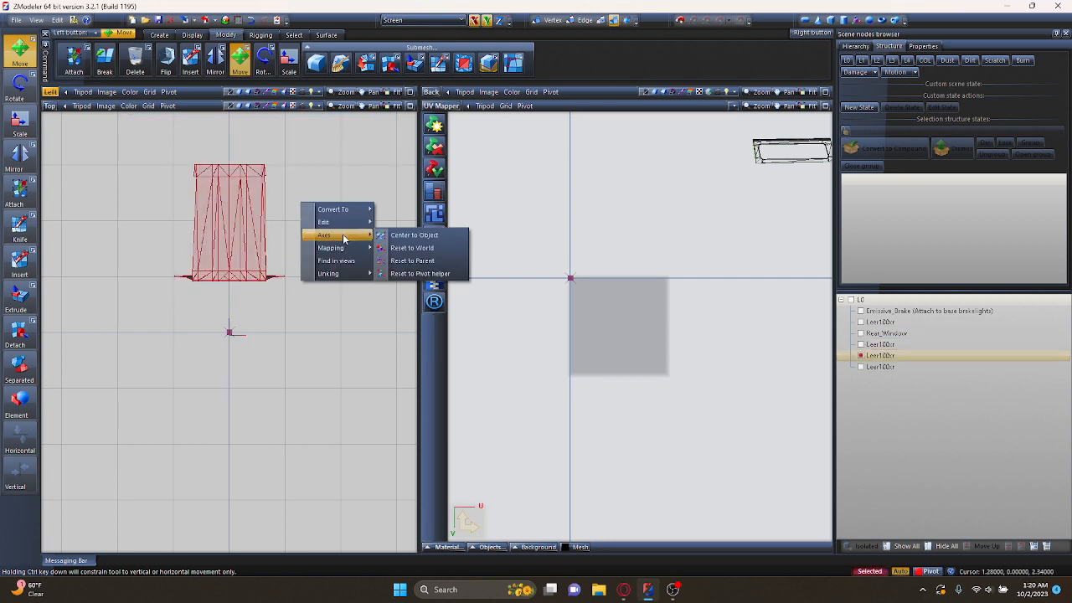
{"action": "mouse_move", "coordinate": [353, 251]}
{"action": "left_click", "coordinate": [400, 249]}
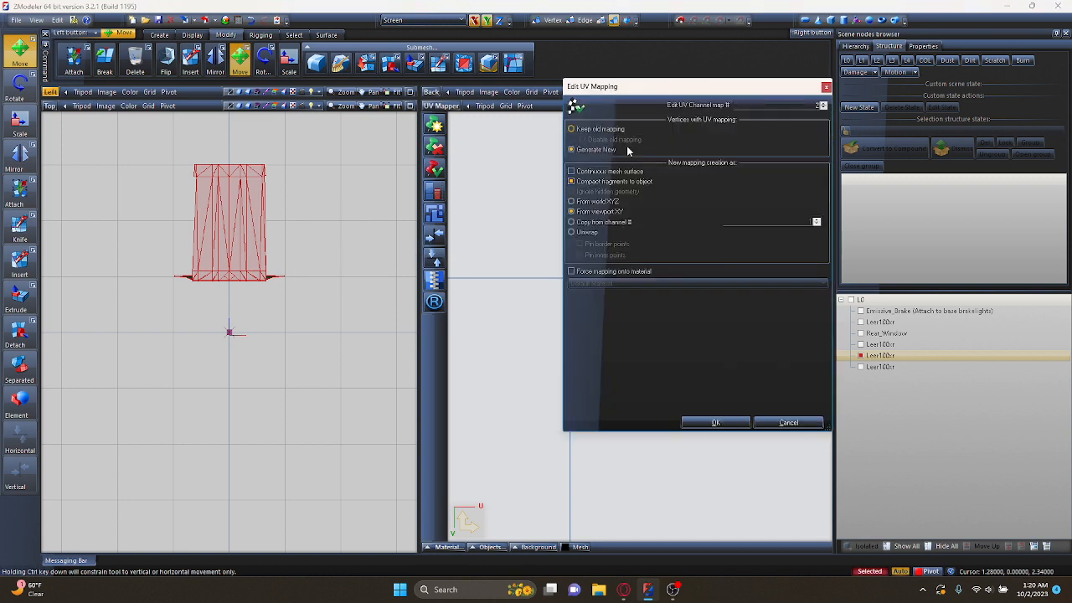
{"action": "left_click", "coordinate": [716, 423]}
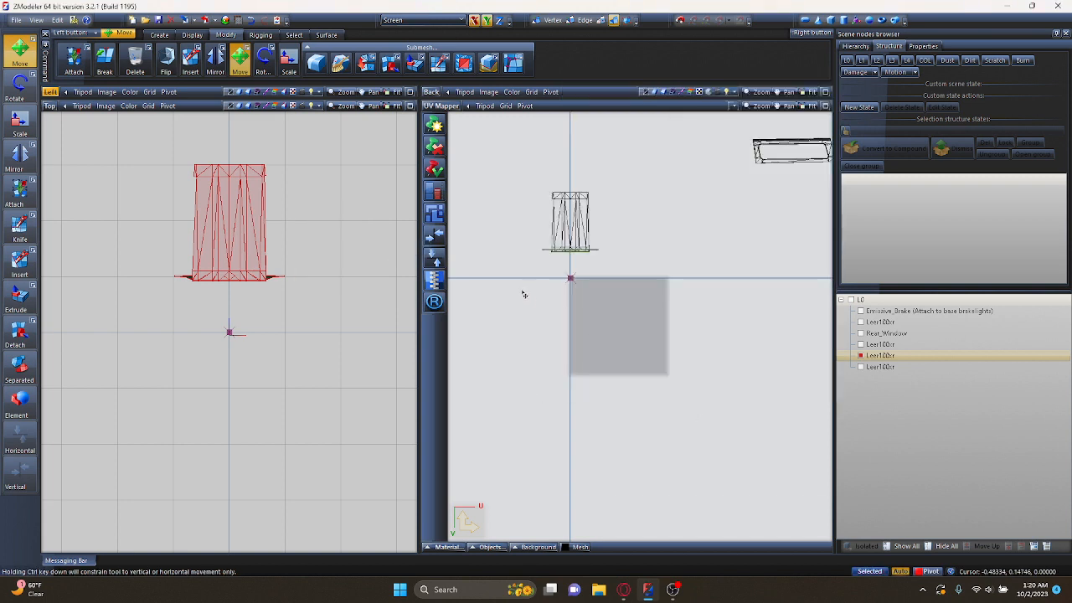
- Move the roof's UVs to the right of the texture square, beneath the side wall's UVs
{"action": "left_click_drag", "start_coordinate": [502, 286], "coordinate": [639, 167]}
{"action": "left_click_drag", "start_coordinate": [566, 221], "coordinate": [792, 425]}
{"action": "key", "text": "space"}
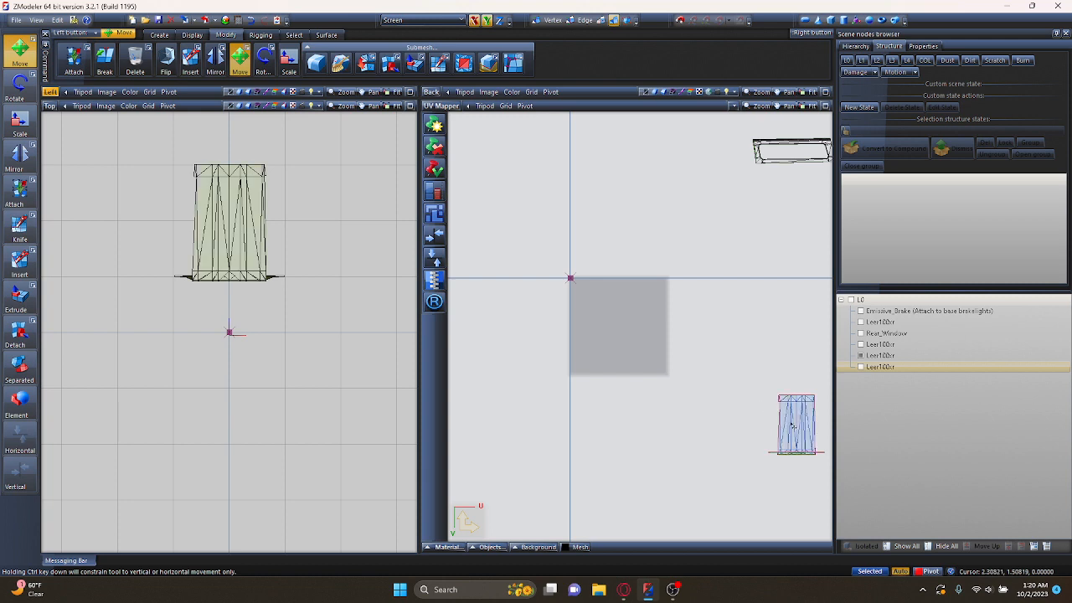
{"action": "mouse_move", "coordinate": [792, 401]}
{"action": "left_mouse_down"}
{"action": "mouse_move", "coordinate": [749, 273]}
{"action": "mouse_move", "coordinate": [756, 202]}
{"action": "mouse_move", "coordinate": [764, 320]}
{"action": "mouse_move", "coordinate": [791, 395]}
{"action": "left_mouse_up"}
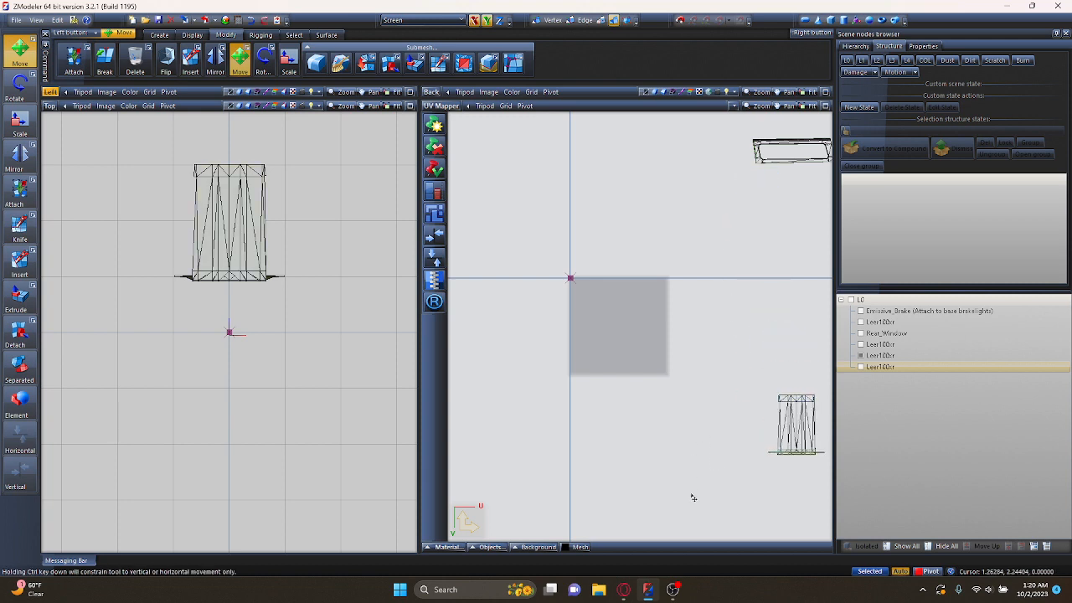
{"action": "left_click_drag", "start_coordinate": [704, 491], "coordinate": [832, 338]}
{"action": "left_click_drag", "start_coordinate": [776, 391], "coordinate": [782, 358]}
{"action": "right_click_drag", "start_coordinate": [692, 276], "coordinate": [696, 388]}
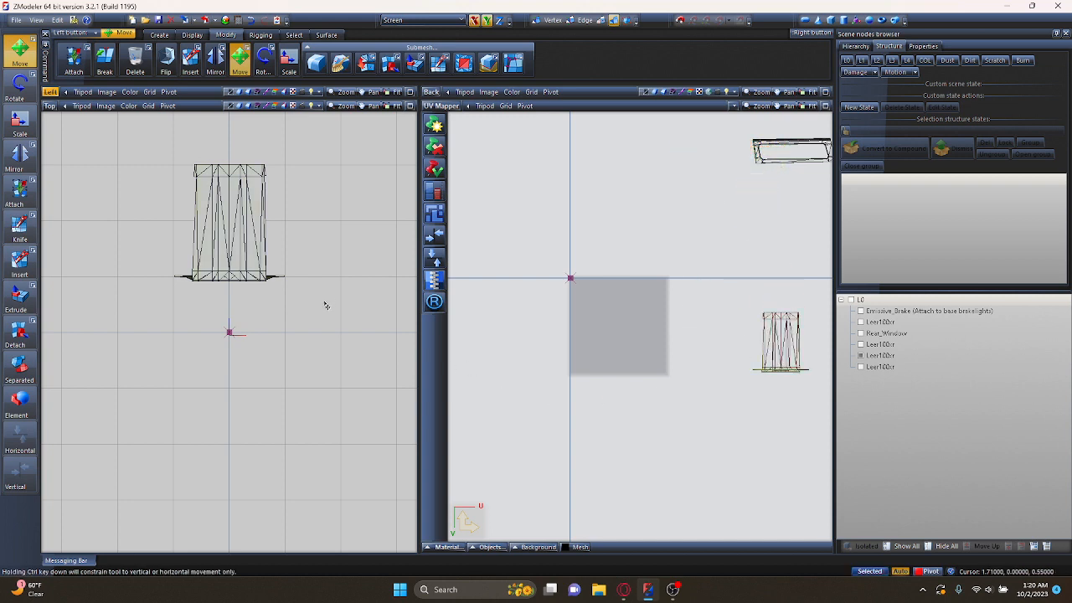
- Check the roof piece in the 3D view and return that viewport to the UV Mapper
{"action": "left_click", "coordinate": [452, 108]}
{"action": "left_click", "coordinate": [443, 119]}
{"action": "left_click", "coordinate": [429, 106]}
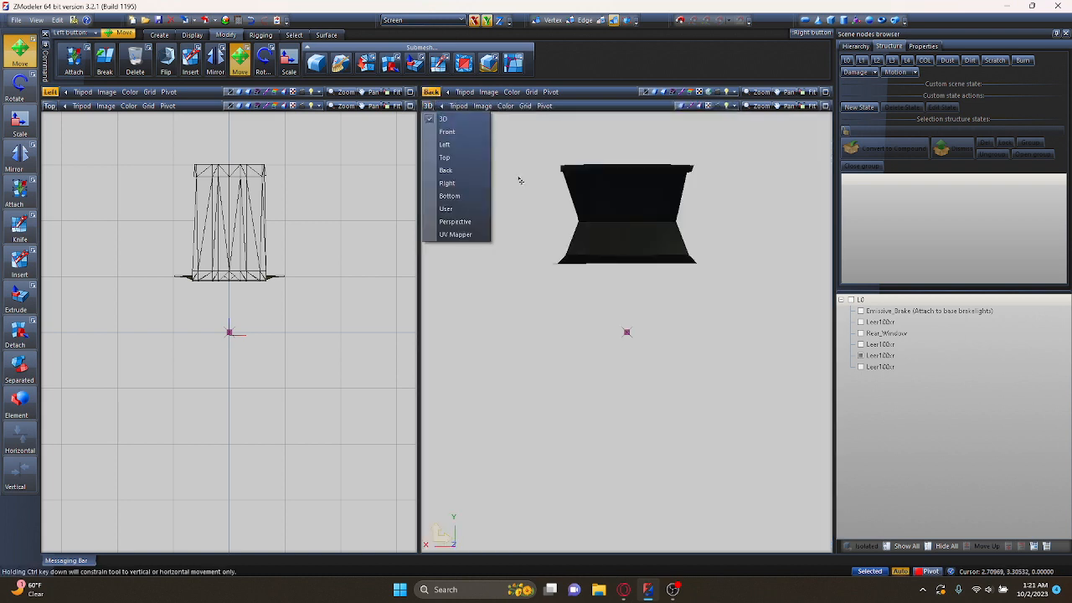
{"action": "left_click", "coordinate": [456, 234]}
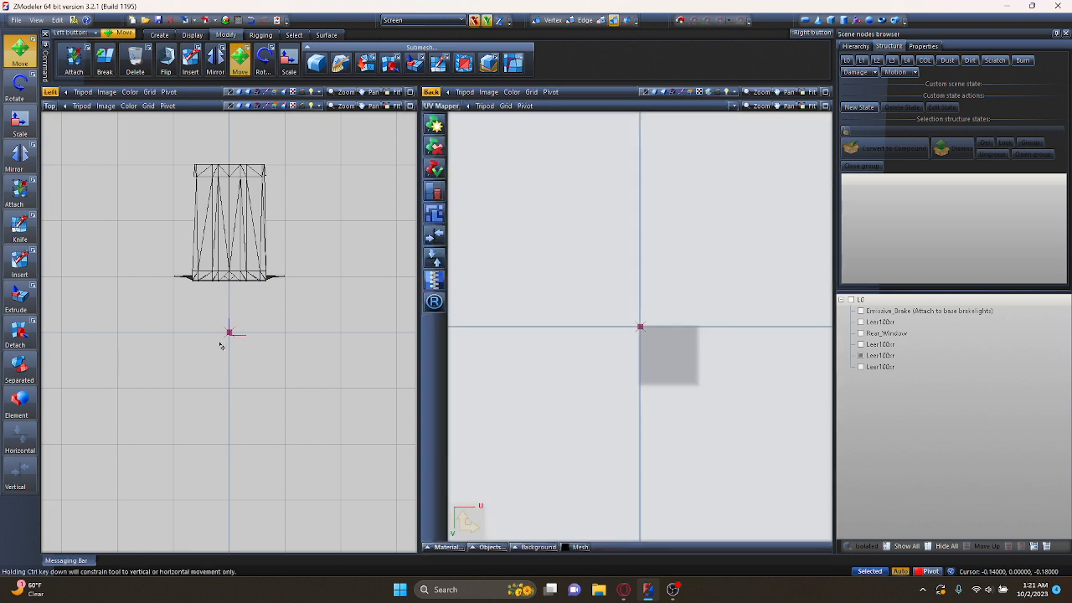
- Hide the roof piece, change the Top view back to Left and show only the first Leer100xr side wall
{"action": "left_click", "coordinate": [860, 355]}
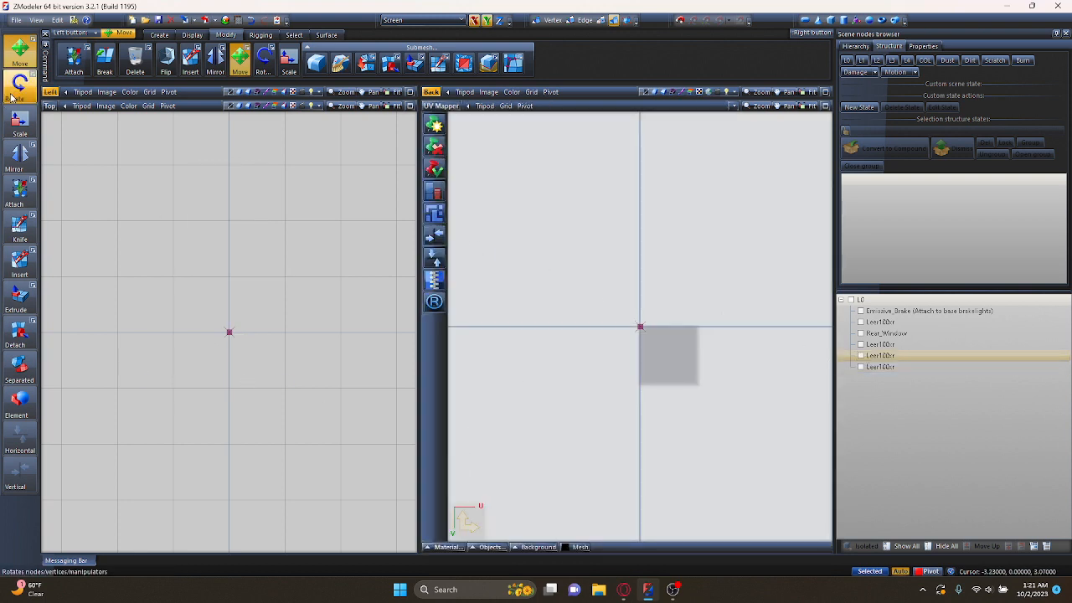
{"action": "left_click", "coordinate": [50, 106]}
{"action": "left_click", "coordinate": [63, 144]}
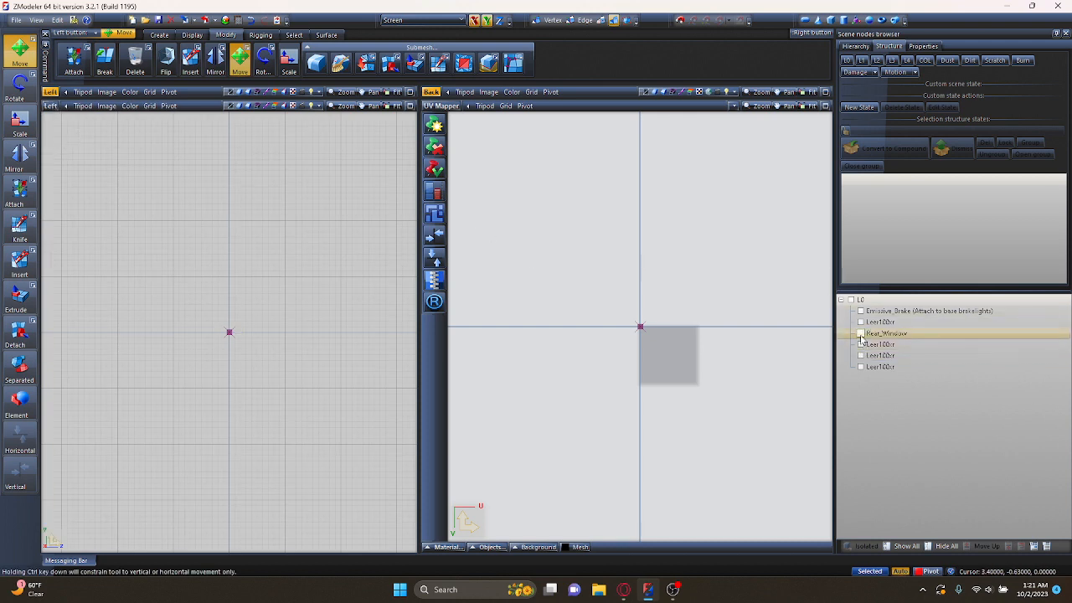
{"action": "left_click", "coordinate": [860, 334]}
- Select the entire side wall and generate fresh UV mapping for it from viewport XY in the Left view
{"action": "left_click_drag", "start_coordinate": [264, 309], "coordinate": [416, 186]}
{"action": "key", "text": "space"}
{"action": "right_click", "coordinate": [280, 196]}
{"action": "left_click", "coordinate": [363, 242]}
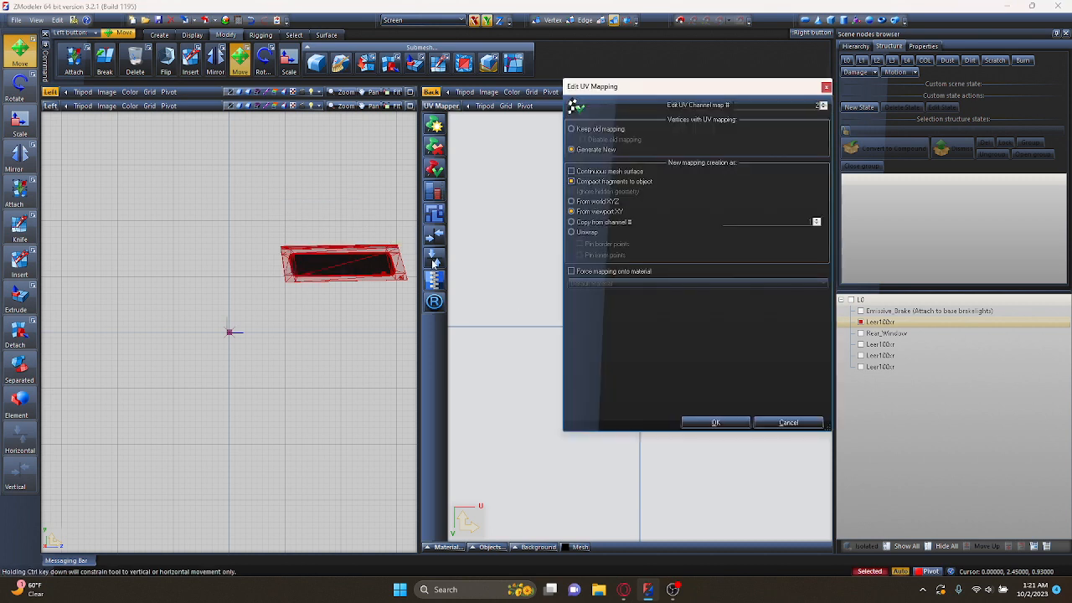
{"action": "left_click", "coordinate": [716, 422]}
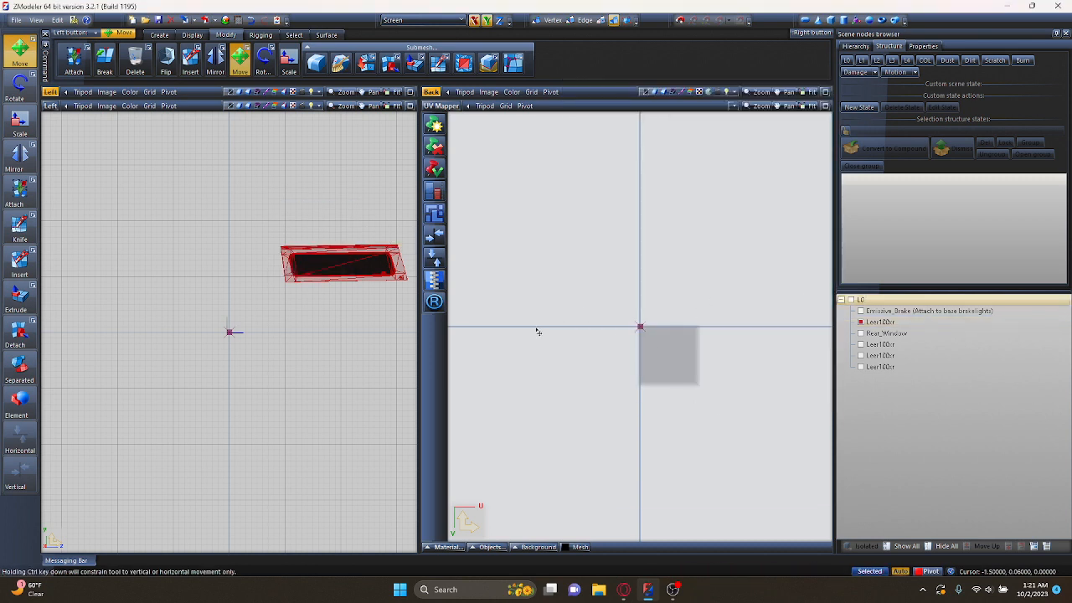
- Display the side wall's BodyPaint_Set_As_Vehicle_Material UVs and move them above and to the right of the texture square
{"action": "left_click", "coordinate": [445, 546]}
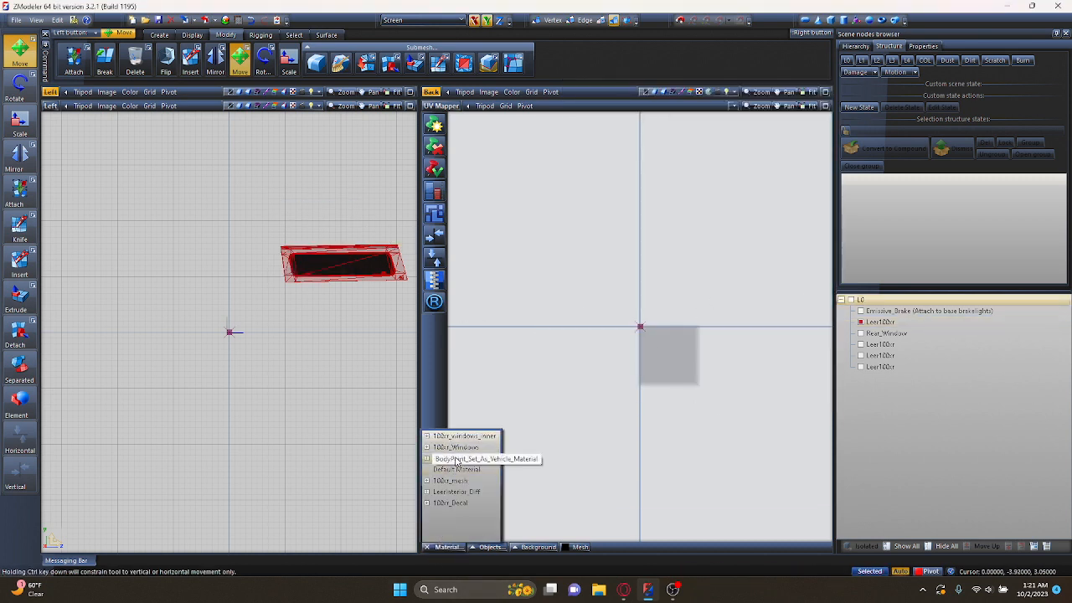
{"action": "left_click", "coordinate": [456, 460]}
{"action": "left_click_drag", "start_coordinate": [633, 306], "coordinate": [751, 262]}
{"action": "left_click_drag", "start_coordinate": [648, 266], "coordinate": [729, 341]}
{"action": "left_click_drag", "start_coordinate": [689, 304], "coordinate": [782, 176]}
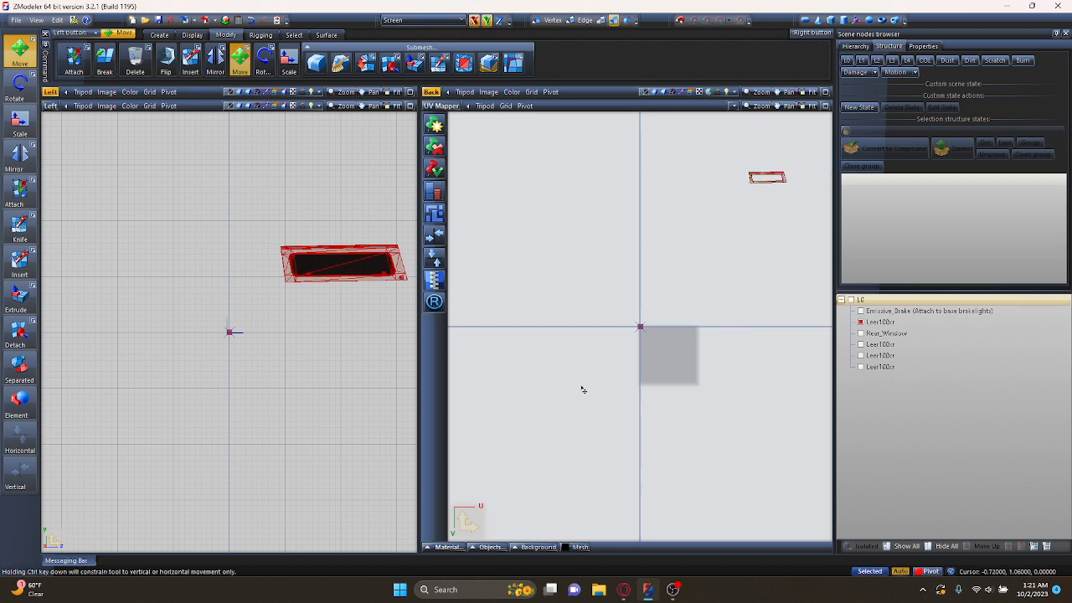
- Deselect and hide the first side wall, and show only the Leer100xr rear piece
{"action": "left_click_drag", "start_coordinate": [277, 380], "coordinate": [365, 430]}
{"action": "left_click", "coordinate": [859, 321]}
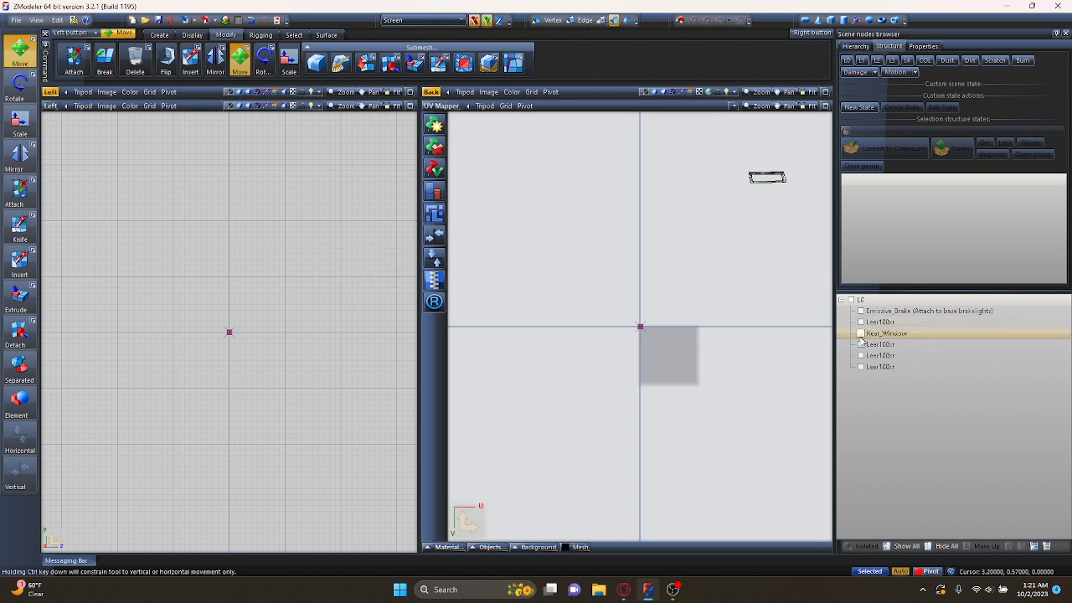
{"action": "left_click", "coordinate": [859, 345]}
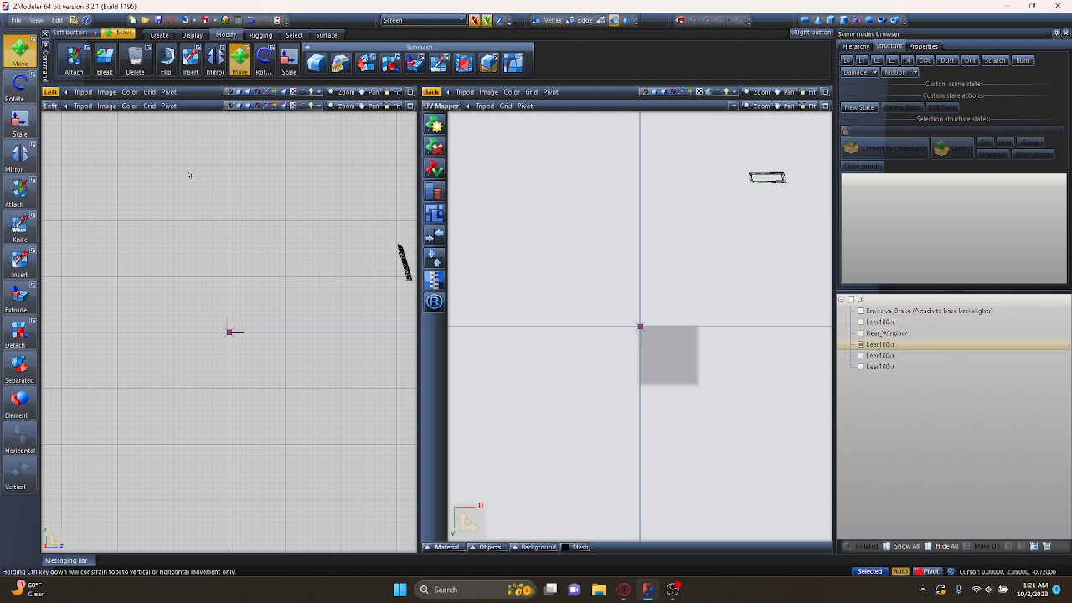
- Hide the Leer100xr rear piece without changing the Left view
{"action": "left_click", "coordinate": [51, 106]}
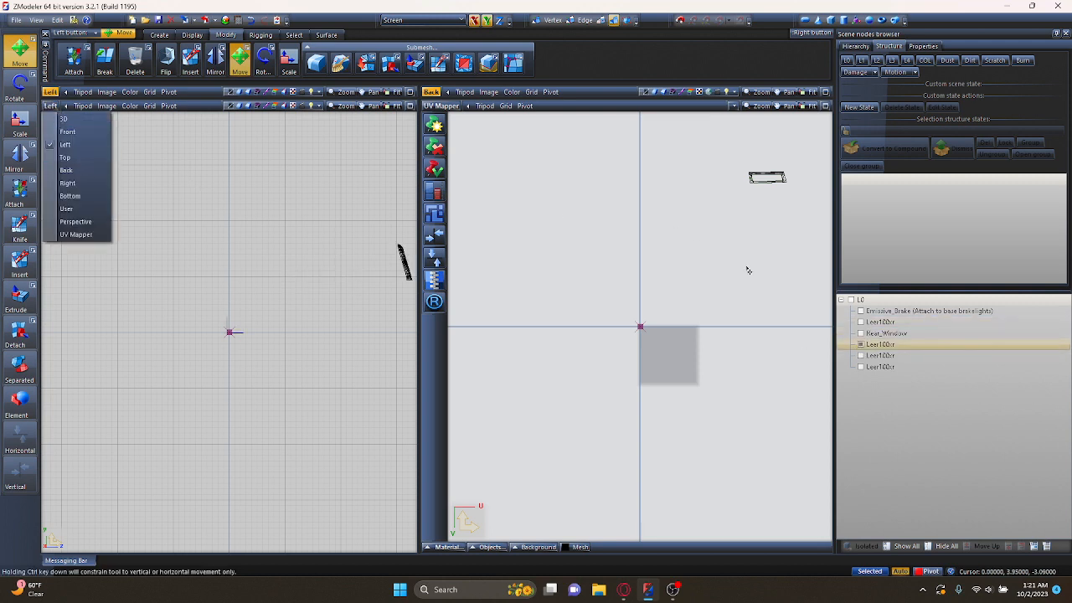
{"action": "left_click", "coordinate": [860, 345]}
{"action": "left_click", "coordinate": [860, 344]}
- Examine the first side wall's UV layout up close in the UV Mapper
{"action": "scroll", "coordinate": [475, 266], "scroll_direction": "down", "scroll_amount": 2}
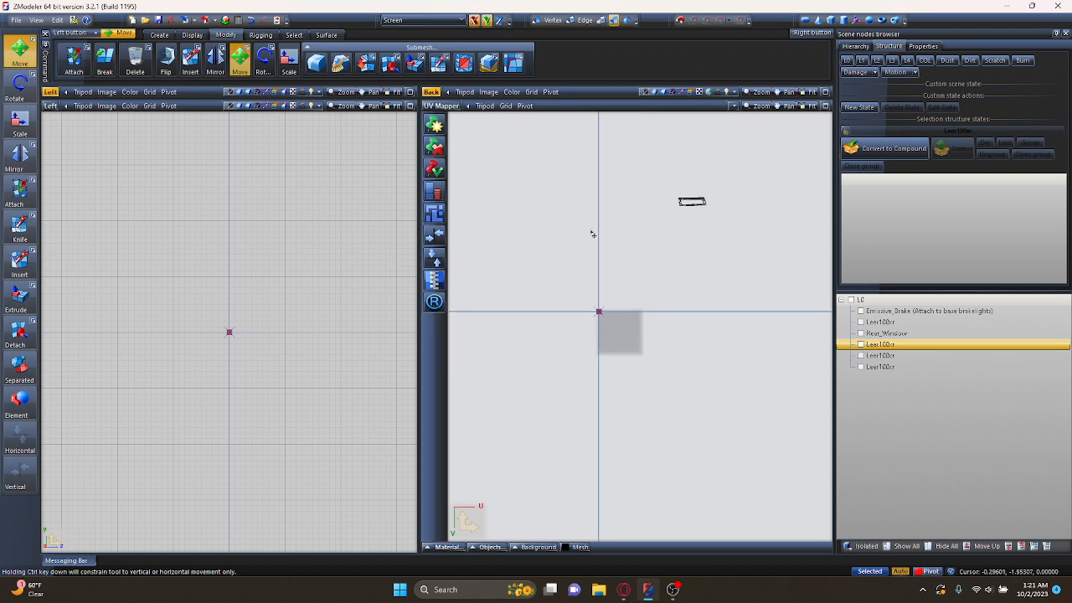
{"action": "scroll", "coordinate": [689, 196], "scroll_direction": "up", "scroll_amount": 4}
{"action": "scroll", "coordinate": [688, 210], "scroll_direction": "up", "scroll_amount": 5}
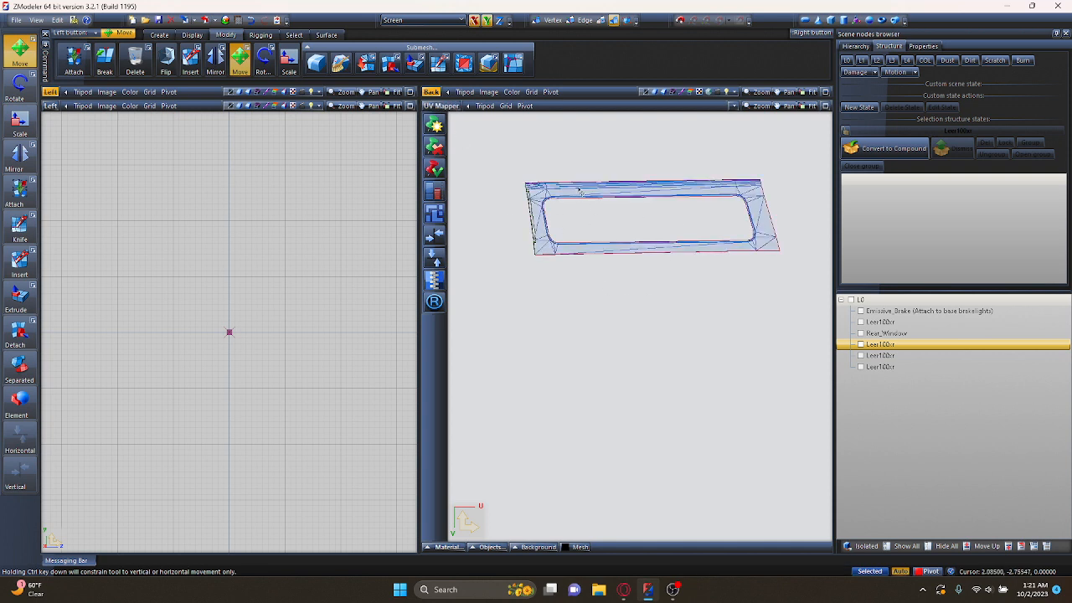
{"action": "scroll", "coordinate": [583, 192], "scroll_direction": "down", "scroll_amount": 2}
{"action": "left_click", "coordinate": [553, 213]}
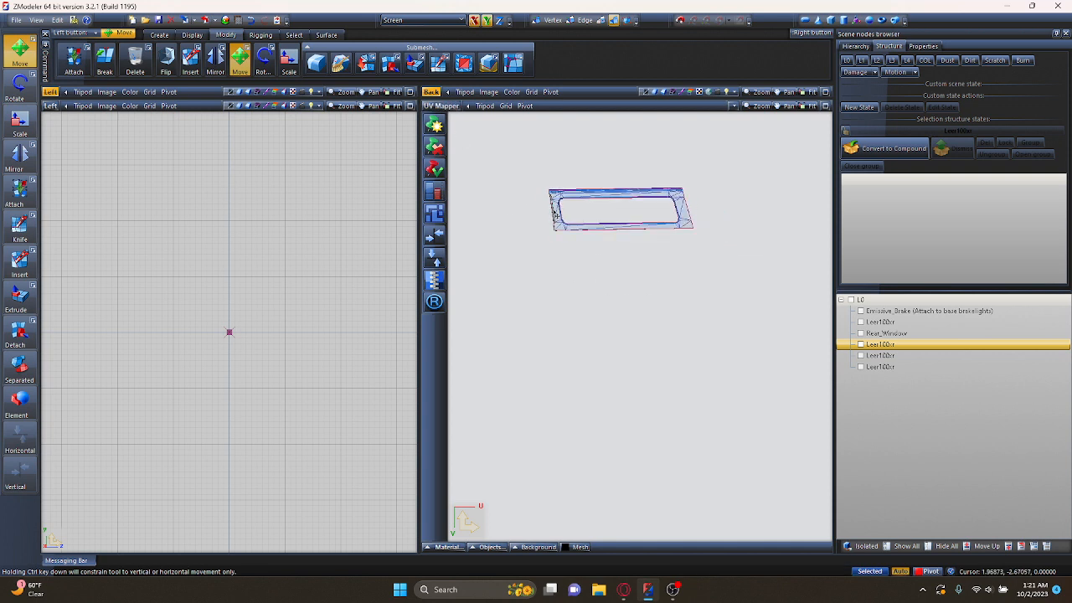
{"action": "scroll", "coordinate": [708, 195], "scroll_direction": "down", "scroll_amount": 3}
{"action": "scroll", "coordinate": [191, 273], "scroll_direction": "down", "scroll_amount": 3}
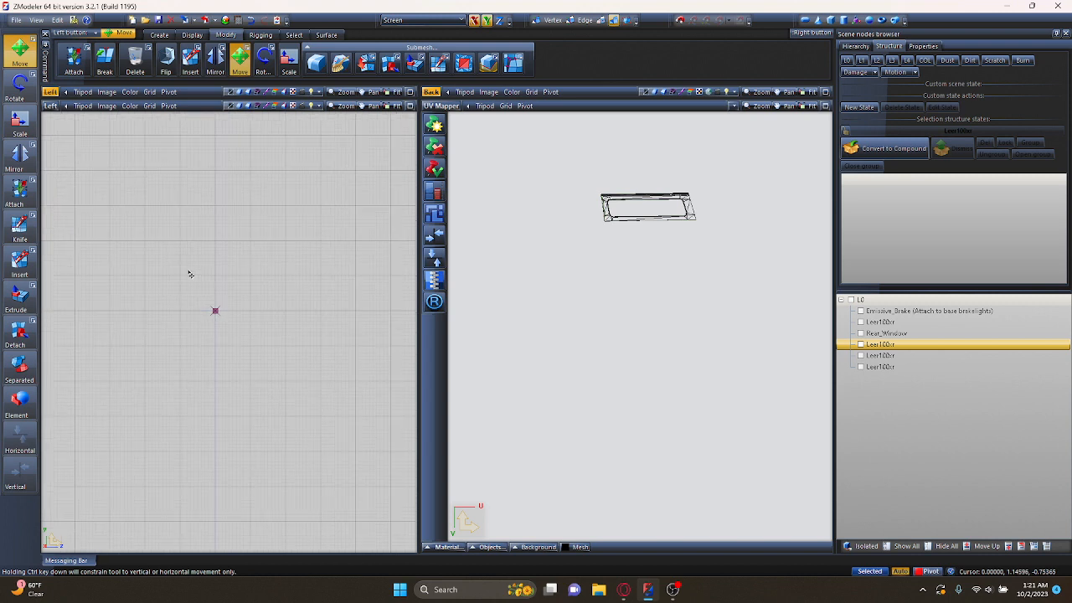
{"action": "scroll", "coordinate": [189, 270], "scroll_direction": "up", "scroll_amount": 1}
{"action": "scroll", "coordinate": [228, 259], "scroll_direction": "down", "scroll_amount": 1}
{"action": "scroll", "coordinate": [125, 234], "scroll_direction": "up", "scroll_amount": 2}
- Change the Left view to Top and show only the Leer100xr roof piece
{"action": "left_click", "coordinate": [51, 106]}
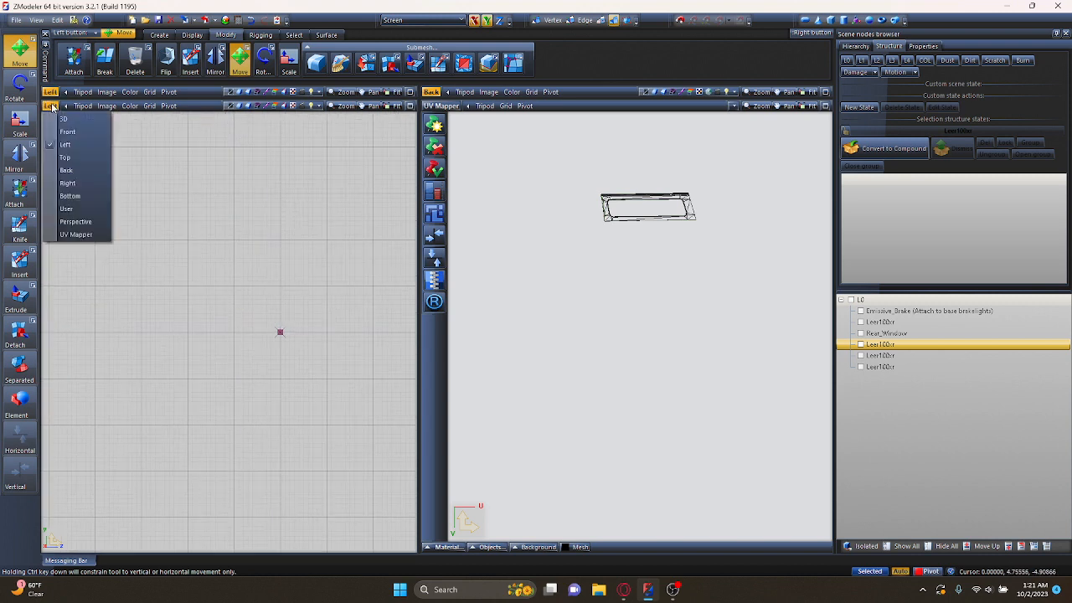
{"action": "left_click", "coordinate": [61, 163]}
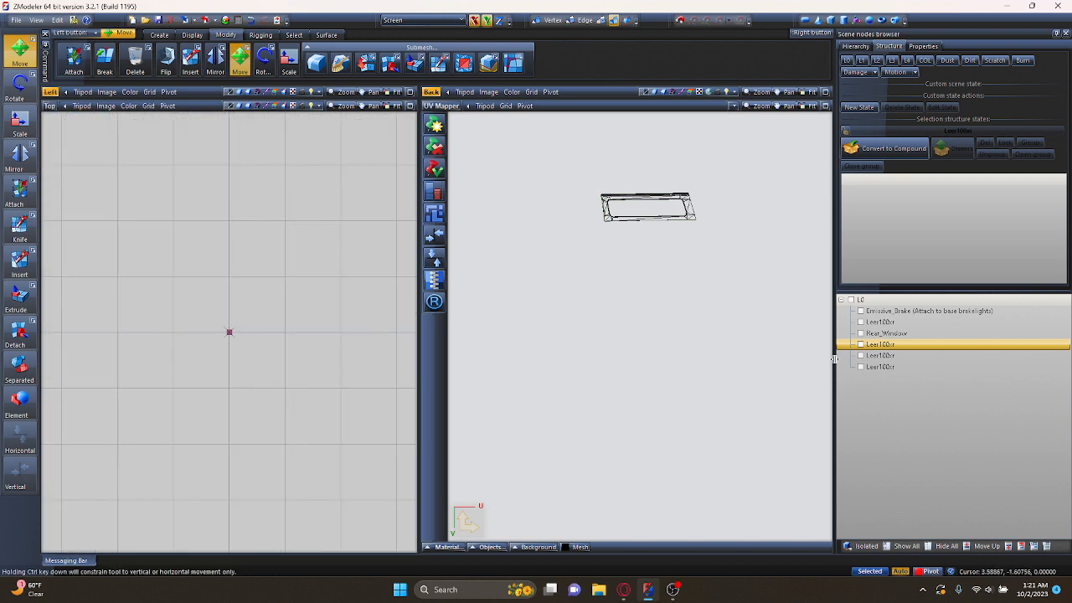
{"action": "left_click", "coordinate": [861, 366]}
{"action": "left_click", "coordinate": [861, 367]}
{"action": "left_click", "coordinate": [858, 358]}
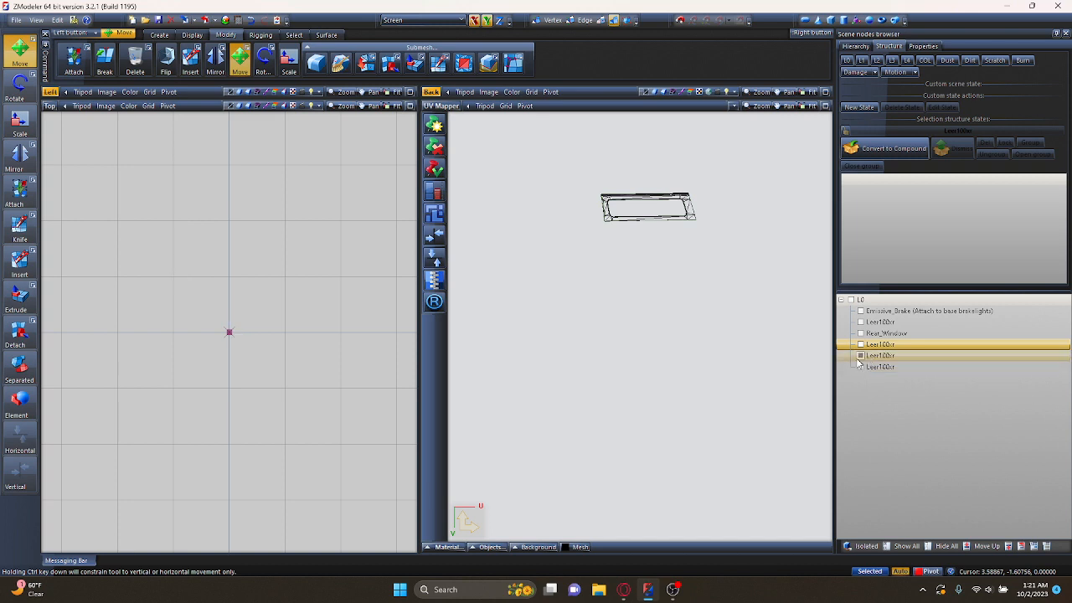
- Select the entire roof piece and generate fresh UV mapping for it in the Top view
{"action": "left_click_drag", "start_coordinate": [146, 301], "coordinate": [309, 183]}
{"action": "right_click", "coordinate": [326, 169]}
{"action": "mouse_move", "coordinate": [362, 214]}
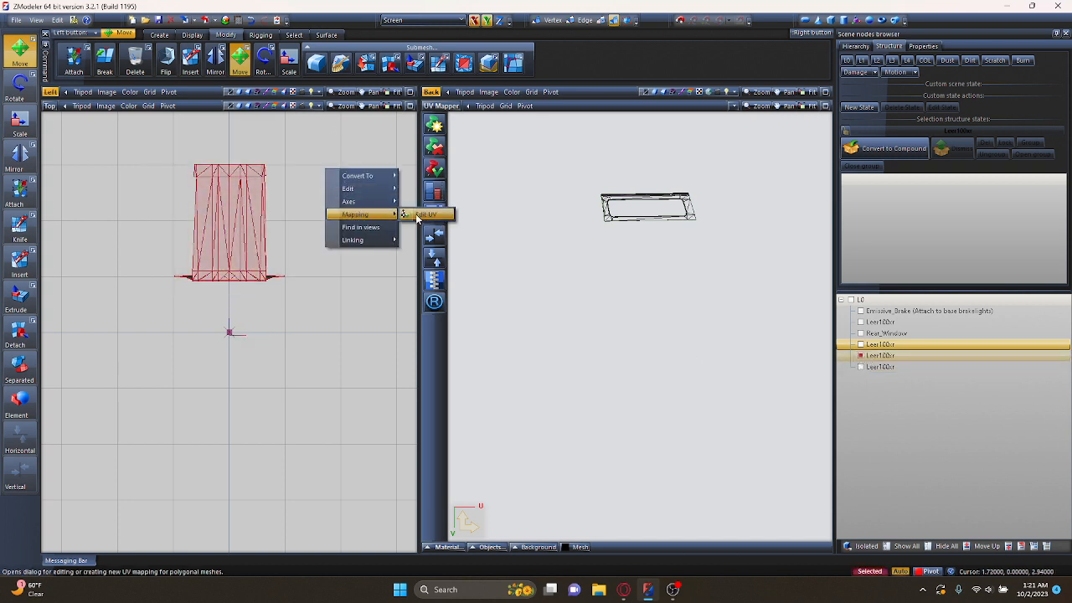
{"action": "left_click", "coordinate": [419, 215]}
{"action": "left_click", "coordinate": [713, 425]}
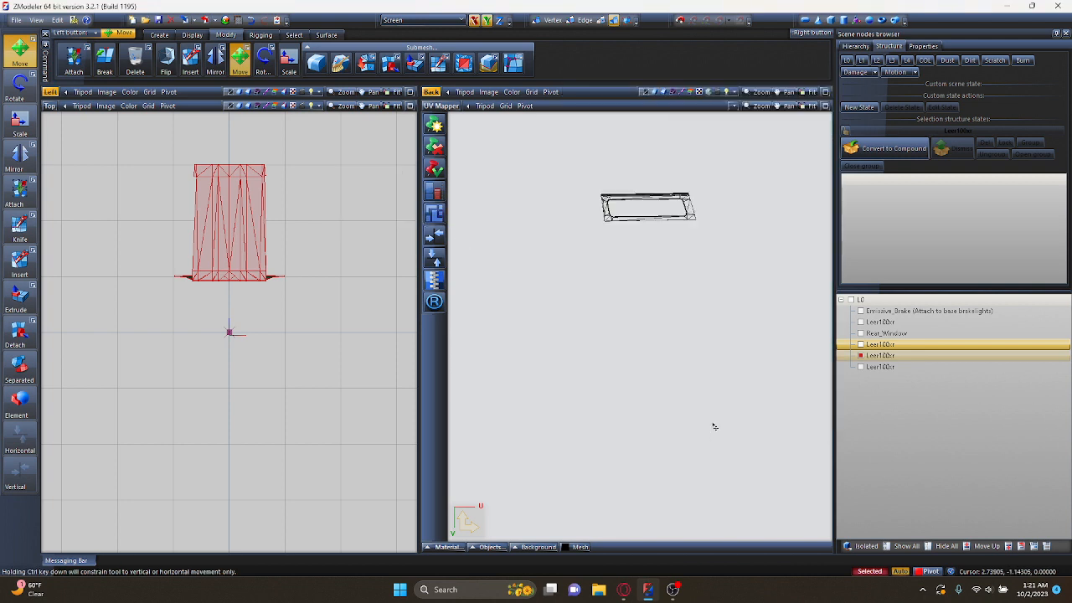
- Turn off selected mode and move the roof piece's UVs well to the right of the texture square
{"action": "key", "text": "space"}
{"action": "scroll", "coordinate": [686, 240], "scroll_direction": "down", "scroll_amount": 5}
{"action": "scroll", "coordinate": [553, 361], "scroll_direction": "up", "scroll_amount": 1}
{"action": "scroll", "coordinate": [653, 330], "scroll_direction": "down", "scroll_amount": 1}
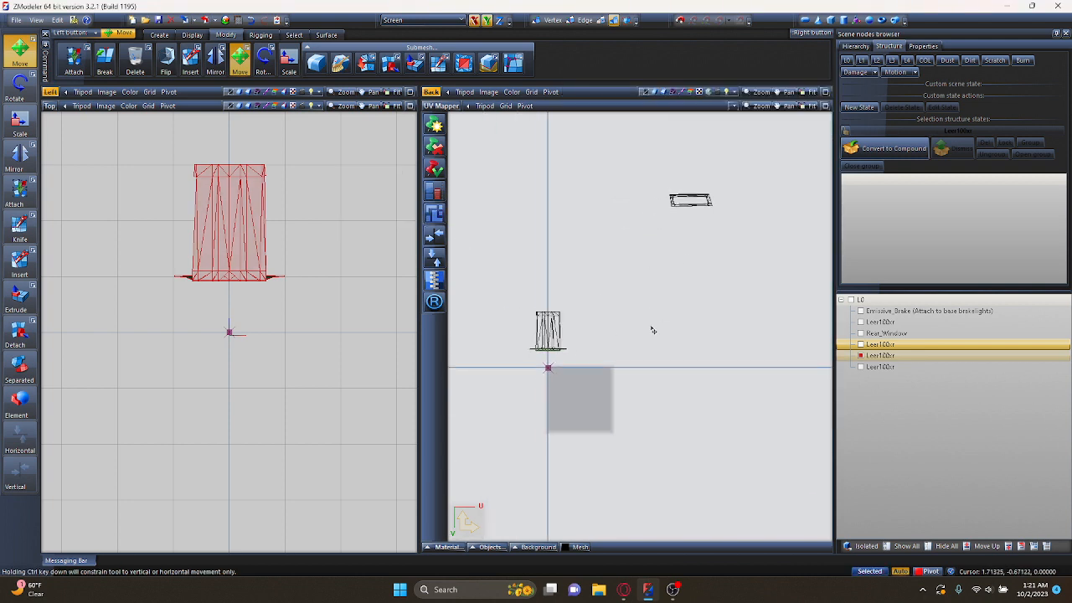
{"action": "scroll", "coordinate": [507, 366], "scroll_direction": "up", "scroll_amount": 1}
{"action": "left_click_drag", "start_coordinate": [507, 360], "coordinate": [627, 246]}
{"action": "left_click_drag", "start_coordinate": [573, 327], "coordinate": [817, 423]}
- Deselect and hide the roof piece, change the Top view to Back and show only the Leer100xr rear piece
{"action": "left_click", "coordinate": [880, 356]}
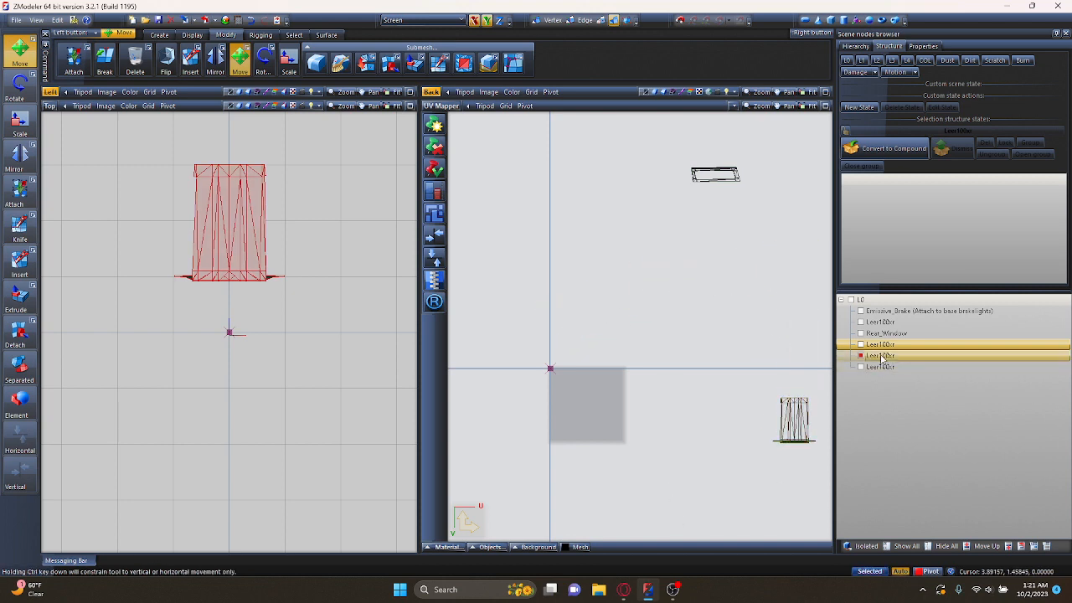
{"action": "left_click", "coordinate": [861, 355]}
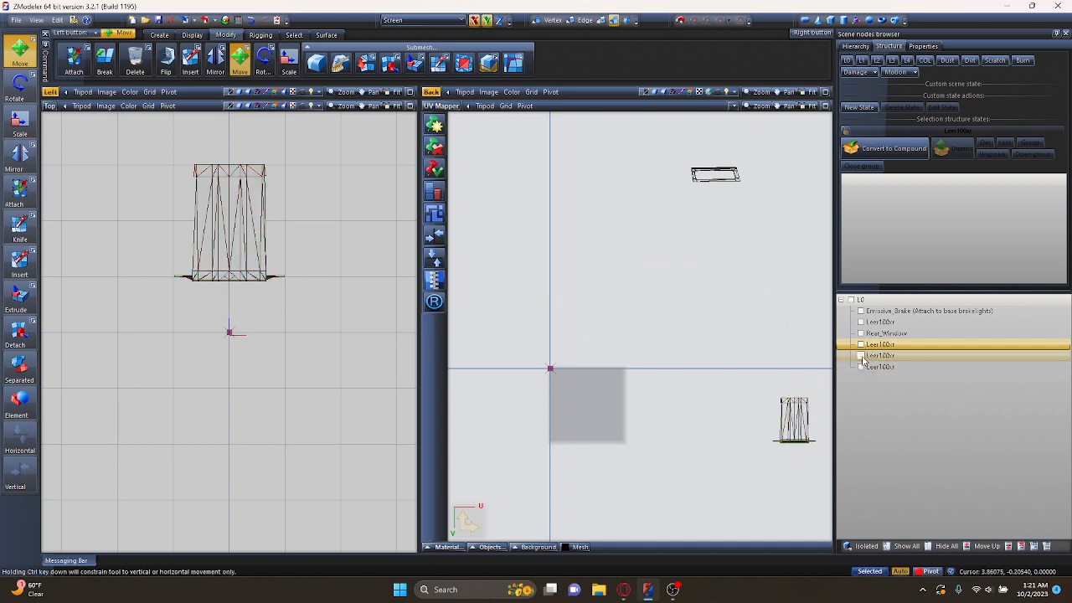
{"action": "left_click", "coordinate": [50, 105]}
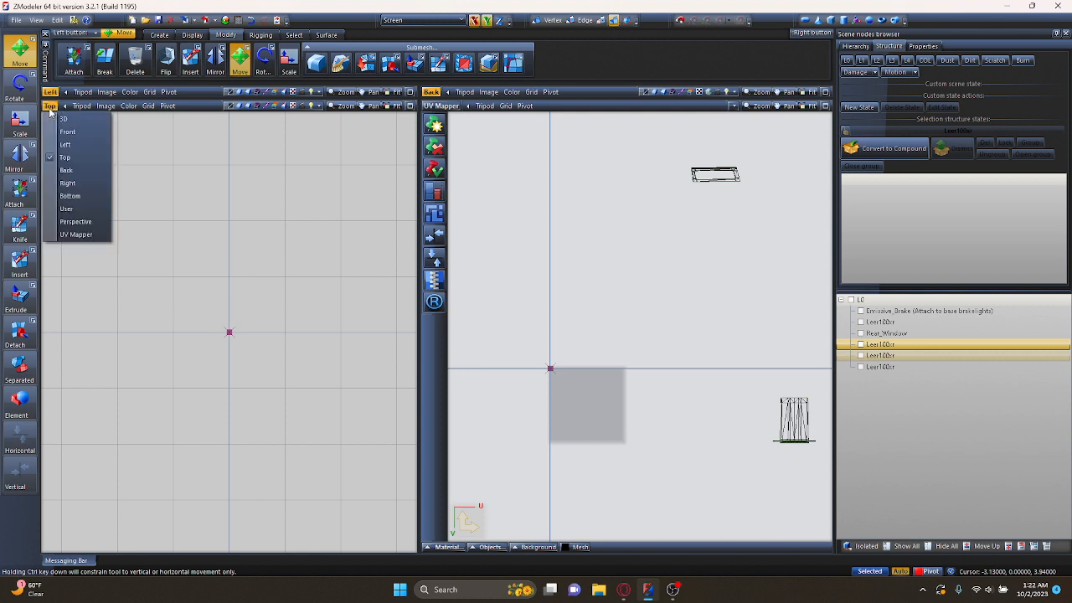
{"action": "left_click", "coordinate": [67, 170]}
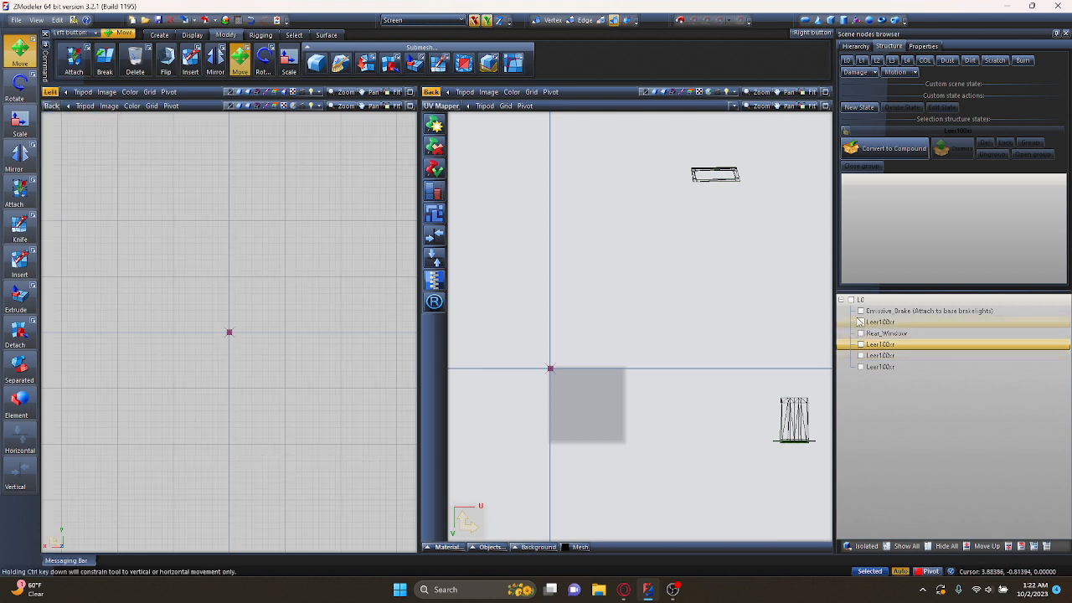
{"action": "left_click", "coordinate": [860, 366]}
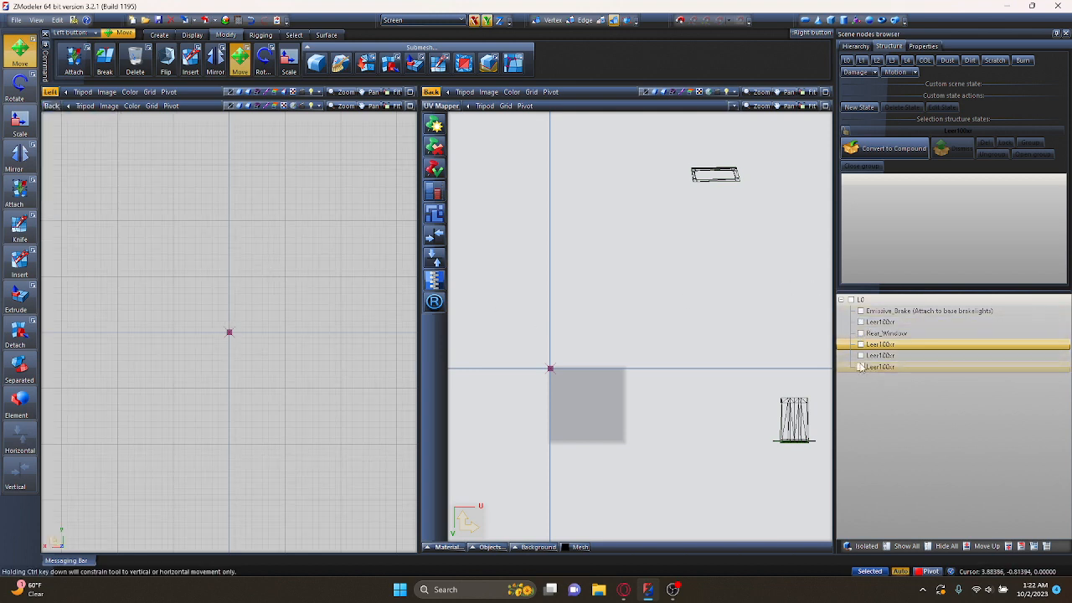
{"action": "left_click", "coordinate": [861, 355]}
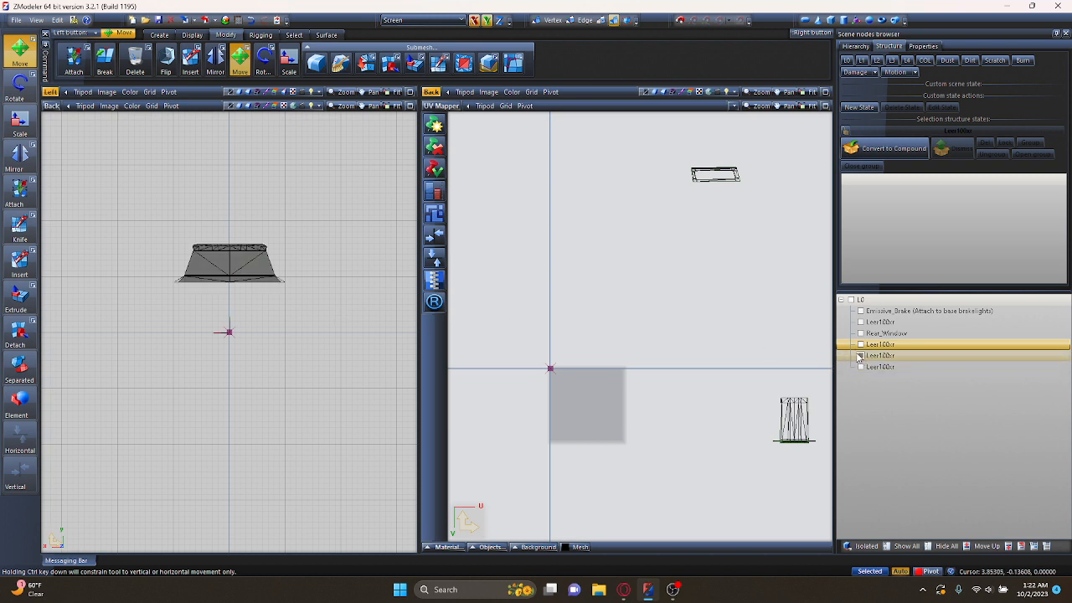
{"action": "left_click", "coordinate": [860, 356]}
{"action": "left_click", "coordinate": [860, 345]}
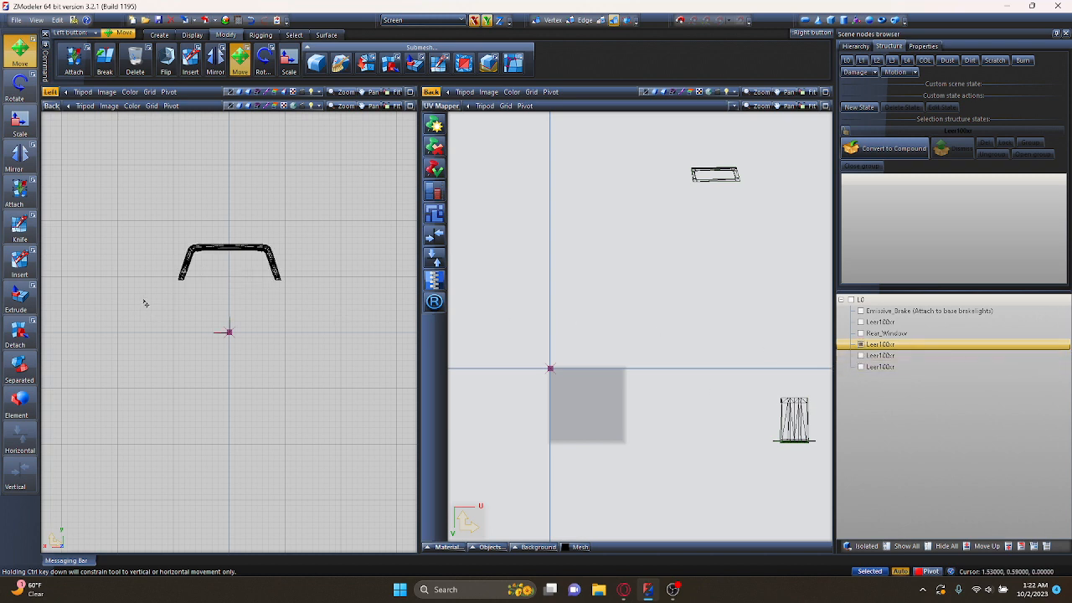
- Select the entire rear piece and generate new UV mapping for it from viewport XY in the Back view
{"action": "left_click_drag", "start_coordinate": [145, 303], "coordinate": [379, 201]}
{"action": "right_click", "coordinate": [284, 232]}
{"action": "mouse_move", "coordinate": [327, 275]}
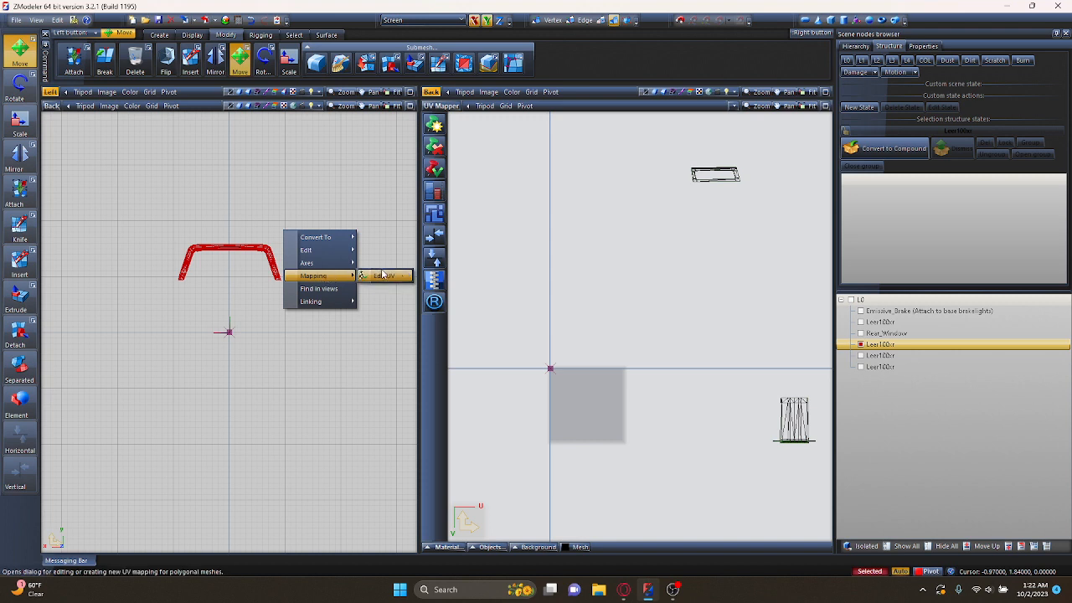
{"action": "left_click", "coordinate": [382, 274]}
{"action": "left_click", "coordinate": [700, 423]}
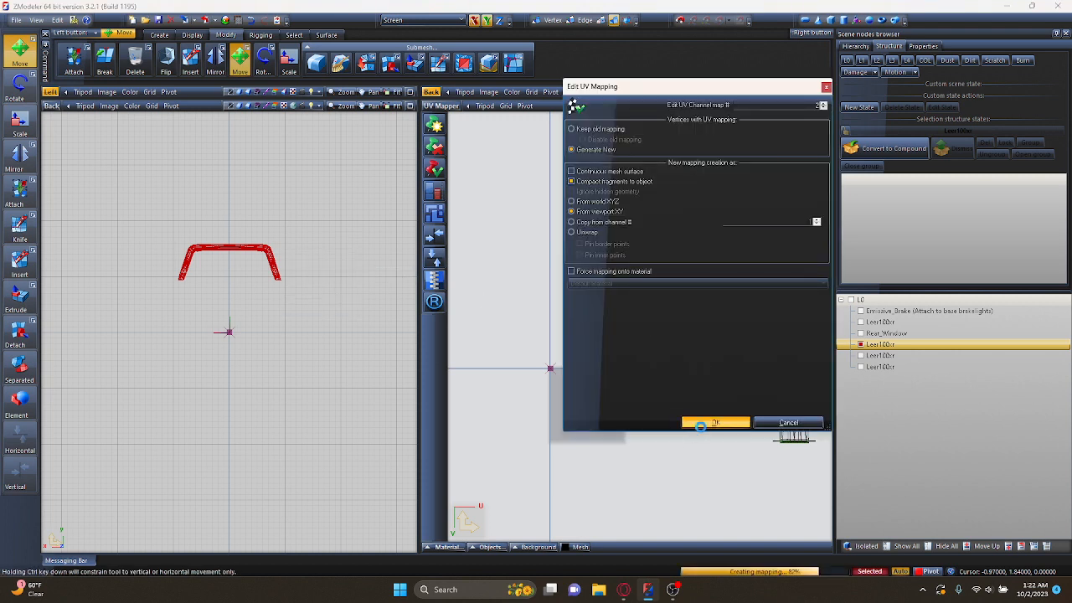
- Move the rear piece's UVs below and to the right of the texture square and turn off selected mode
{"action": "left_click_drag", "start_coordinate": [514, 365], "coordinate": [591, 296]}
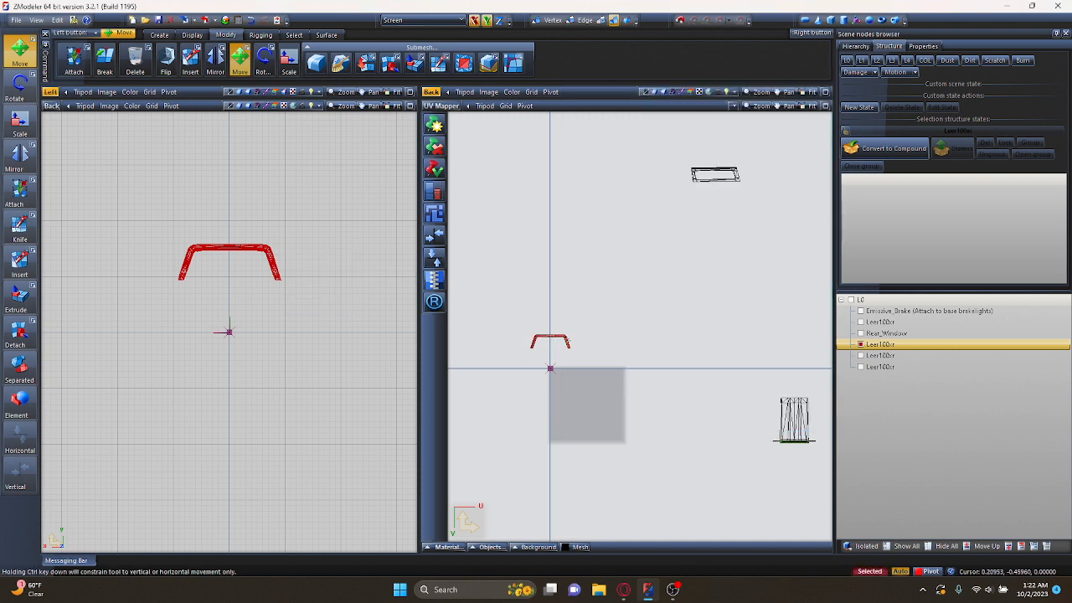
{"action": "left_click_drag", "start_coordinate": [565, 339], "coordinate": [753, 485]}
{"action": "key", "text": "space"}
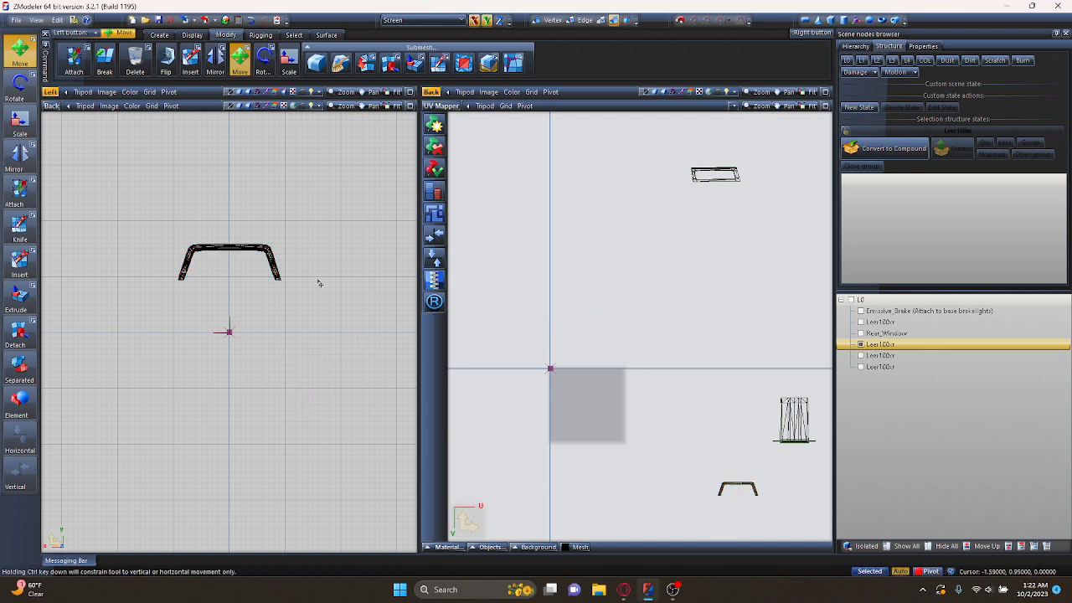
- Change the Back view to Right, hide the rear piece and show only the second Leer100xr side wall
{"action": "left_click", "coordinate": [52, 106]}
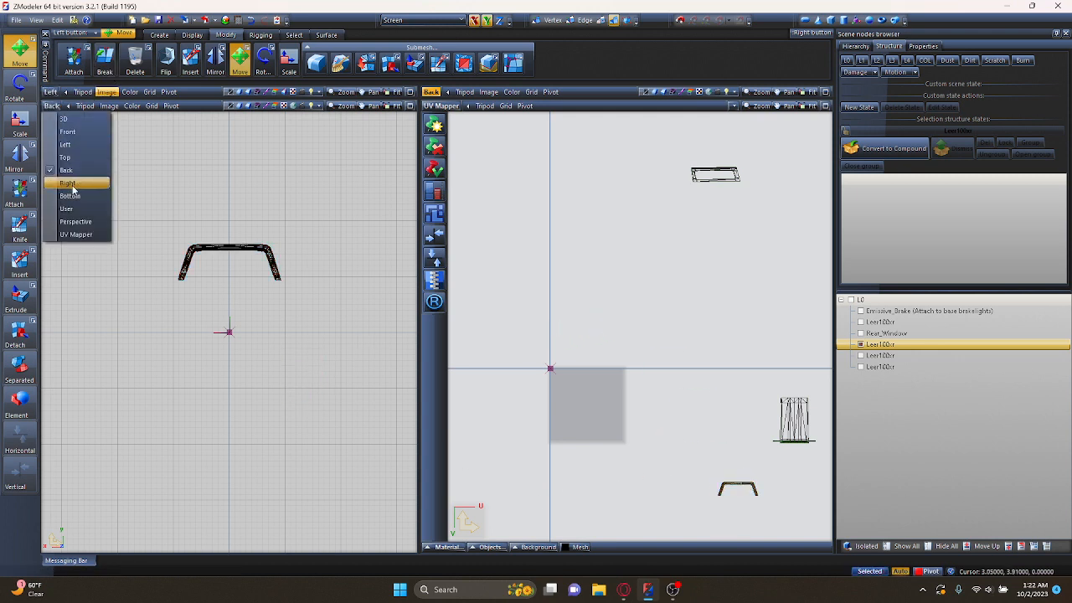
{"action": "left_click", "coordinate": [67, 183]}
{"action": "left_click", "coordinate": [860, 344]}
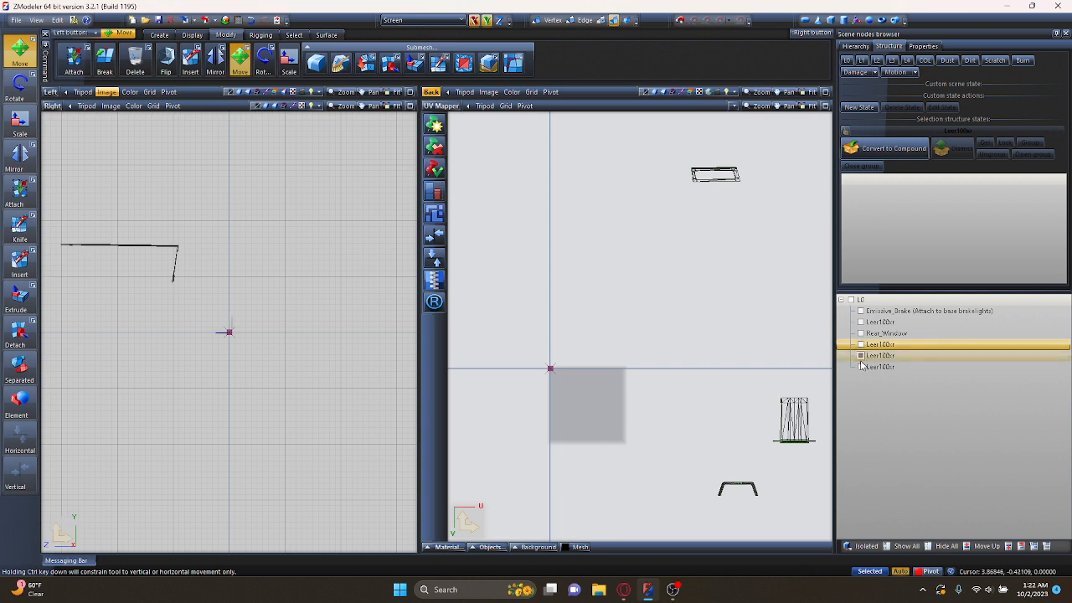
{"action": "left_click", "coordinate": [861, 356]}
{"action": "left_click", "coordinate": [861, 367]}
{"action": "scroll", "coordinate": [199, 222], "scroll_direction": "down", "scroll_amount": 3}
{"action": "scroll", "coordinate": [94, 255], "scroll_direction": "up", "scroll_amount": 3}
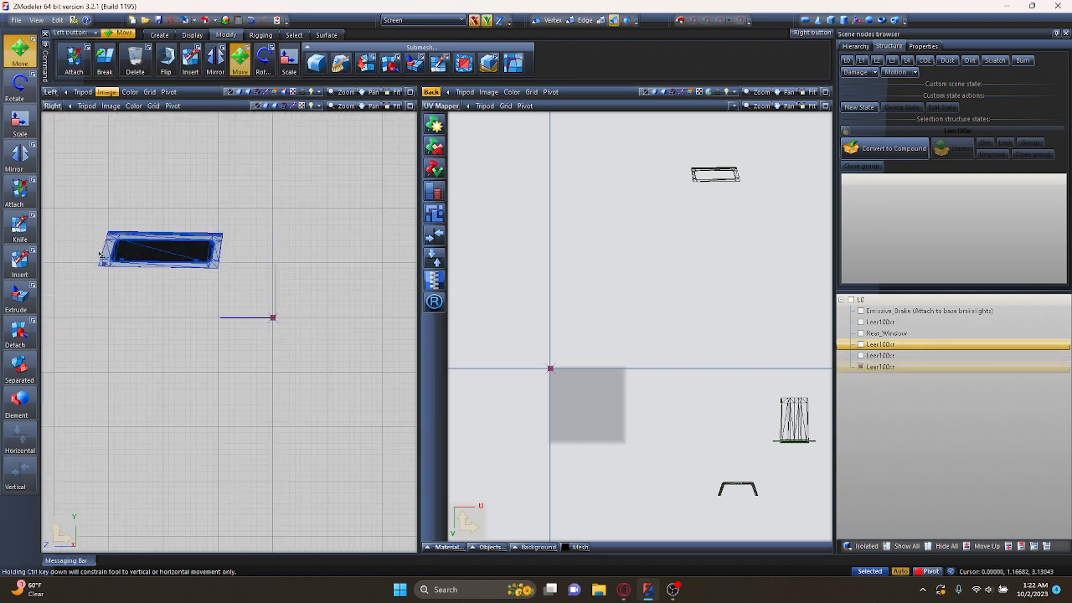
- Select the entire second side wall and generate new UV mapping for it from viewport XY in the Right view
{"action": "left_click_drag", "start_coordinate": [67, 208], "coordinate": [253, 308]}
{"action": "right_click", "coordinate": [228, 320]}
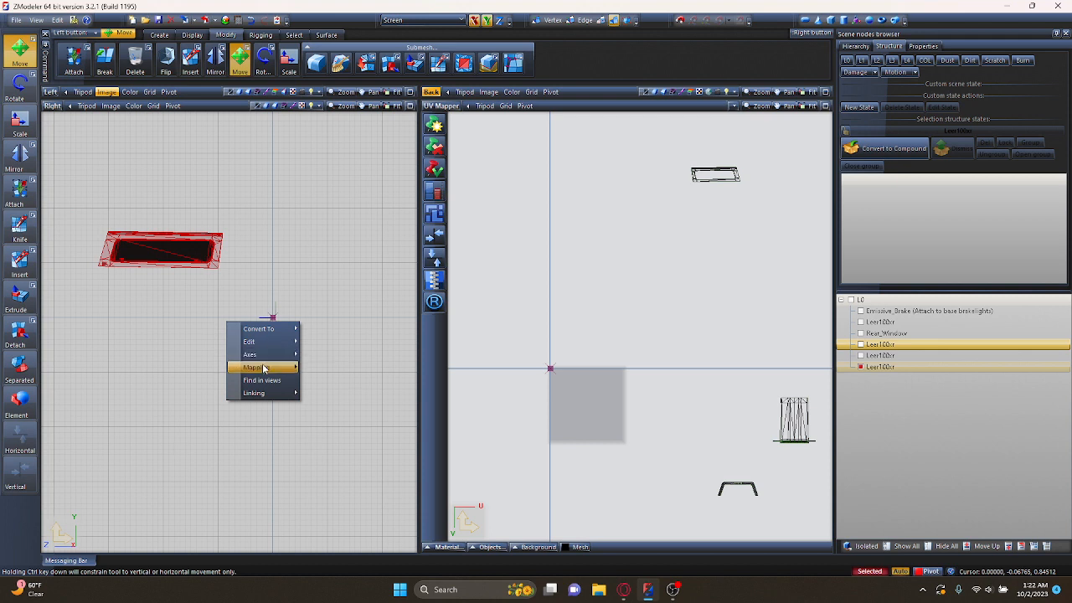
{"action": "mouse_move", "coordinate": [265, 368]}
{"action": "left_click", "coordinate": [323, 369]}
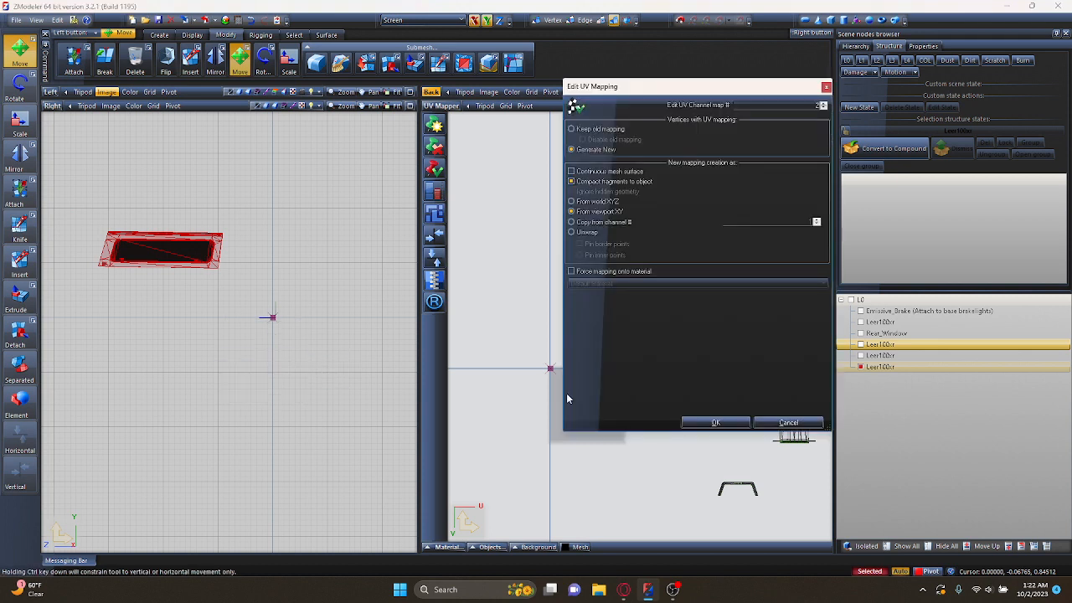
{"action": "left_click", "coordinate": [712, 422]}
- Move the second side wall's UVs above and to the right of the texture square, and maximize the UV Mapper view
{"action": "left_click_drag", "start_coordinate": [478, 309], "coordinate": [584, 374]}
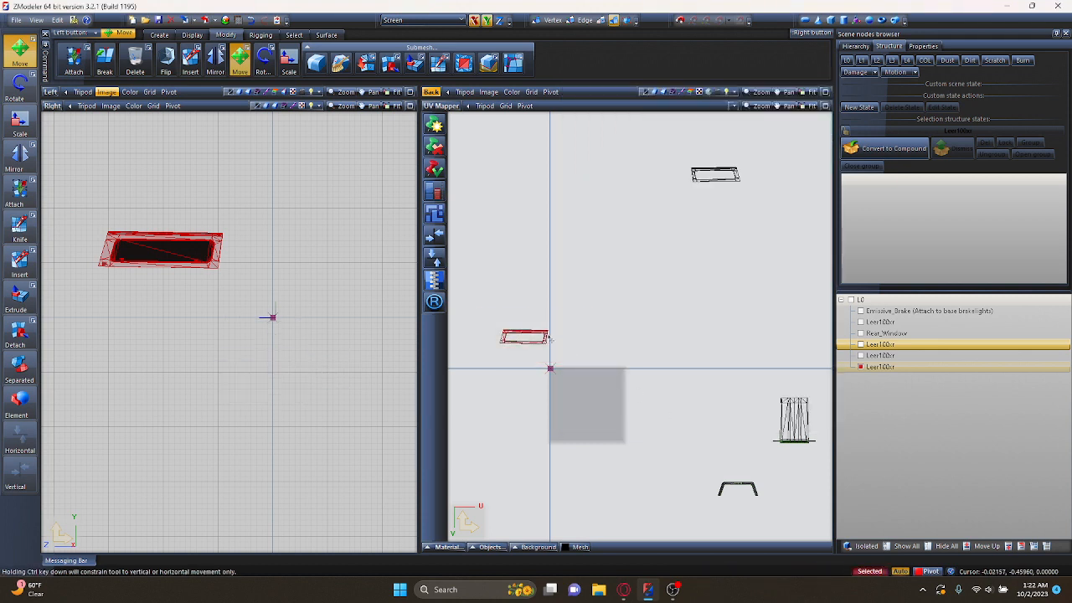
{"action": "left_click_drag", "start_coordinate": [555, 333], "coordinate": [680, 298]}
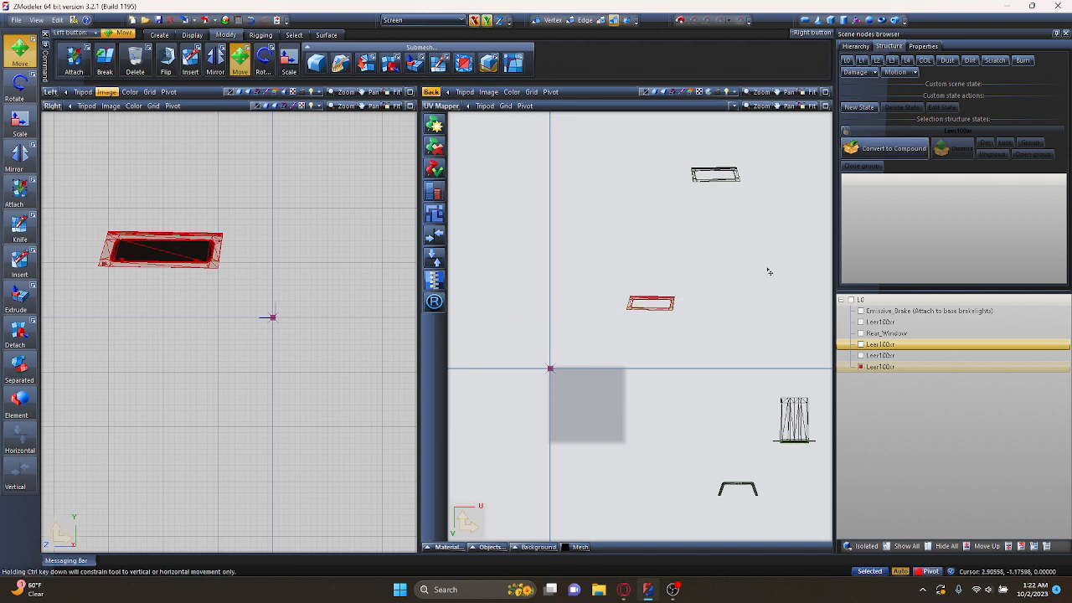
{"action": "left_click", "coordinate": [828, 107]}
{"action": "scroll", "coordinate": [531, 206], "scroll_direction": "up", "scroll_amount": 5}
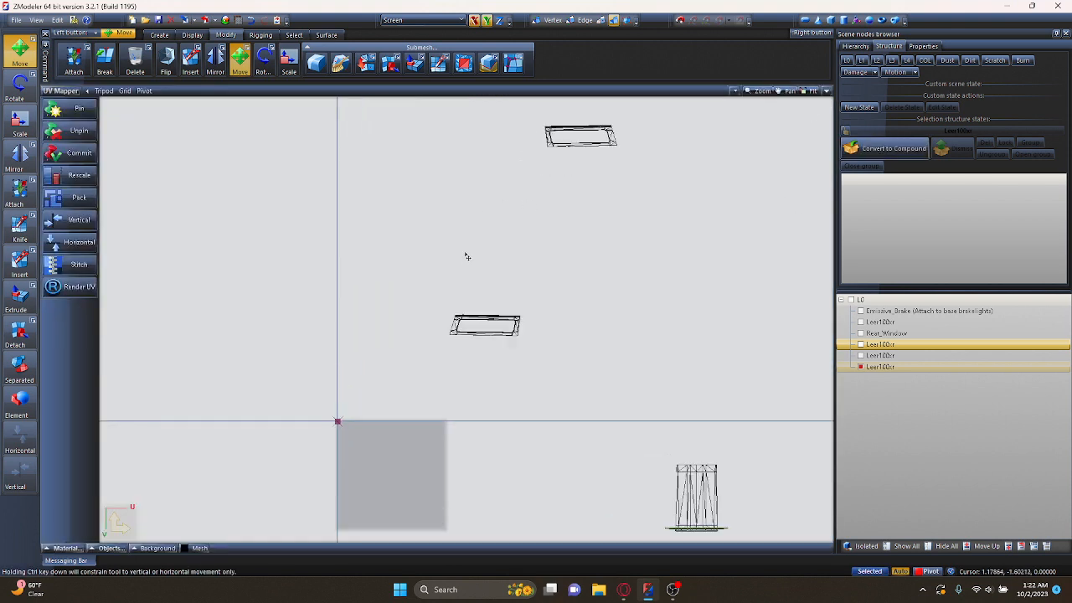
- Select all of the second side wall's UVs and move them up to just below the first side wall's UVs
{"action": "mouse_move", "coordinate": [499, 316]}
{"action": "left_mouse_down"}
{"action": "mouse_move", "coordinate": [513, 297]}
{"action": "mouse_move", "coordinate": [509, 305]}
{"action": "left_mouse_up"}
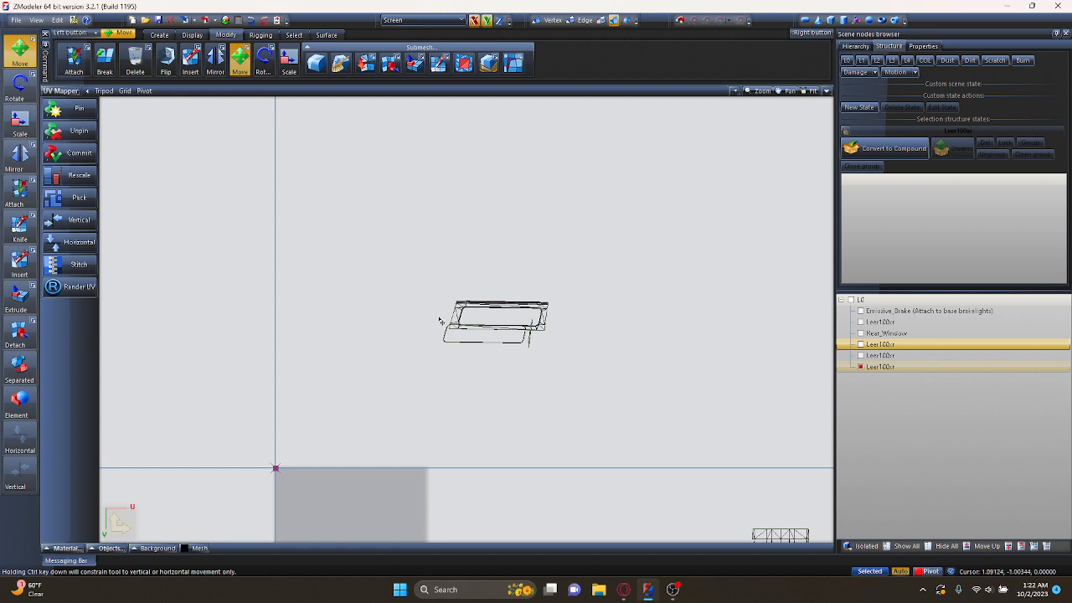
{"action": "left_click_drag", "start_coordinate": [440, 320], "coordinate": [437, 318]}
{"action": "left_click_drag", "start_coordinate": [408, 365], "coordinate": [561, 293]}
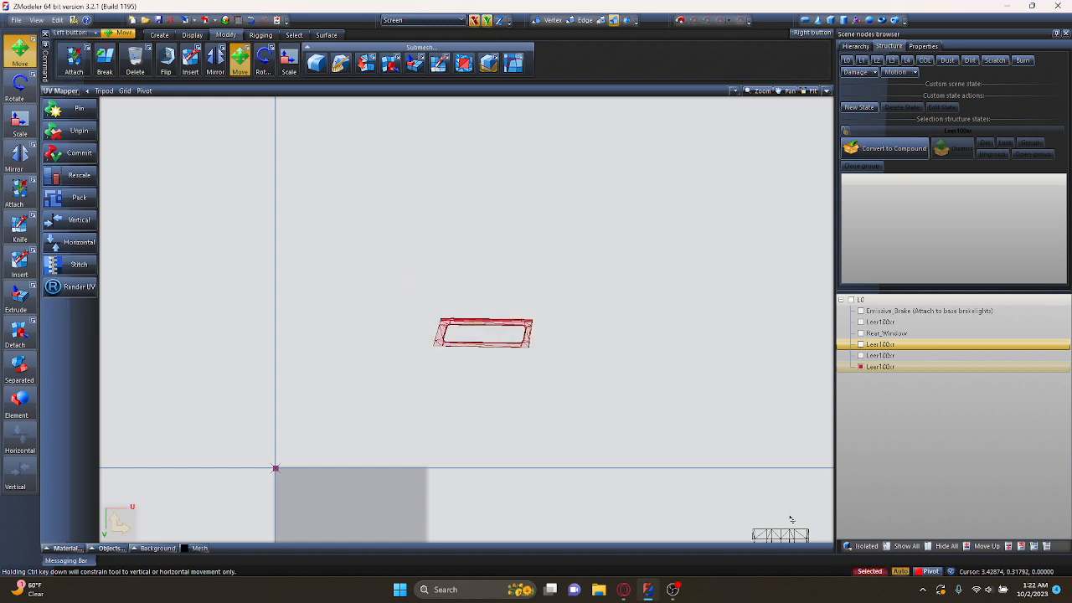
{"action": "left_click_drag", "start_coordinate": [522, 419], "coordinate": [595, 246]}
- Move the second side wall's UVs onto the first side wall's UVs, lining up their window openings
{"action": "scroll", "coordinate": [553, 360], "scroll_direction": "down", "scroll_amount": 3}
{"action": "scroll", "coordinate": [527, 313], "scroll_direction": "up", "scroll_amount": 3}
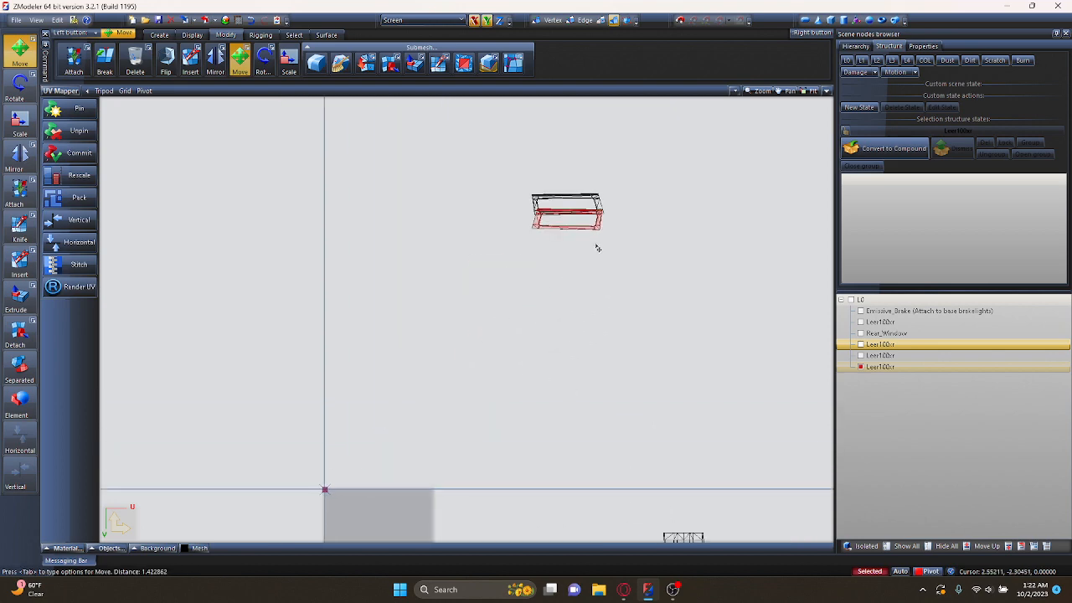
{"action": "scroll", "coordinate": [557, 175], "scroll_direction": "up", "scroll_amount": 4}
{"action": "scroll", "coordinate": [591, 277], "scroll_direction": "up", "scroll_amount": 5}
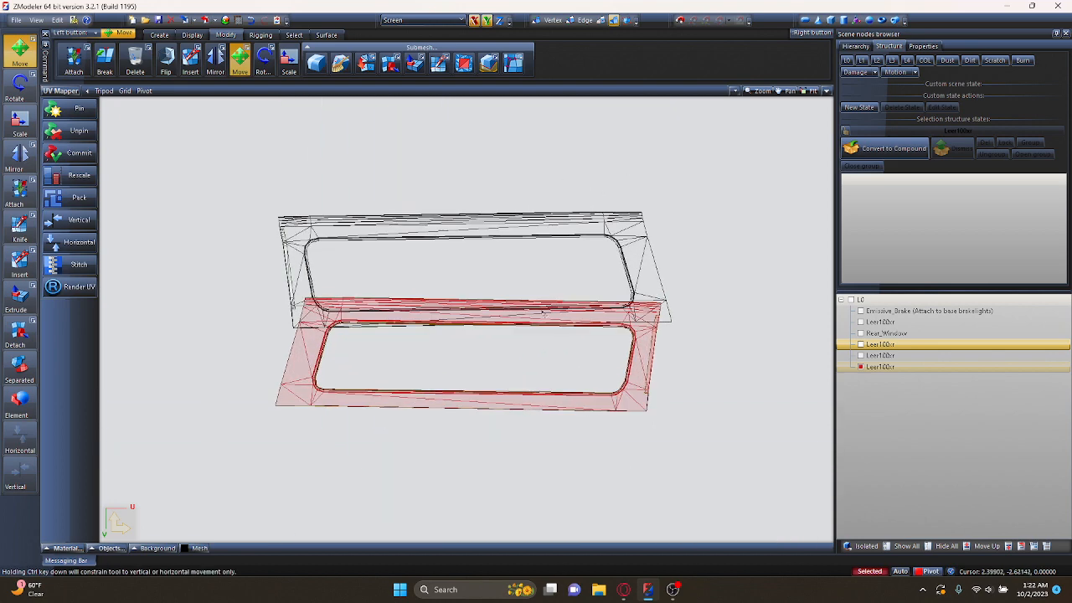
{"action": "left_click_drag", "start_coordinate": [486, 440], "coordinate": [470, 379]}
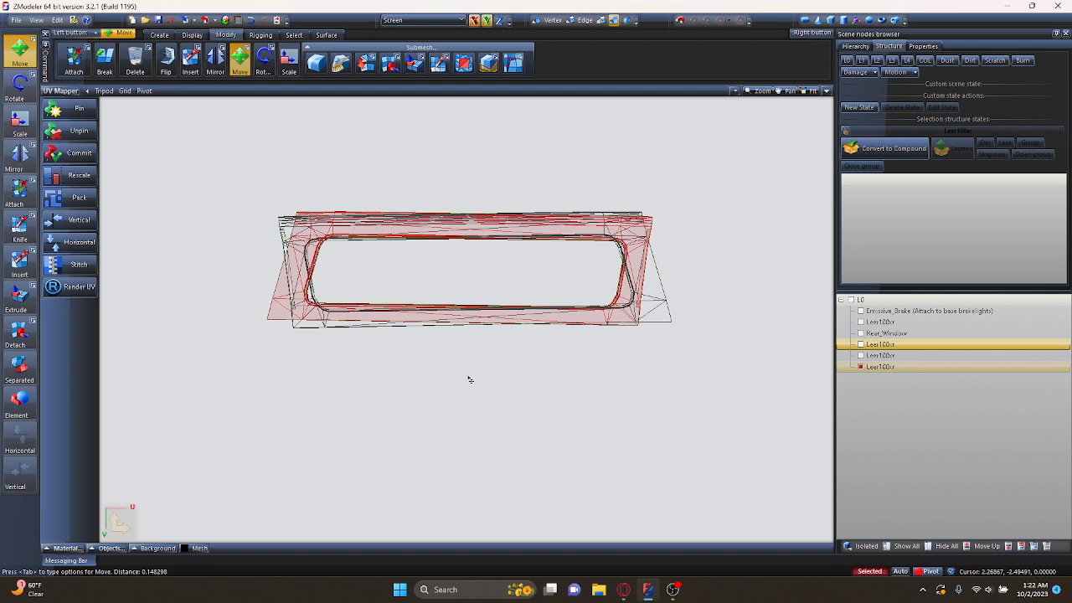
- Move the second side wall's UVs off the first side wall's UVs to just above them, and scale them up slightly
{"action": "left_click_drag", "start_coordinate": [470, 379], "coordinate": [491, 478]}
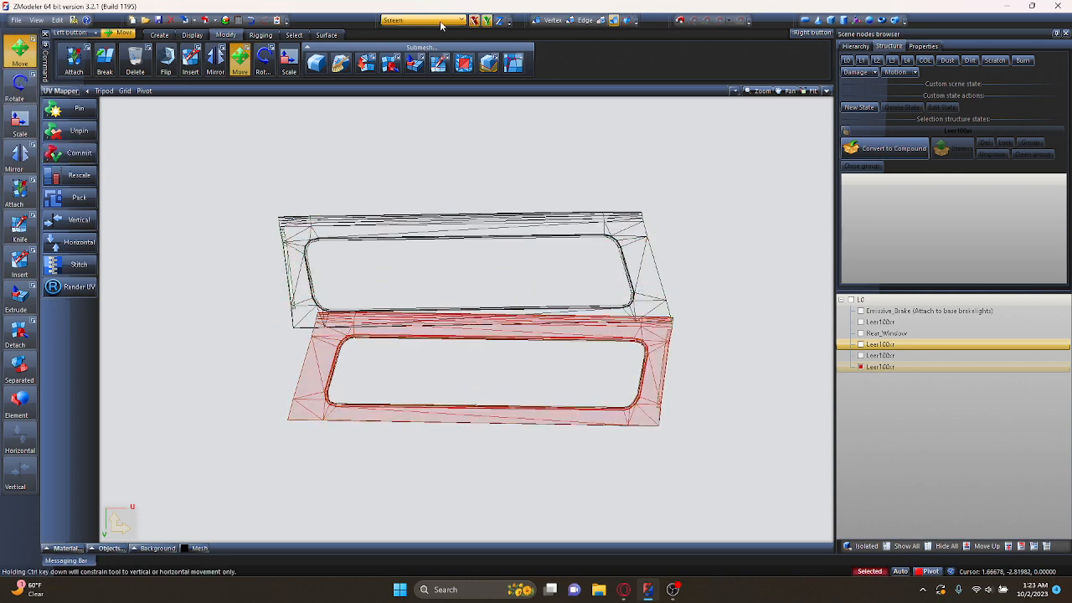
{"action": "left_click", "coordinate": [474, 19]}
{"action": "left_click_drag", "start_coordinate": [310, 431], "coordinate": [291, 203]}
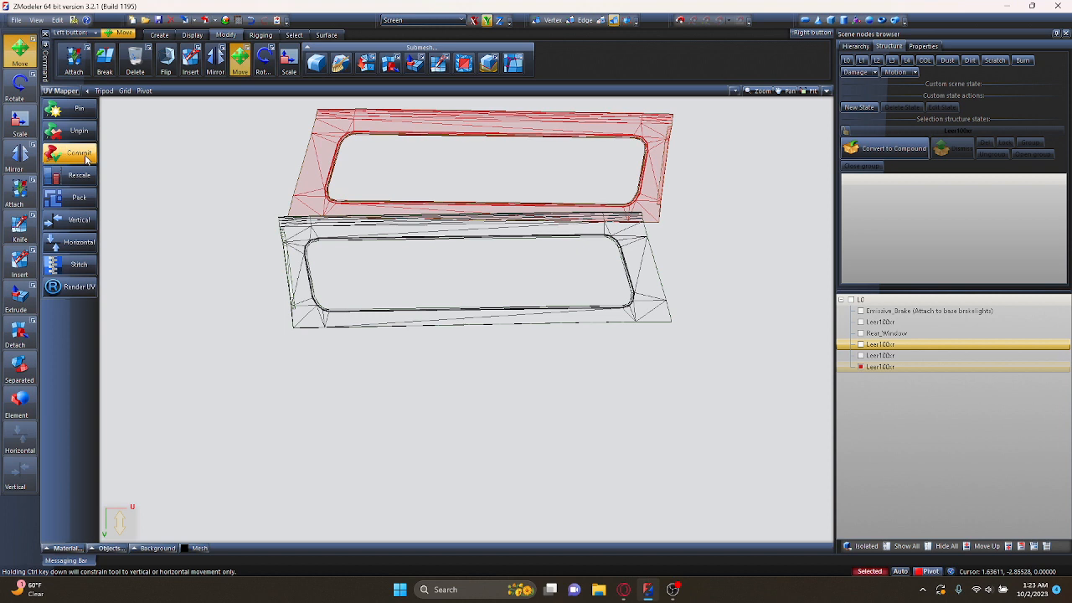
{"action": "left_click", "coordinate": [19, 124]}
{"action": "left_click_drag", "start_coordinate": [340, 157], "coordinate": [313, 143]}
- Shift the second side wall's UVs slightly left along U only, then move them straight down to just below the first side wall's UVs
{"action": "left_click", "coordinate": [19, 54]}
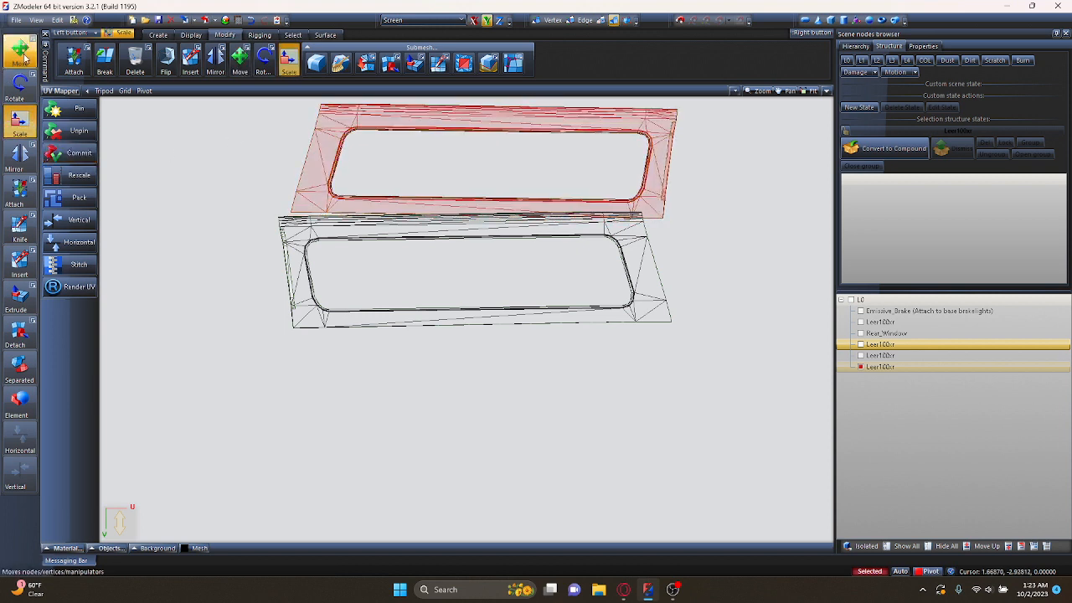
{"action": "left_click", "coordinate": [486, 20]}
{"action": "left_click_drag", "start_coordinate": [304, 215], "coordinate": [289, 214]}
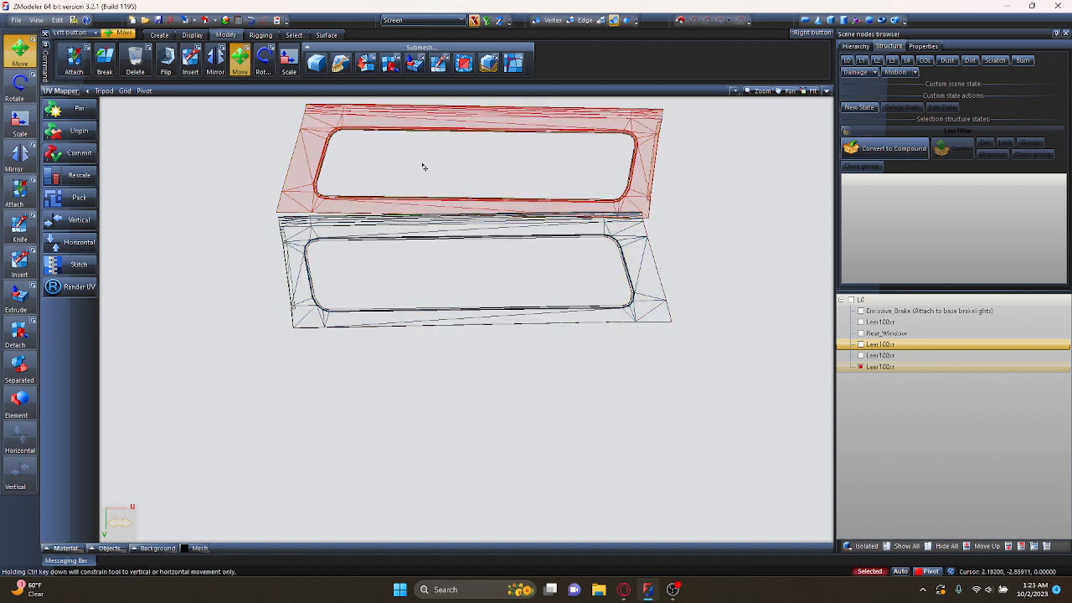
{"action": "left_click", "coordinate": [485, 20]}
{"action": "left_click_drag", "start_coordinate": [352, 117], "coordinate": [351, 364]}
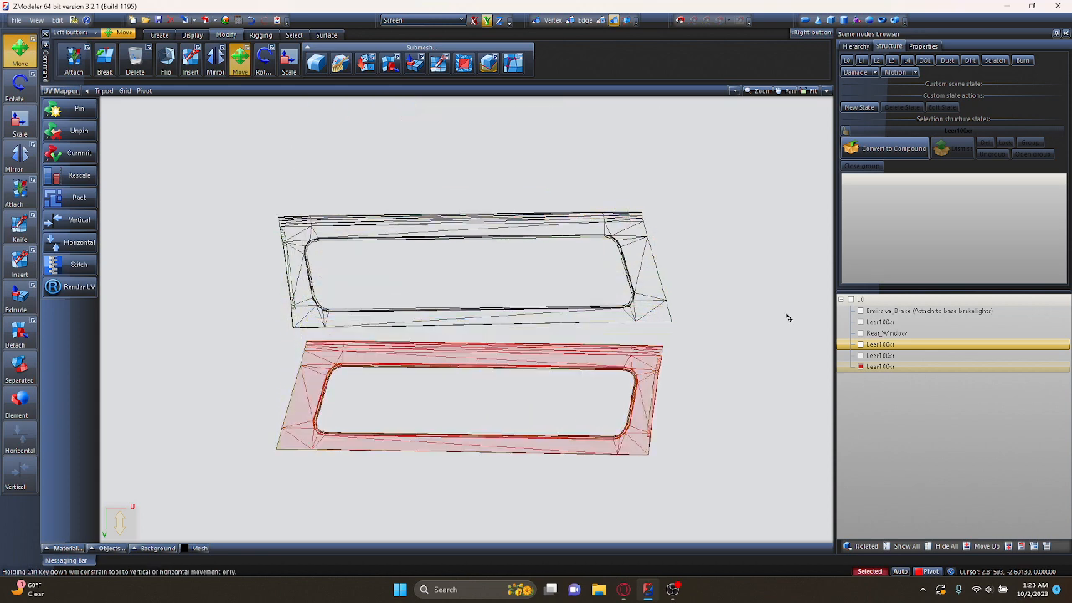
- Clear the selection and select the UVs of both side walls together
{"action": "key", "text": "space"}
{"action": "scroll", "coordinate": [657, 311], "scroll_direction": "down", "scroll_amount": 4}
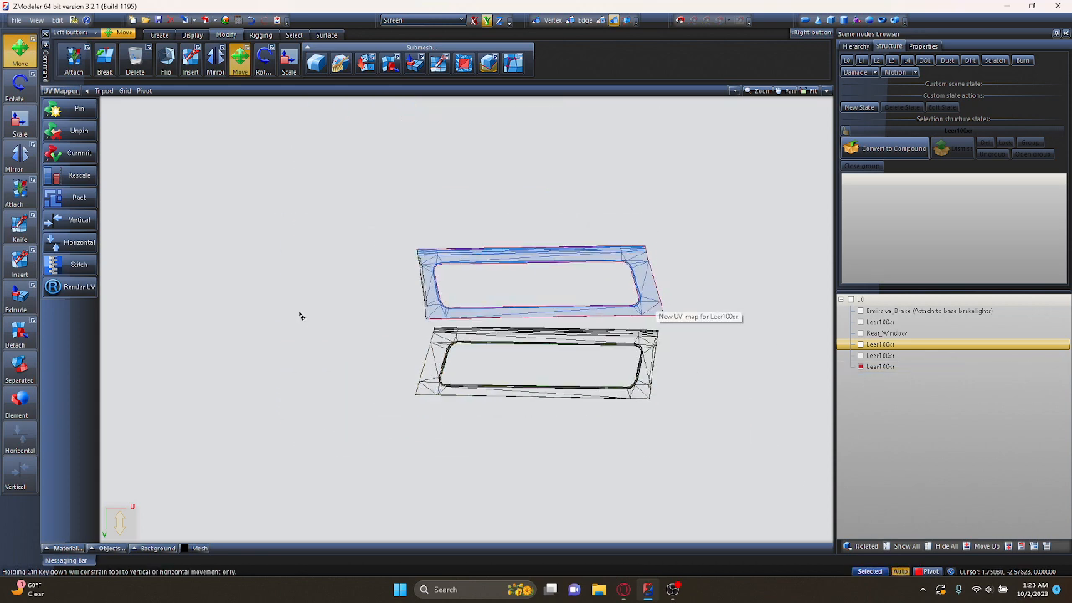
{"action": "scroll", "coordinate": [222, 287], "scroll_direction": "down", "scroll_amount": 3}
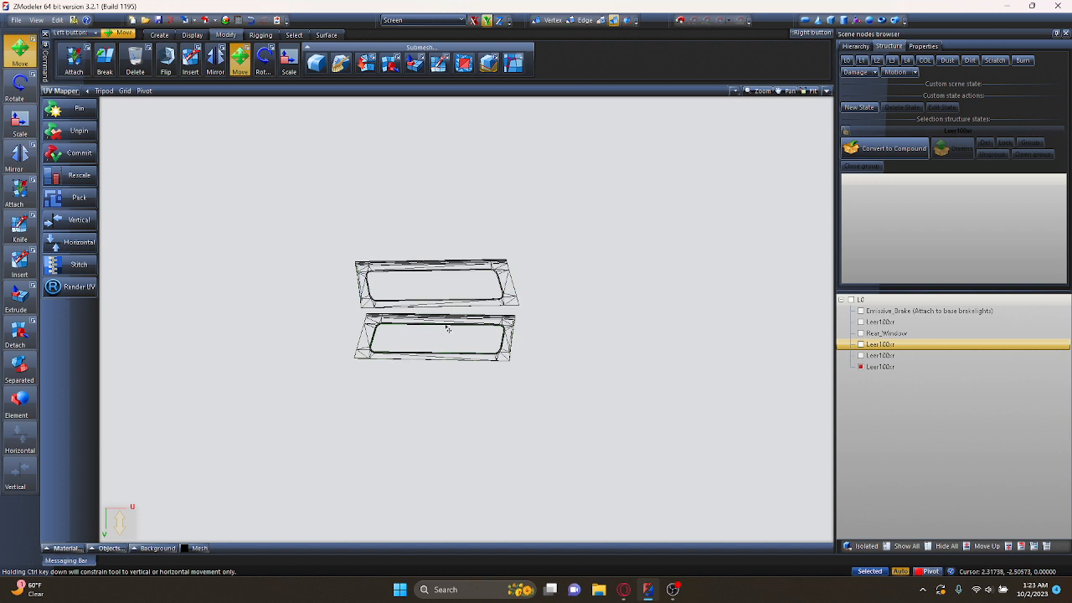
{"action": "left_click_drag", "start_coordinate": [296, 412], "coordinate": [562, 184]}
{"action": "scroll", "coordinate": [561, 185], "scroll_direction": "down", "scroll_amount": 3}
{"action": "scroll", "coordinate": [502, 343], "scroll_direction": "down", "scroll_amount": 3}
{"action": "scroll", "coordinate": [498, 285], "scroll_direction": "up", "scroll_amount": 3}
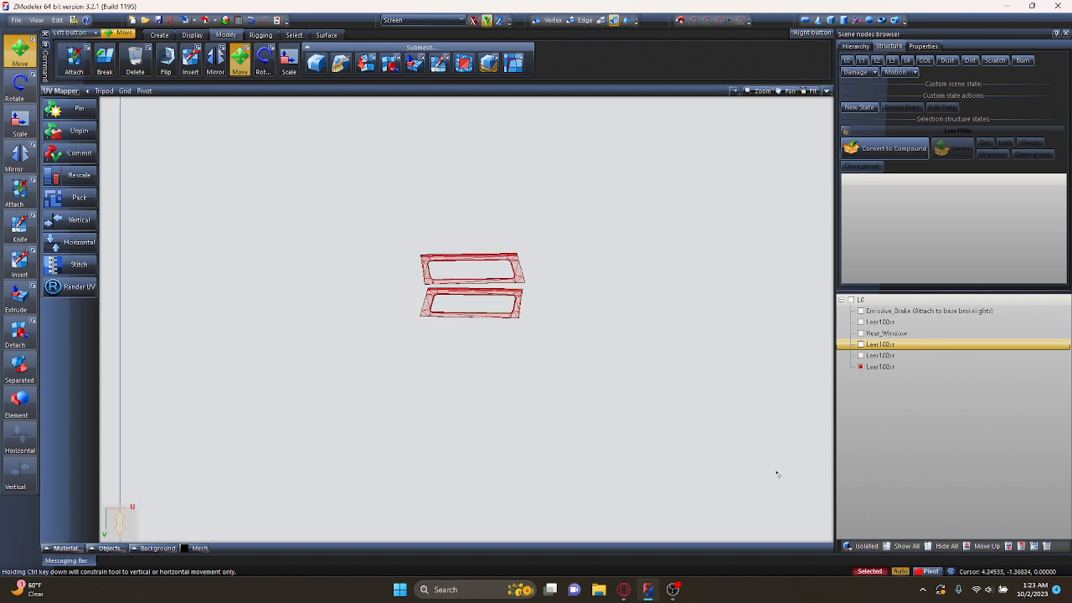
- Move both side walls' UVs down and left to the right edge of the texture square
{"action": "scroll", "coordinate": [553, 251], "scroll_direction": "down", "scroll_amount": 3}
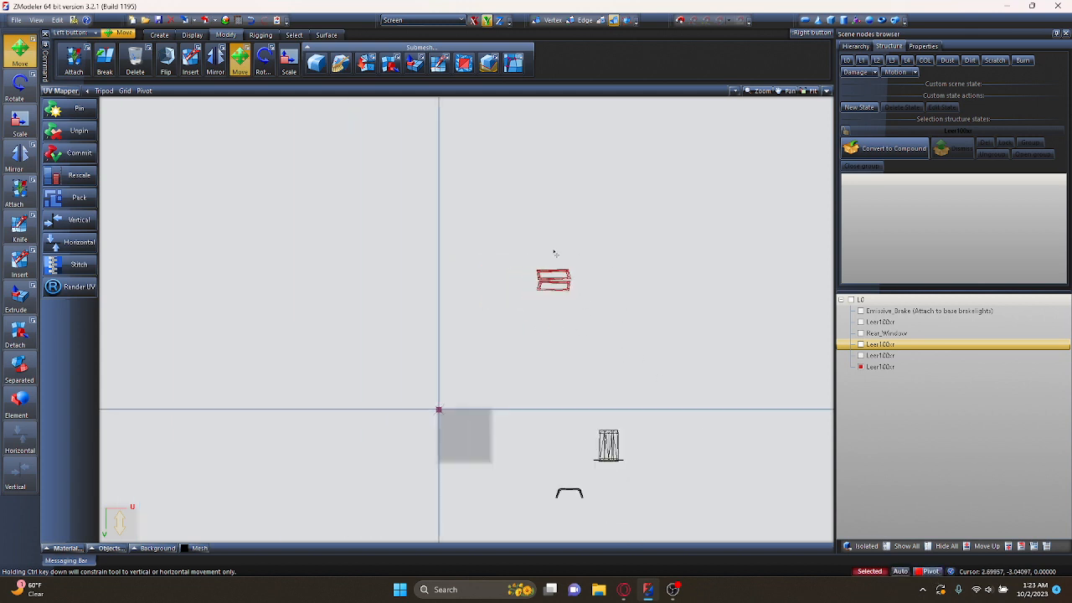
{"action": "scroll", "coordinate": [449, 447], "scroll_direction": "up", "scroll_amount": 4}
{"action": "scroll", "coordinate": [410, 367], "scroll_direction": "up", "scroll_amount": 1}
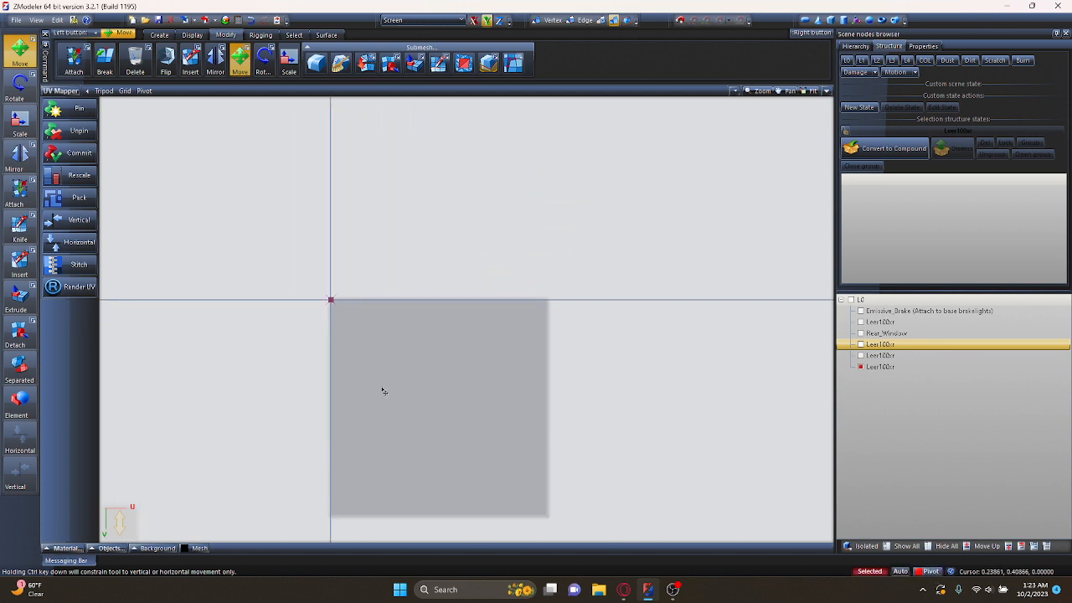
{"action": "scroll", "coordinate": [384, 358], "scroll_direction": "down", "scroll_amount": 2}
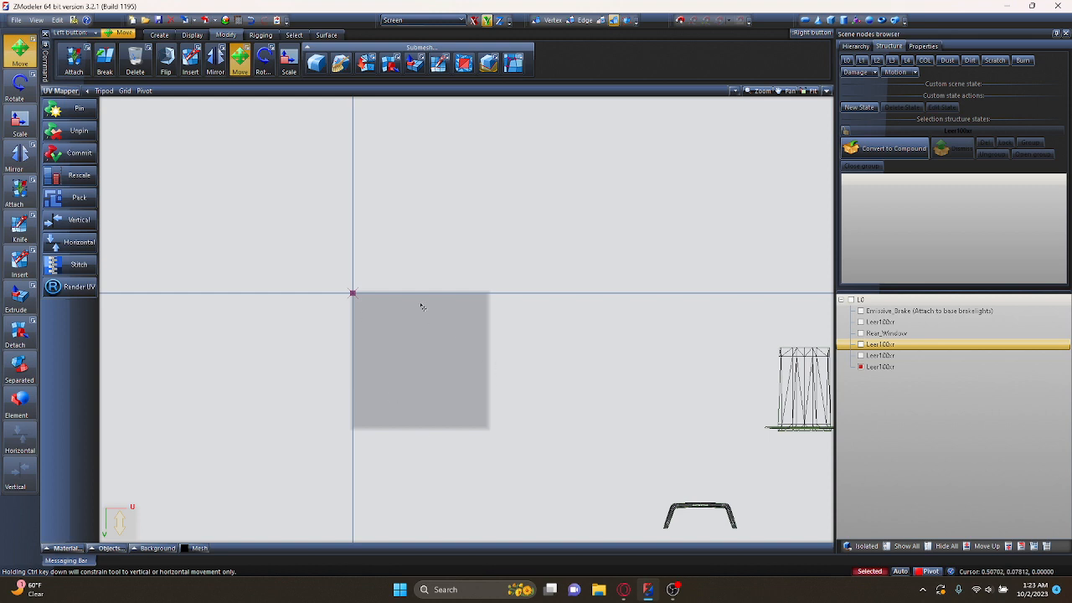
{"action": "scroll", "coordinate": [422, 306], "scroll_direction": "down", "scroll_amount": 3}
{"action": "scroll", "coordinate": [430, 278], "scroll_direction": "up", "scroll_amount": 1}
{"action": "scroll", "coordinate": [433, 349], "scroll_direction": "down", "scroll_amount": 1}
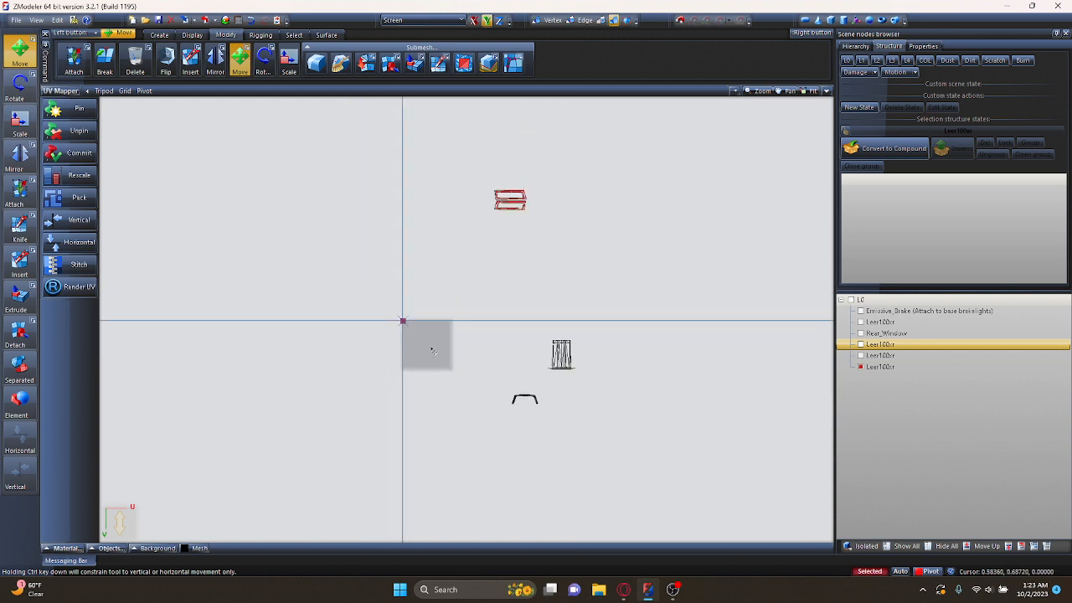
{"action": "scroll", "coordinate": [436, 258], "scroll_direction": "up", "scroll_amount": 1}
{"action": "scroll", "coordinate": [416, 349], "scroll_direction": "up", "scroll_amount": 2}
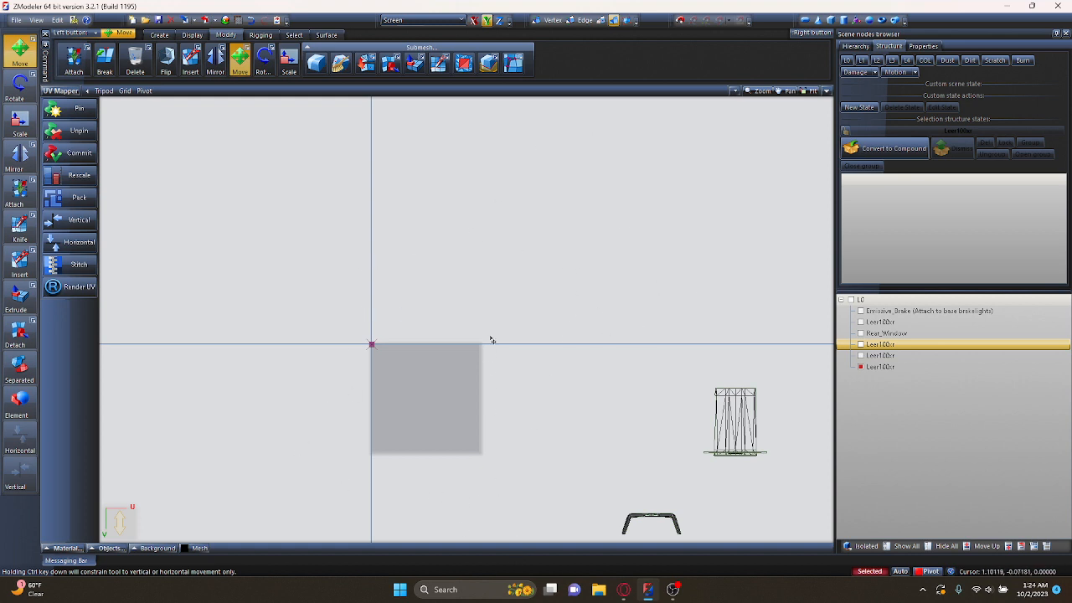
{"action": "scroll", "coordinate": [492, 340], "scroll_direction": "down", "scroll_amount": 1}
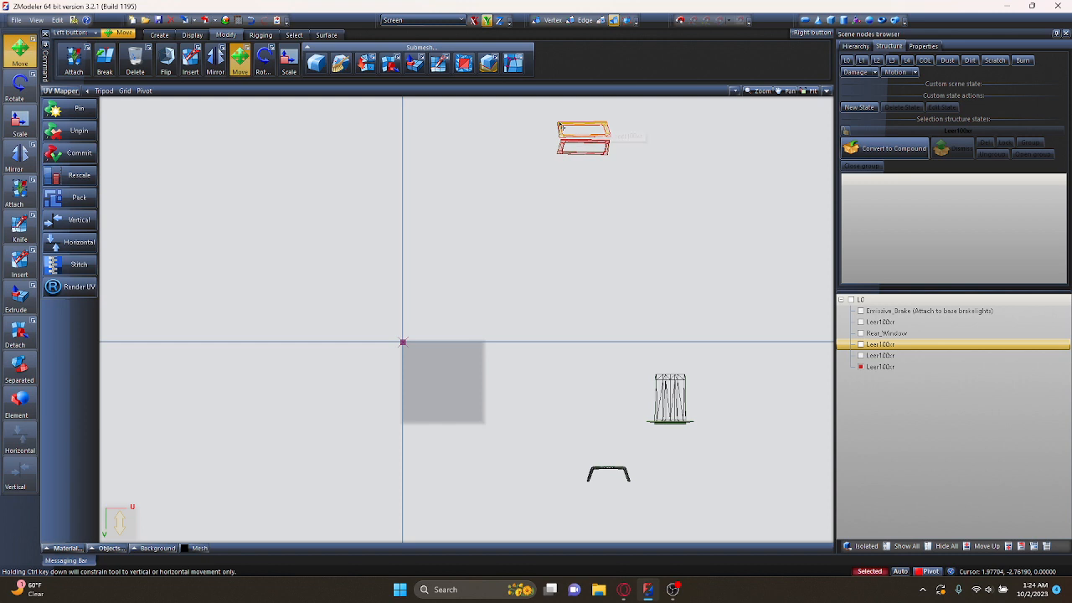
{"action": "left_click_drag", "start_coordinate": [561, 127], "coordinate": [461, 349]}
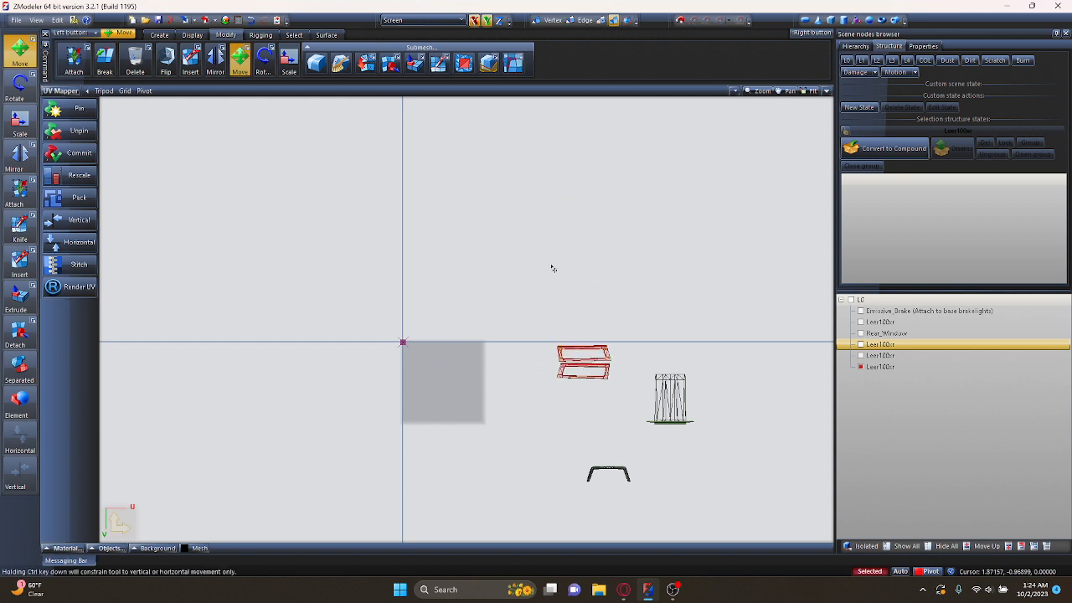
{"action": "left_click_drag", "start_coordinate": [561, 377], "coordinate": [480, 389]}
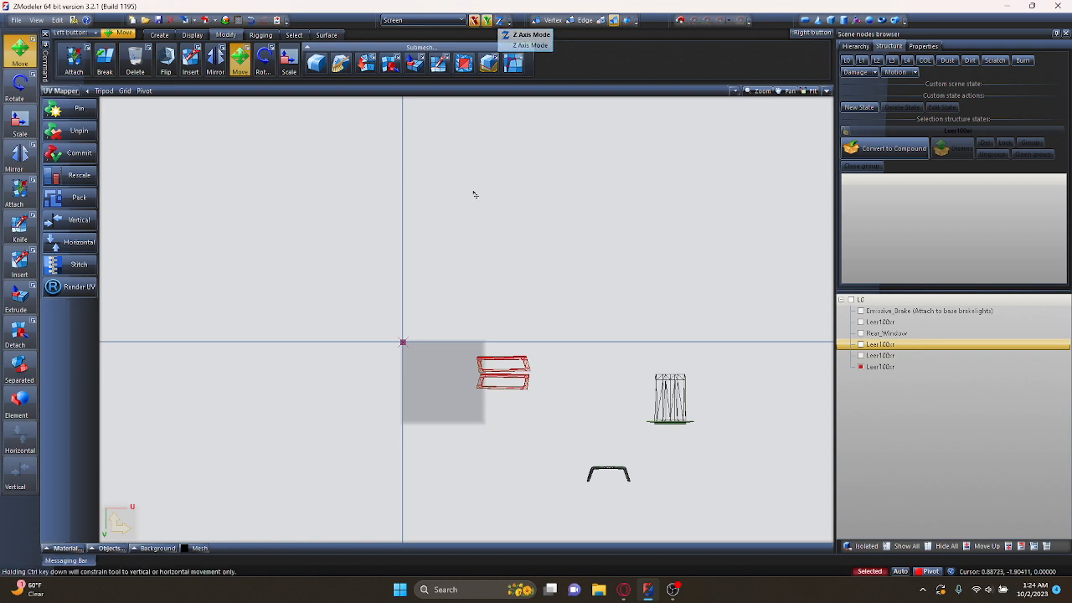
- Move both side walls' UVs fully inside the upper part of the texture square
{"action": "scroll", "coordinate": [454, 447], "scroll_direction": "up", "scroll_amount": 3}
{"action": "scroll", "coordinate": [498, 306], "scroll_direction": "up", "scroll_amount": 3}
{"action": "left_click", "coordinate": [554, 307]}
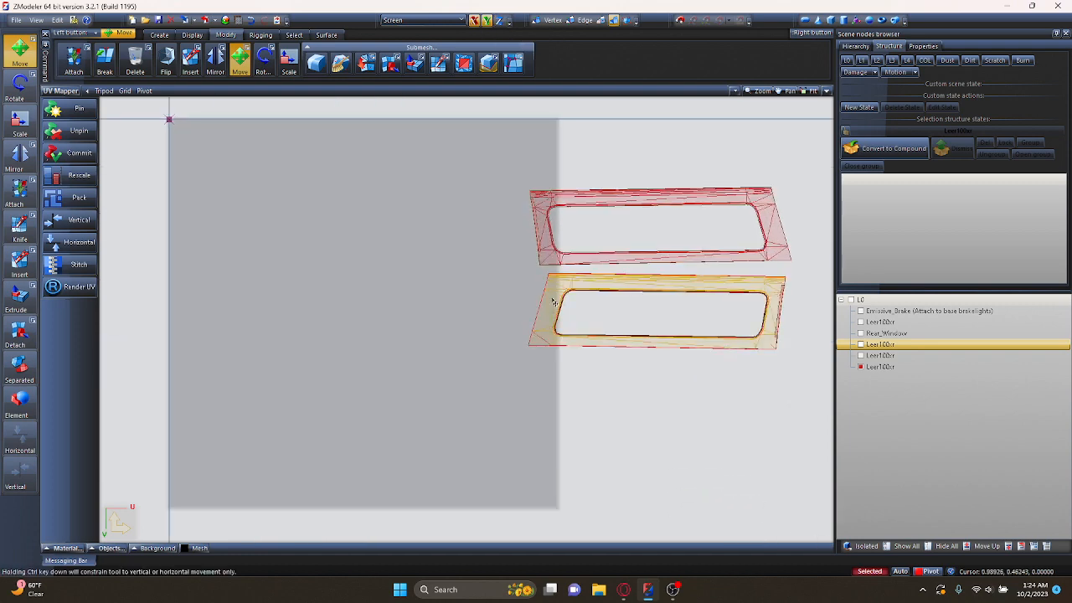
{"action": "left_click_drag", "start_coordinate": [554, 307], "coordinate": [268, 250]}
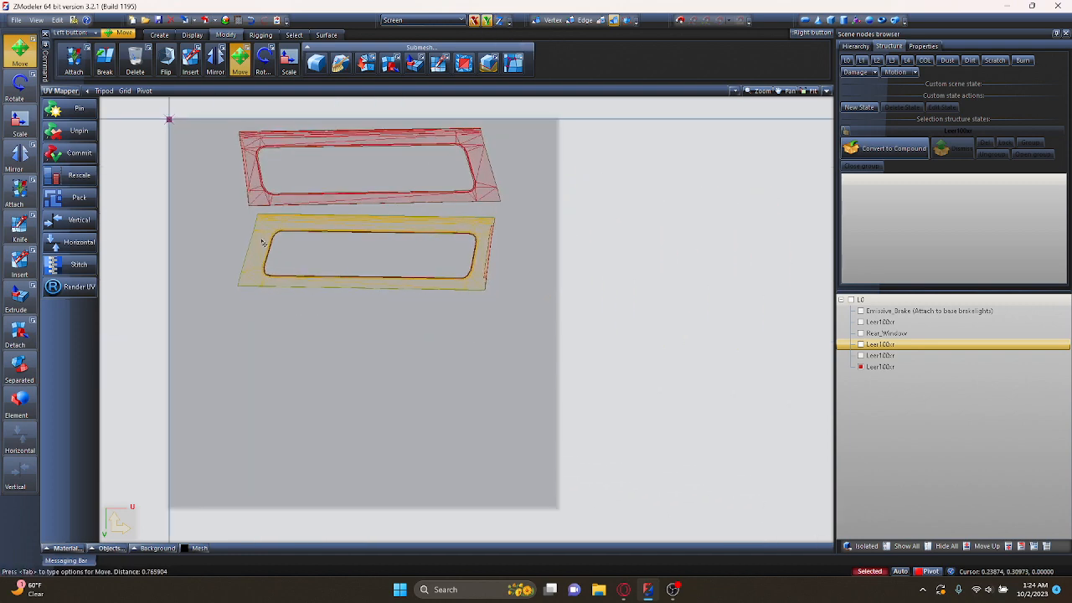
{"action": "scroll", "coordinate": [273, 235], "scroll_direction": "down", "scroll_amount": 2}
{"action": "scroll", "coordinate": [284, 250], "scroll_direction": "down", "scroll_amount": 3}
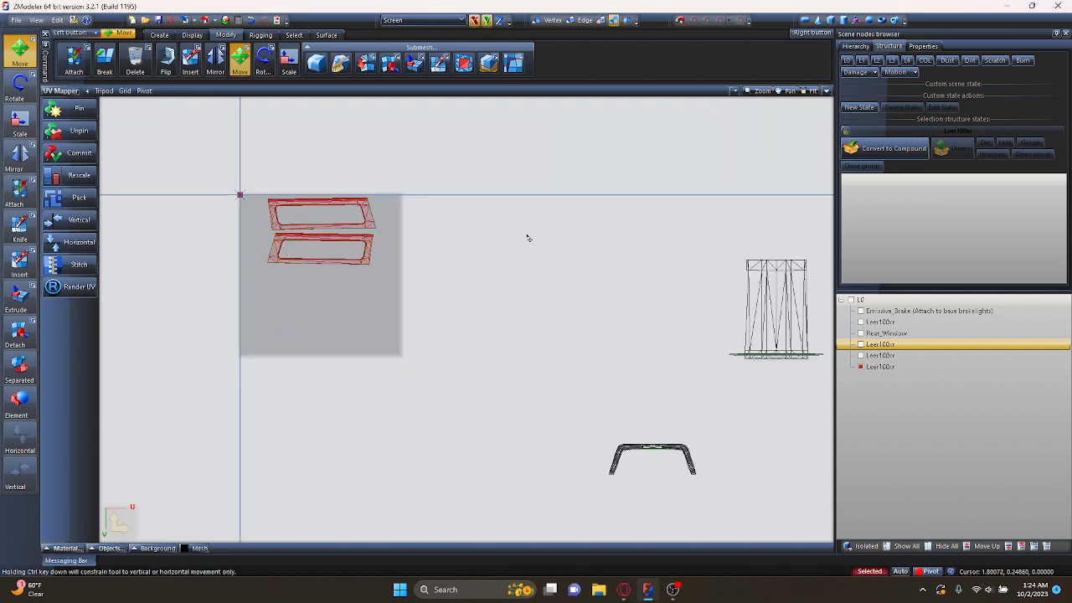
{"action": "left_click_drag", "start_coordinate": [526, 268], "coordinate": [533, 282]}
{"action": "key", "text": "ctrl+z"}
- Select only the arch-shaped piece's UVs and move them into the texture square just below the two side walls
{"action": "key", "text": "space"}
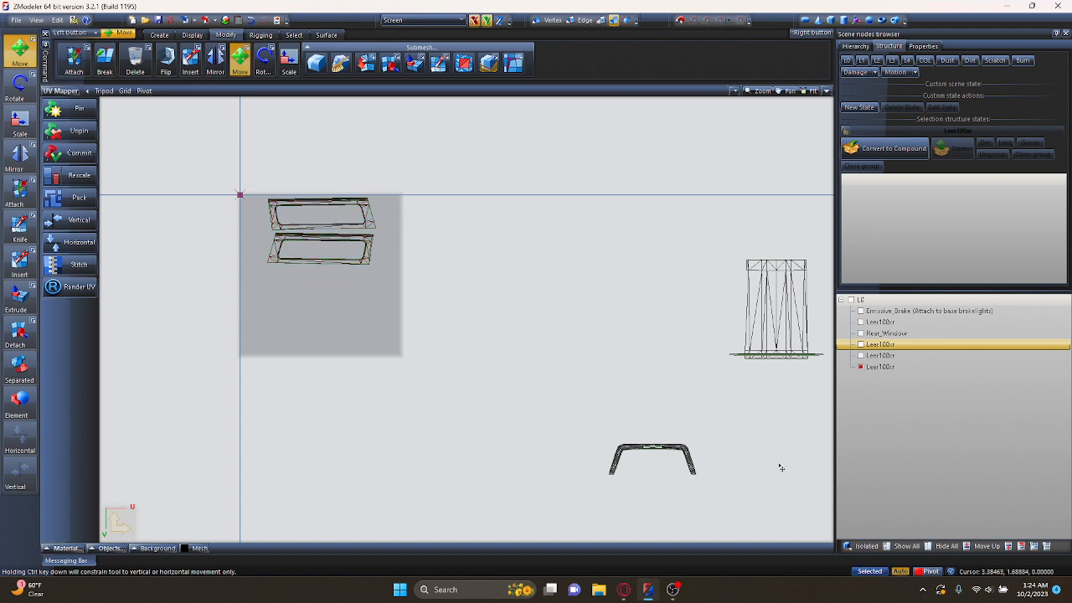
{"action": "scroll", "coordinate": [610, 321], "scroll_direction": "down", "scroll_amount": 2}
{"action": "scroll", "coordinate": [651, 378], "scroll_direction": "up", "scroll_amount": 2}
{"action": "right_click_drag", "start_coordinate": [559, 494], "coordinate": [666, 434]}
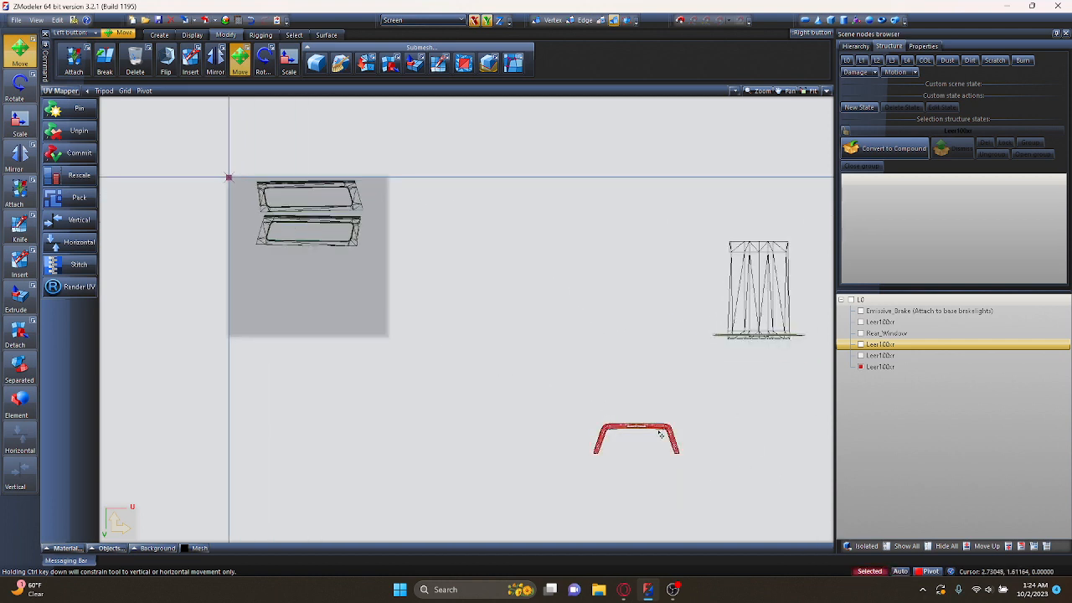
{"action": "left_click_drag", "start_coordinate": [660, 428], "coordinate": [329, 260]}
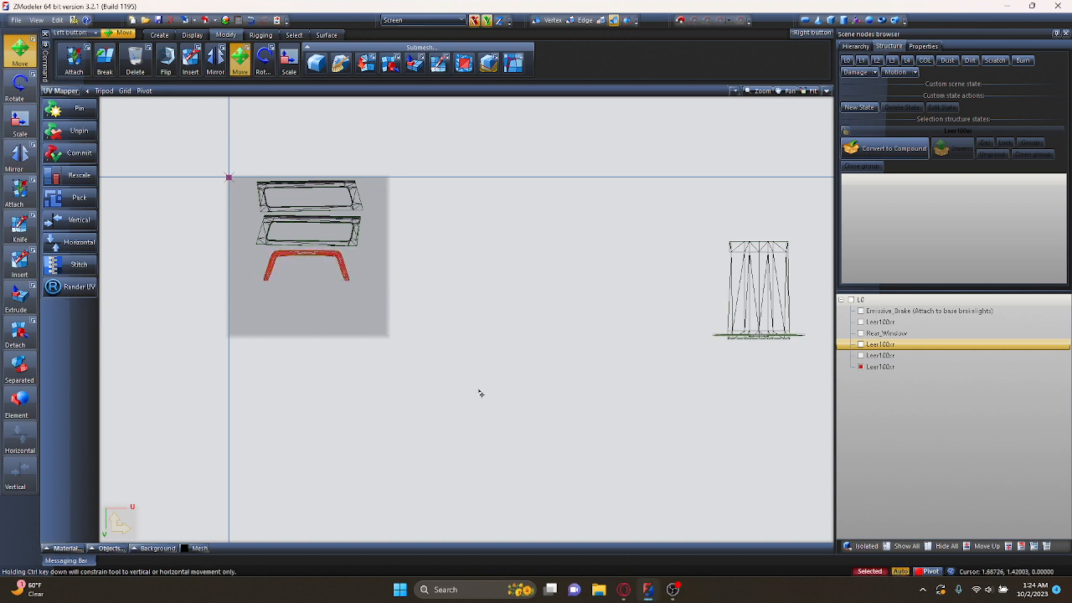
- Examine how the side walls and the arch-shaped piece fit in the texture square and where the rectangular panel lies
{"action": "right_click_drag", "start_coordinate": [430, 228], "coordinate": [492, 312]}
{"action": "scroll", "coordinate": [272, 235], "scroll_direction": "up", "scroll_amount": 8}
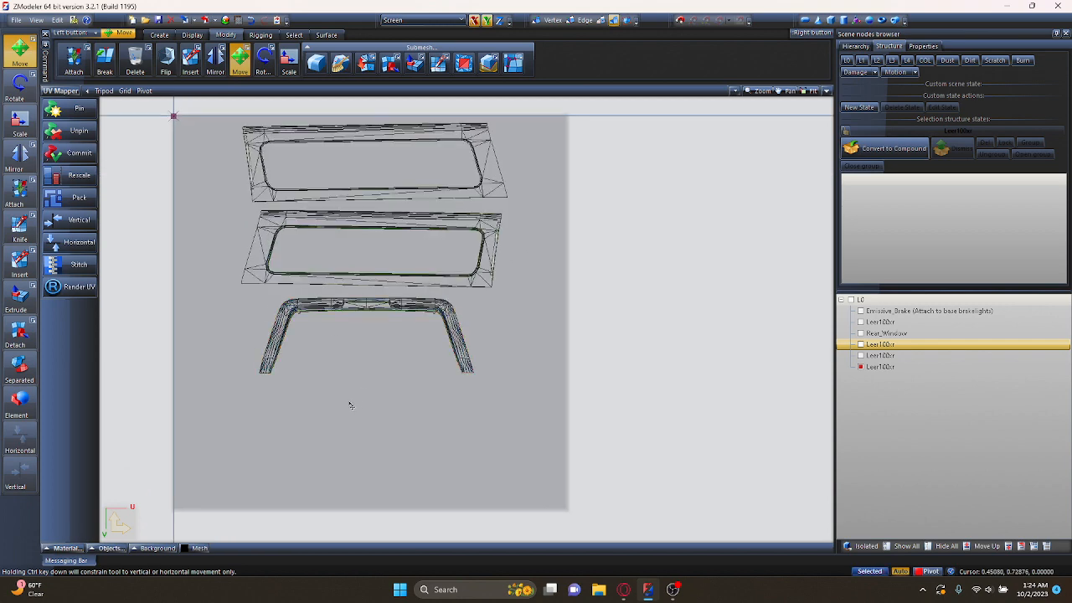
{"action": "scroll", "coordinate": [371, 209], "scroll_direction": "down", "scroll_amount": 8}
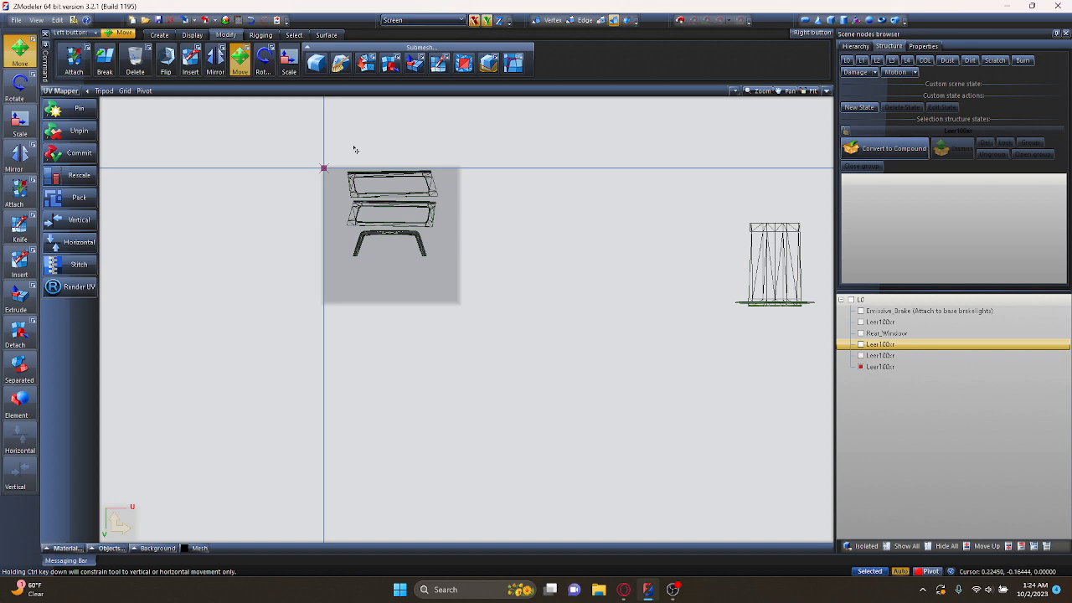
{"action": "scroll", "coordinate": [354, 149], "scroll_direction": "up", "scroll_amount": 8}
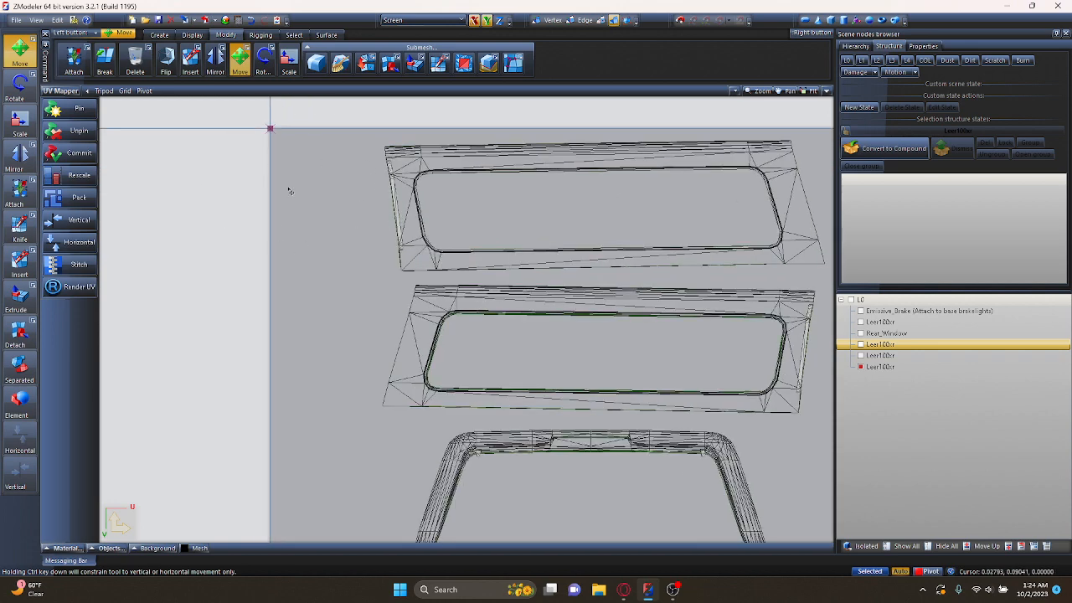
{"action": "scroll", "coordinate": [321, 170], "scroll_direction": "down", "scroll_amount": 5}
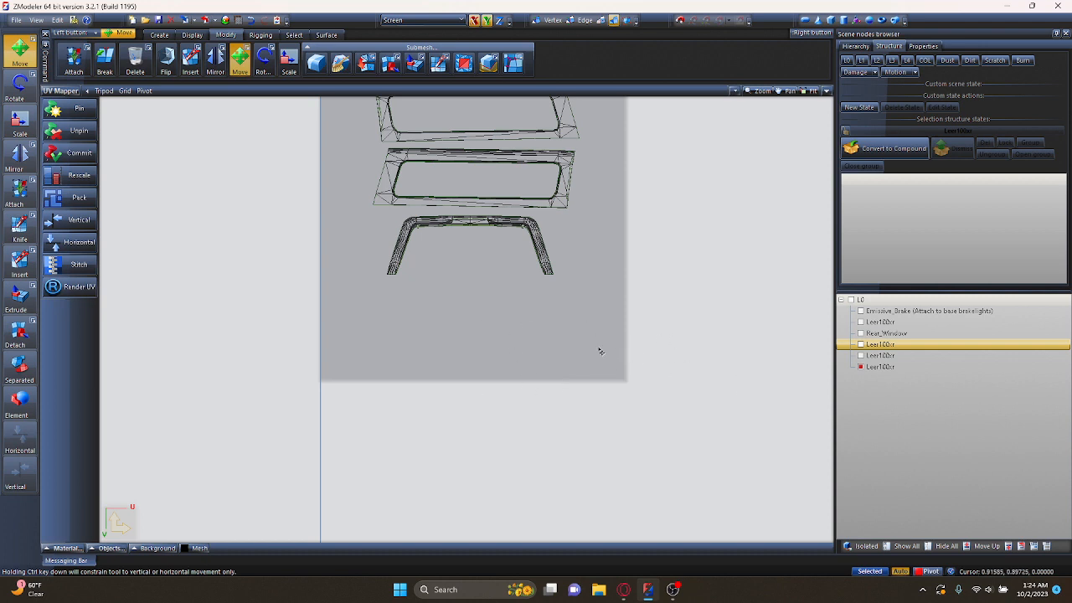
{"action": "scroll", "coordinate": [348, 316], "scroll_direction": "down", "scroll_amount": 6}
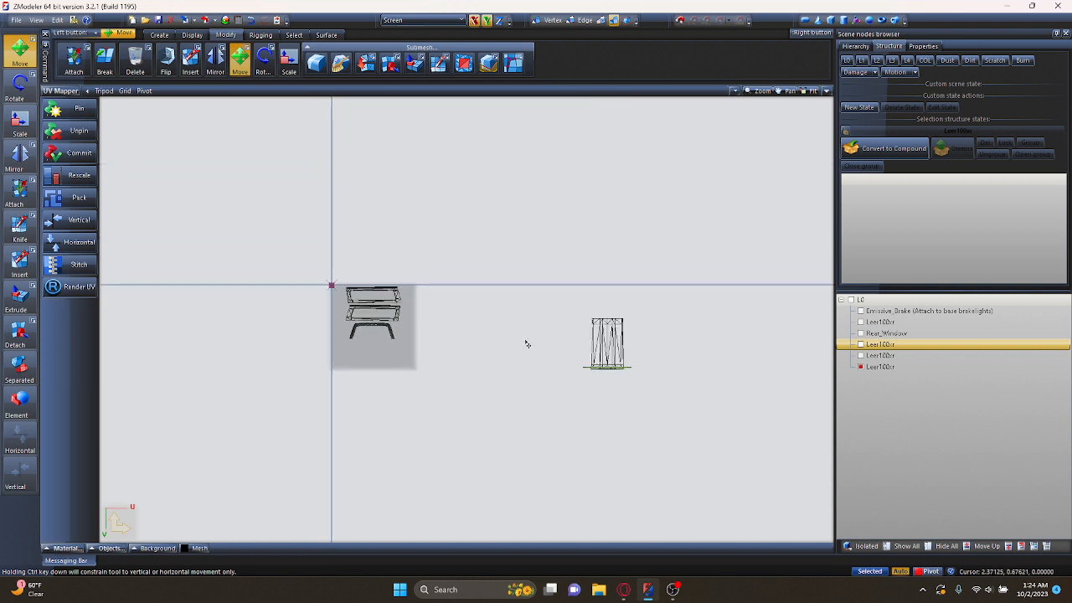
{"action": "scroll", "coordinate": [527, 343], "scroll_direction": "up", "scroll_amount": 2}
{"action": "scroll", "coordinate": [464, 508], "scroll_direction": "up", "scroll_amount": 1}
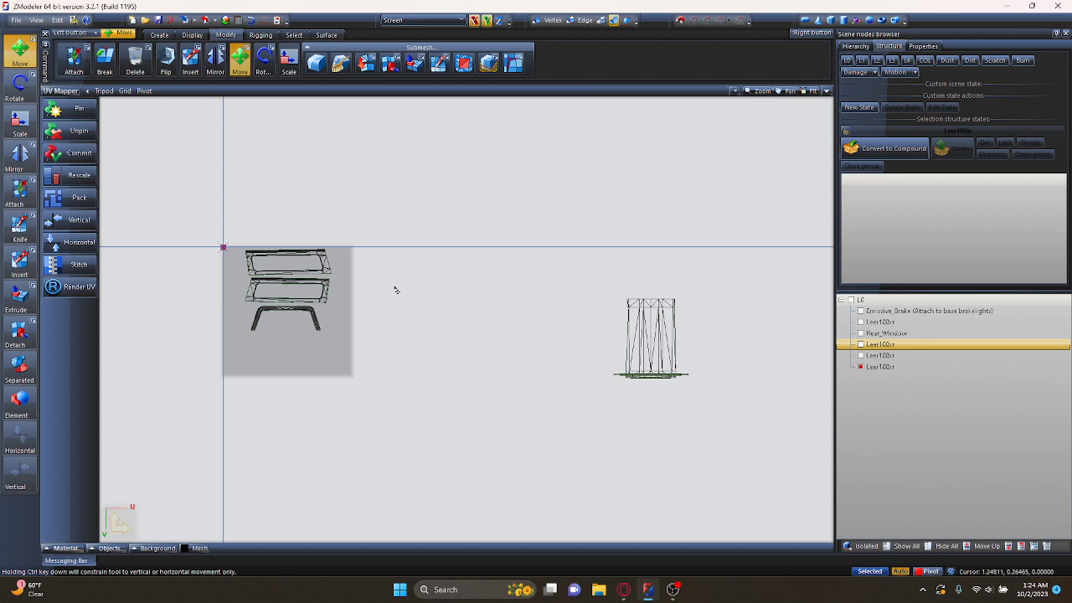
- Select the rectangular panel's UVs and rotate them a quarter turn clockwise using a numeric angle
{"action": "left_click_drag", "start_coordinate": [556, 437], "coordinate": [793, 209]}
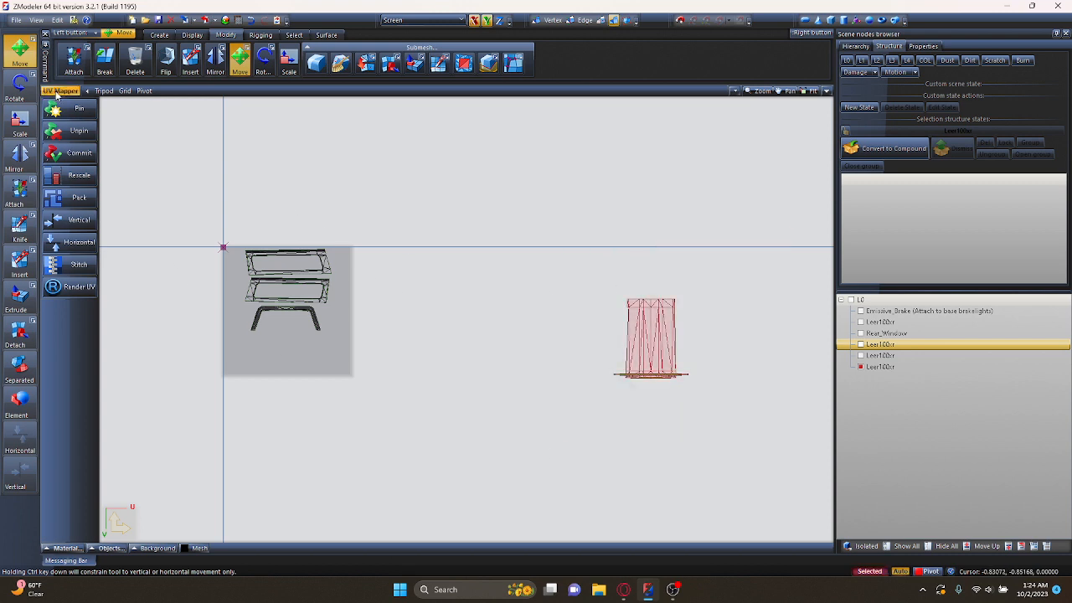
{"action": "key", "text": "r"}
{"action": "left_click_drag", "start_coordinate": [587, 235], "coordinate": [571, 289]}
{"action": "key", "text": "ctrl+z"}
{"action": "left_click", "coordinate": [546, 310]}
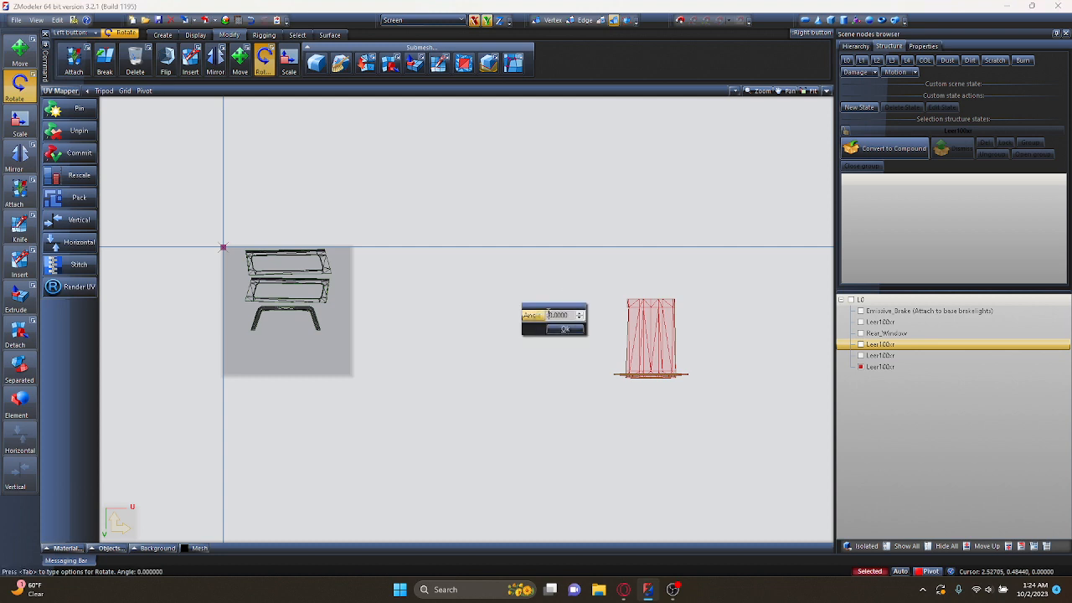
{"action": "key", "text": "Return"}
{"action": "left_click", "coordinate": [568, 330]}
{"action": "scroll", "coordinate": [528, 376], "scroll_direction": "down", "scroll_amount": 5}
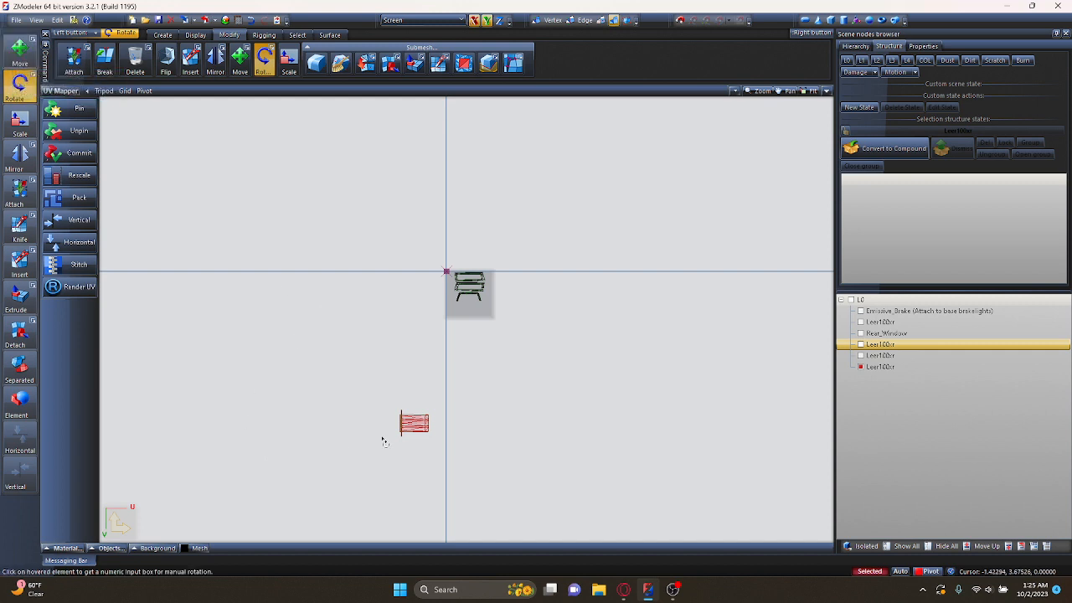
- Move the rotated panel's UVs up into the lower part of the texture square, below the arch-shaped piece
{"action": "key", "text": "m"}
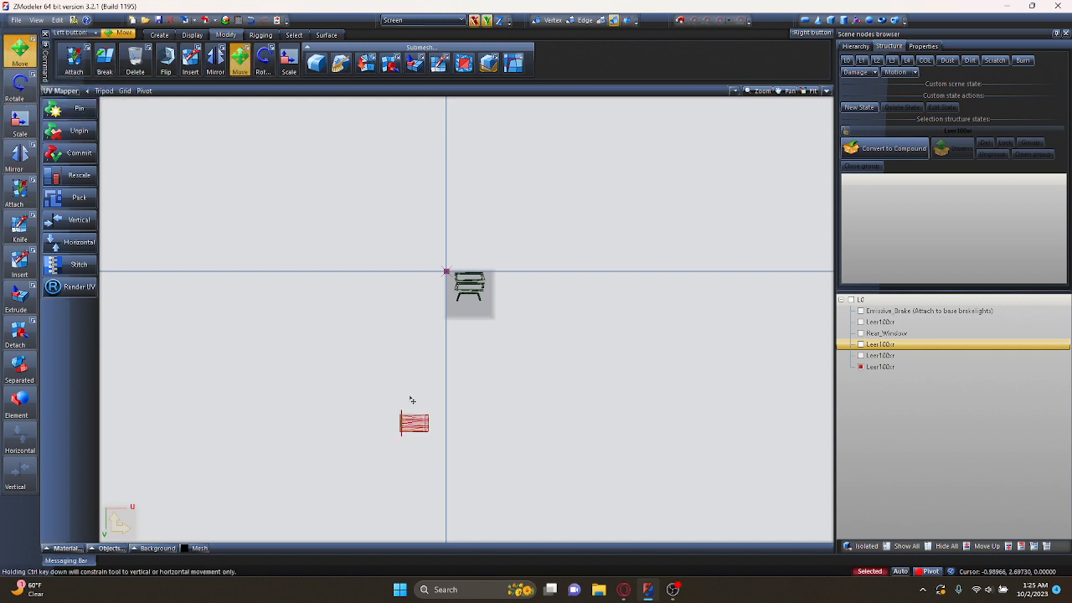
{"action": "left_click_drag", "start_coordinate": [419, 436], "coordinate": [465, 251]}
{"action": "scroll", "coordinate": [482, 320], "scroll_direction": "up", "scroll_amount": 4}
{"action": "scroll", "coordinate": [498, 327], "scroll_direction": "up", "scroll_amount": 6}
{"action": "scroll", "coordinate": [379, 251], "scroll_direction": "down", "scroll_amount": 1}
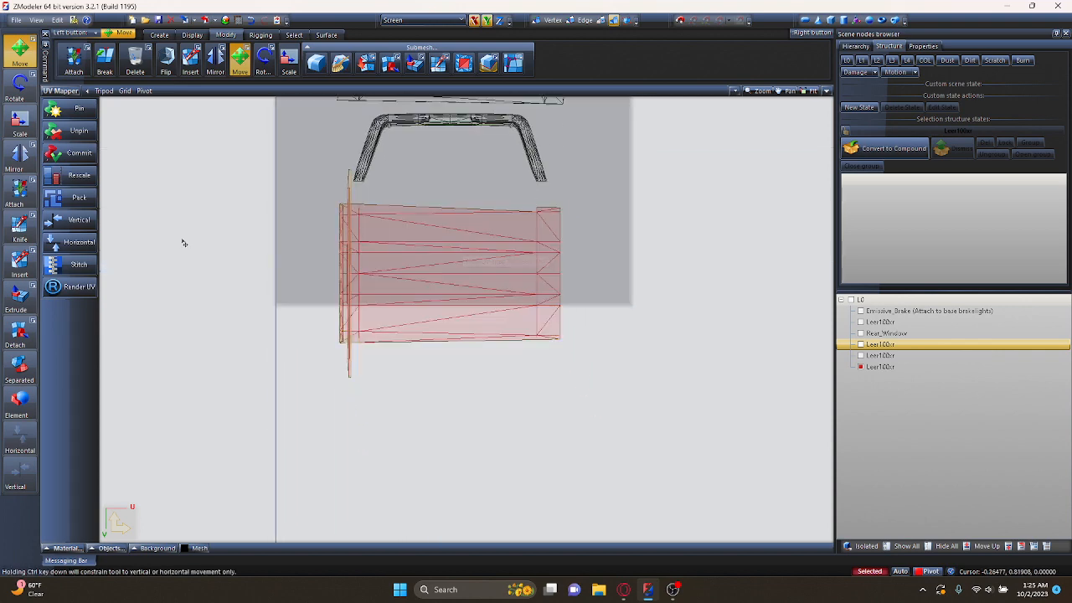
- Scale the rectangular panel's UVs down to about half size and move them inside the texture square below the arch-shaped piece
{"action": "left_click", "coordinate": [34, 119]}
{"action": "left_click_drag", "start_coordinate": [547, 220], "coordinate": [488, 434]}
{"action": "left_click", "coordinate": [20, 52]}
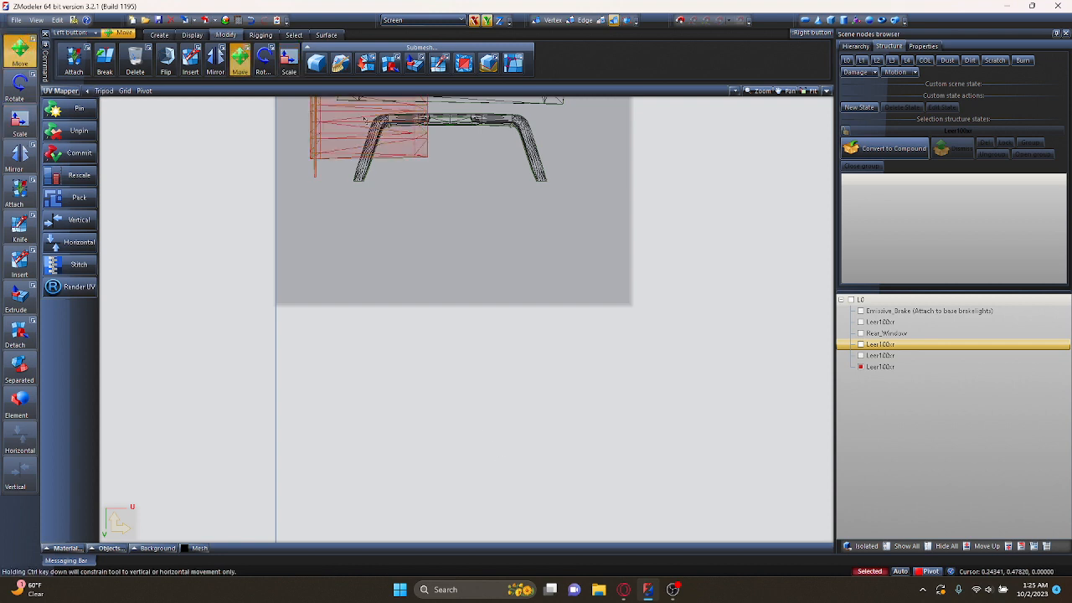
{"action": "left_click_drag", "start_coordinate": [350, 139], "coordinate": [419, 236]}
{"action": "key", "text": "s"}
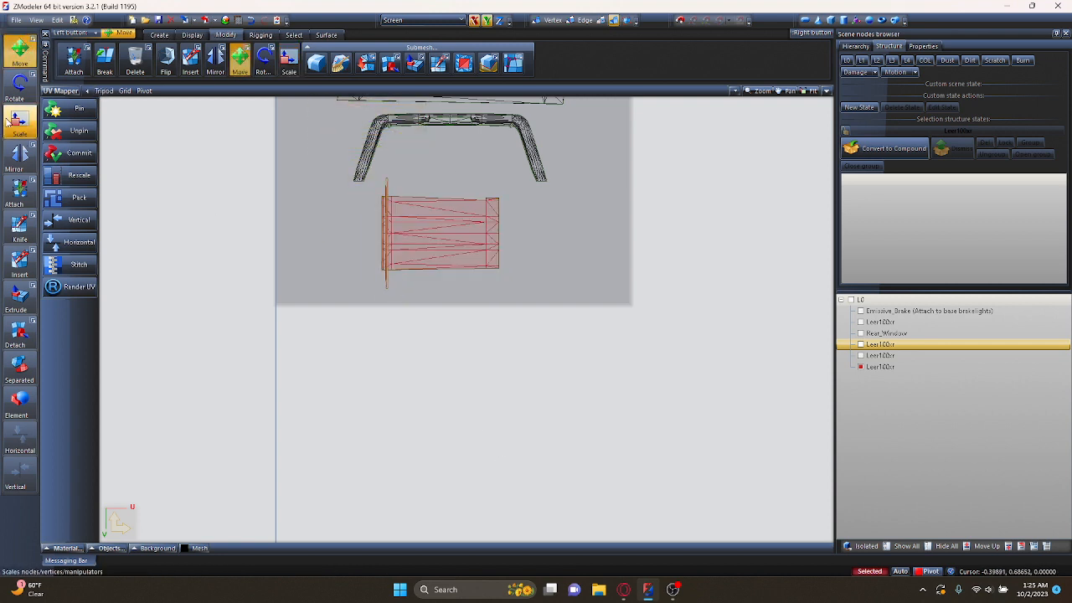
- Scale the rectangular panel's UVs up slightly, move them back inside the texture square below the arch-shaped piece, and deselect them
{"action": "left_click_drag", "start_coordinate": [350, 234], "coordinate": [404, 328]}
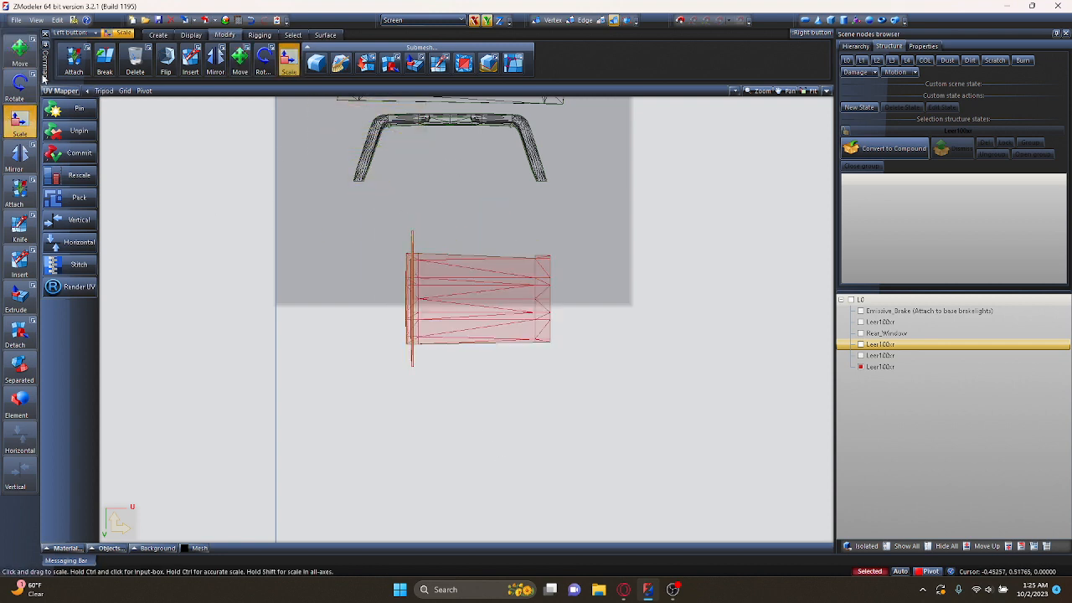
{"action": "key", "text": "m"}
{"action": "left_click_drag", "start_coordinate": [499, 311], "coordinate": [474, 244]}
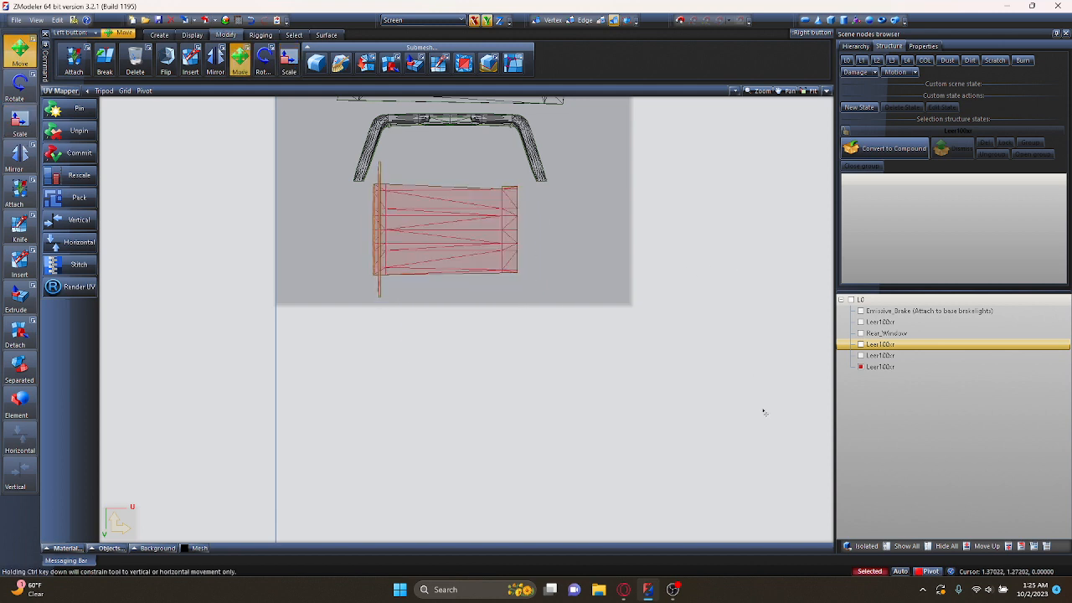
{"action": "right_click_drag", "start_coordinate": [729, 378], "coordinate": [732, 384]}
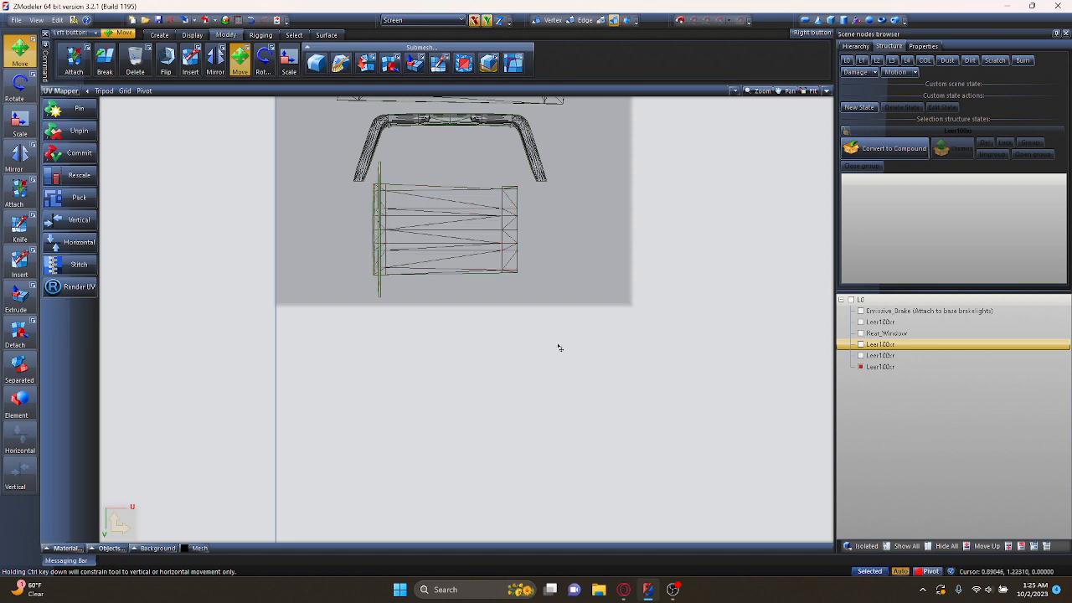
- Return from the enlarged UV mapper to the multi-view layout and show all the hidden objects
{"action": "scroll", "coordinate": [505, 371], "scroll_direction": "down", "scroll_amount": 4}
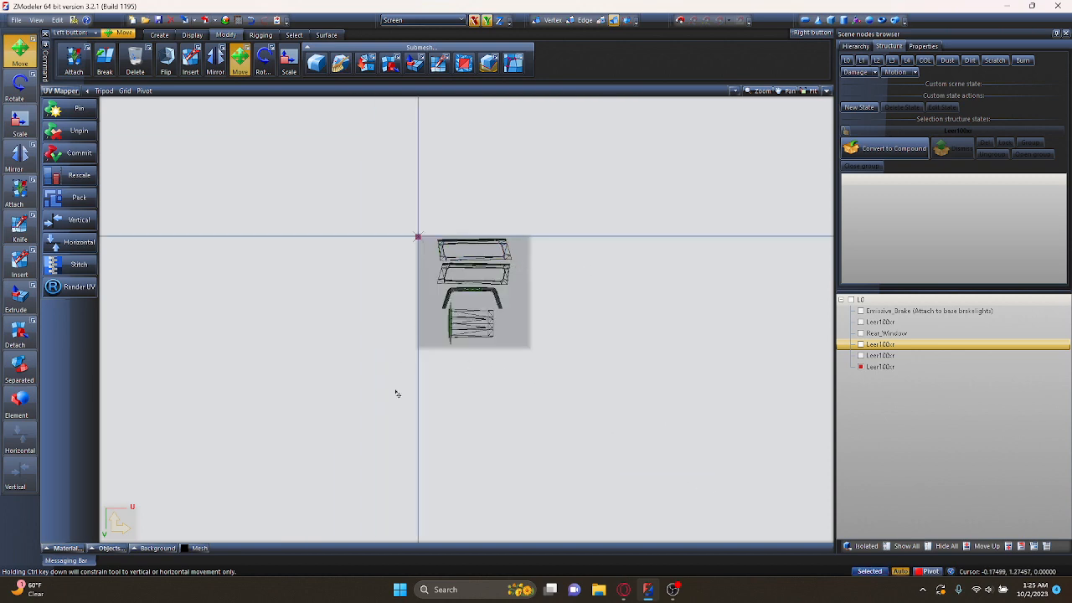
{"action": "left_click", "coordinate": [827, 91]}
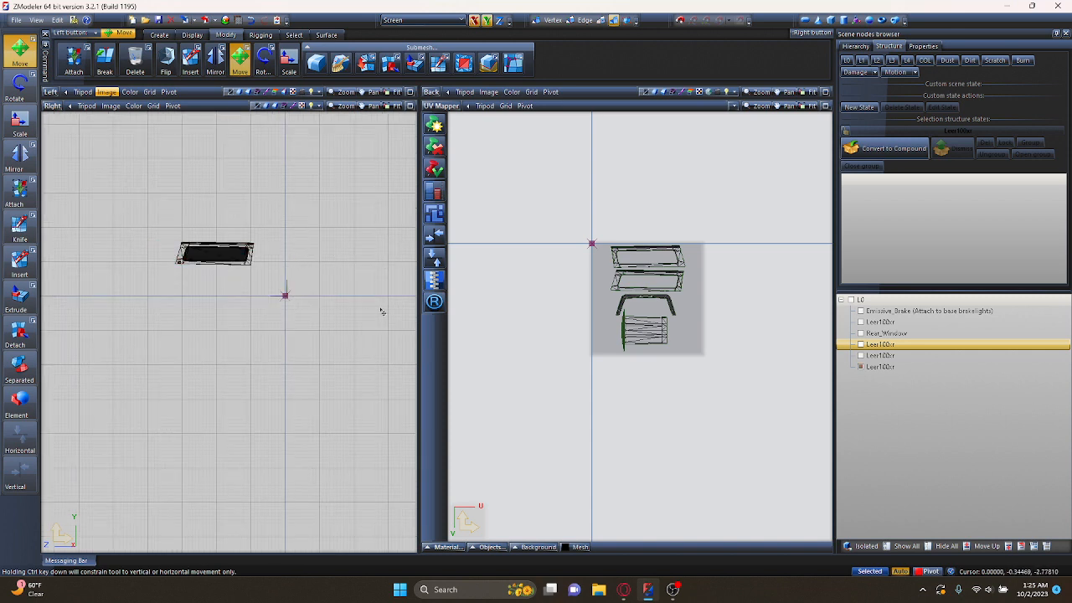
{"action": "left_click", "coordinate": [900, 546]}
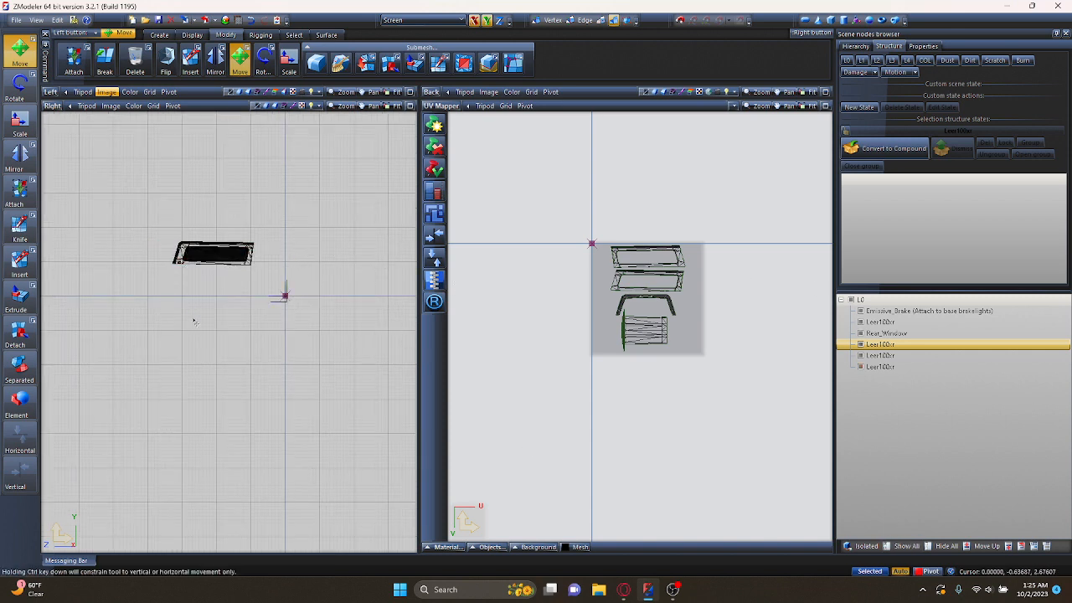
{"action": "scroll", "coordinate": [196, 226], "scroll_direction": "up", "scroll_amount": 2}
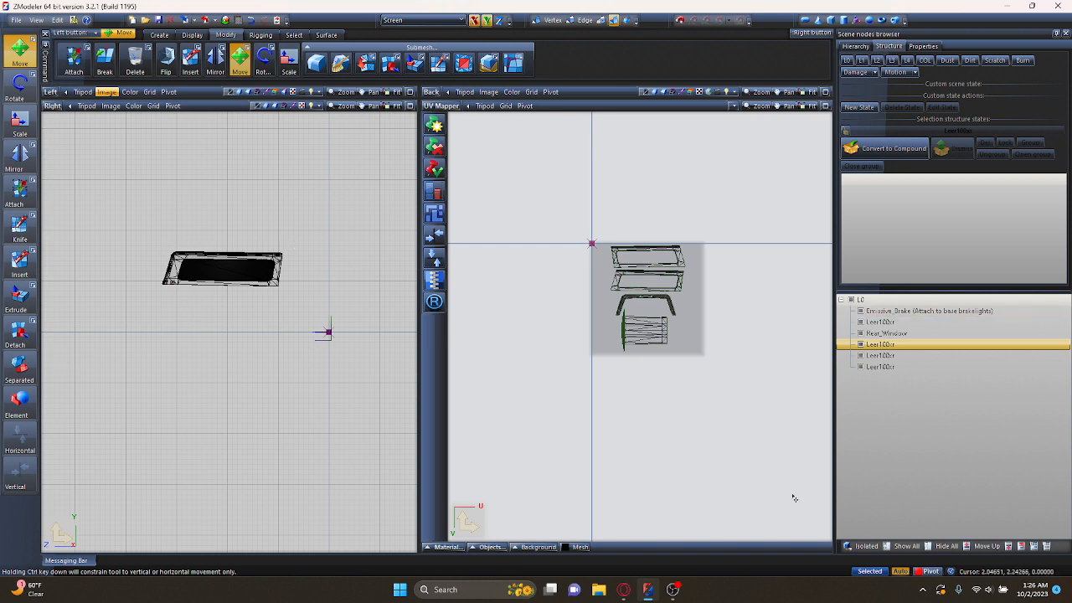
- Select all the cap objects in the side view and all of their UVs in the UV mapper
{"action": "left_click_drag", "start_coordinate": [119, 331], "coordinate": [452, 144]}
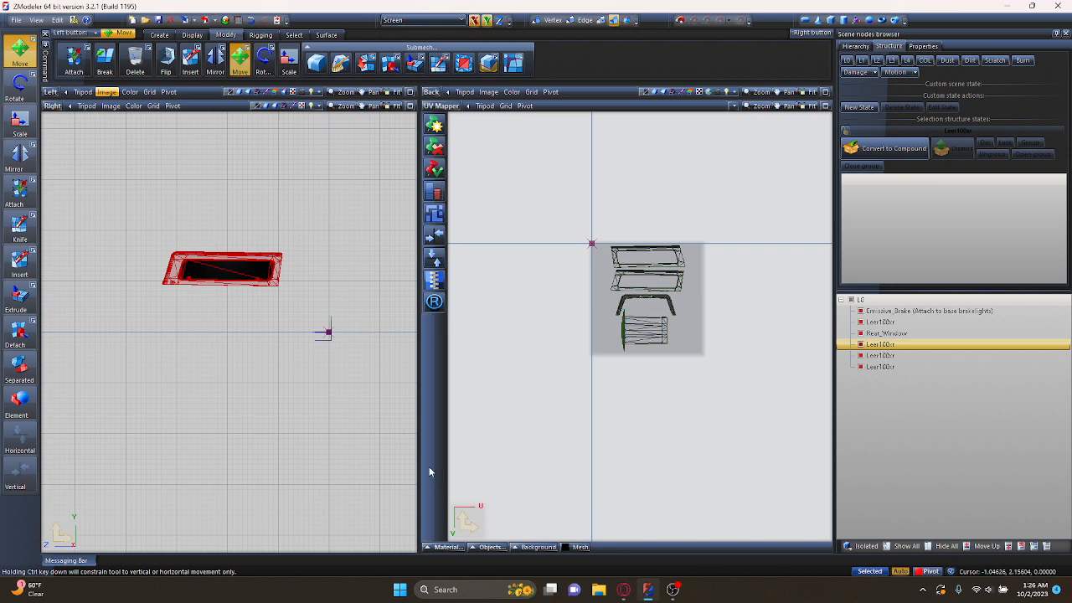
{"action": "key", "text": "ctrl+z"}
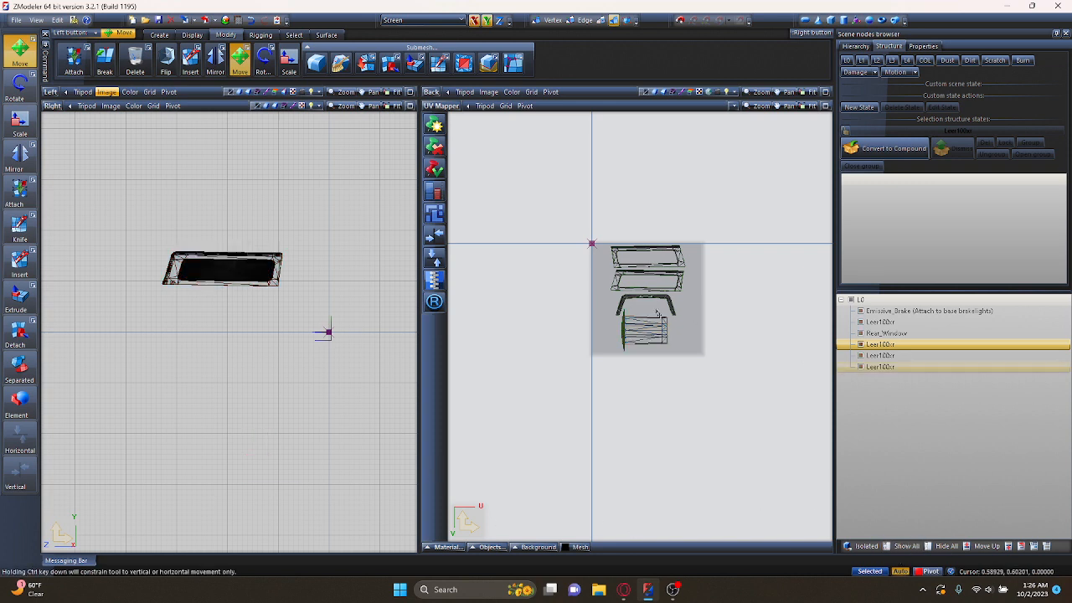
{"action": "left_click_drag", "start_coordinate": [122, 321], "coordinate": [347, 187]}
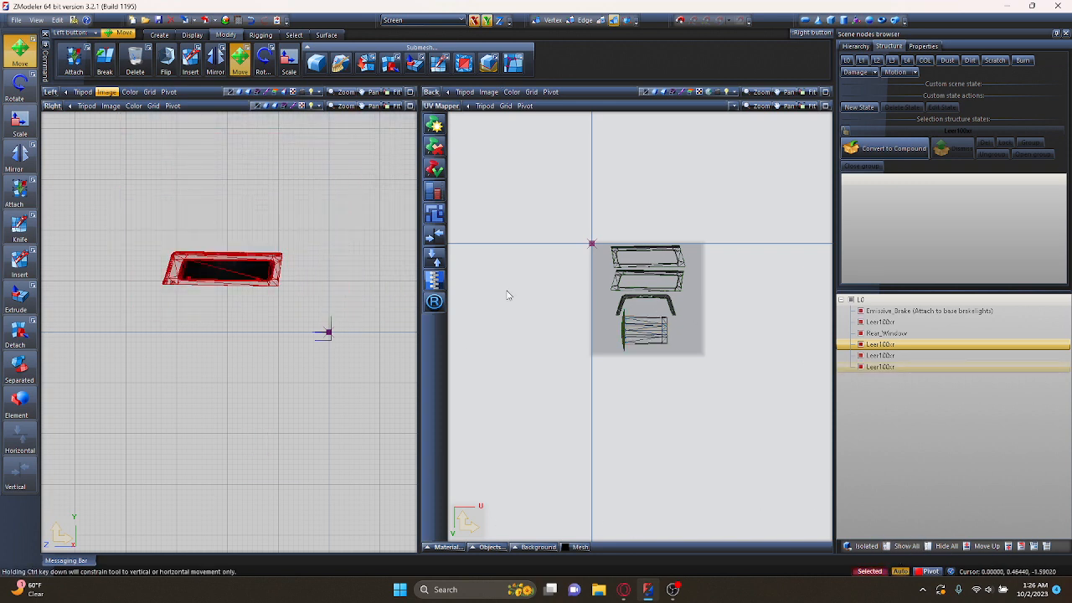
{"action": "left_click_drag", "start_coordinate": [552, 206], "coordinate": [756, 420]}
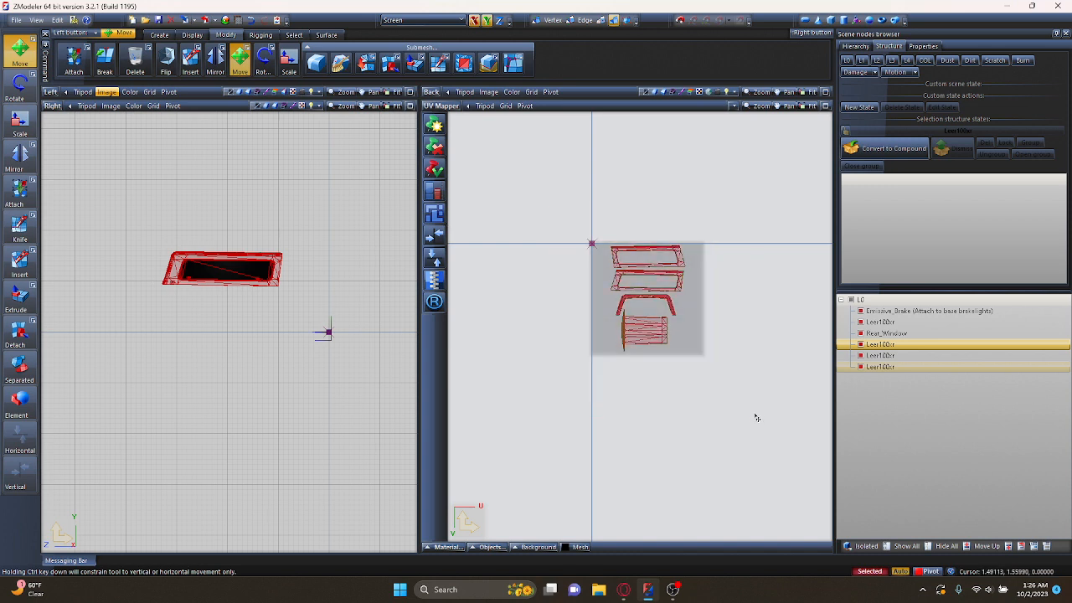
- Start a UV render with the Wireframe UV Atlas render type, keeping the 4096 by 4096 output size
{"action": "left_click", "coordinate": [434, 303]}
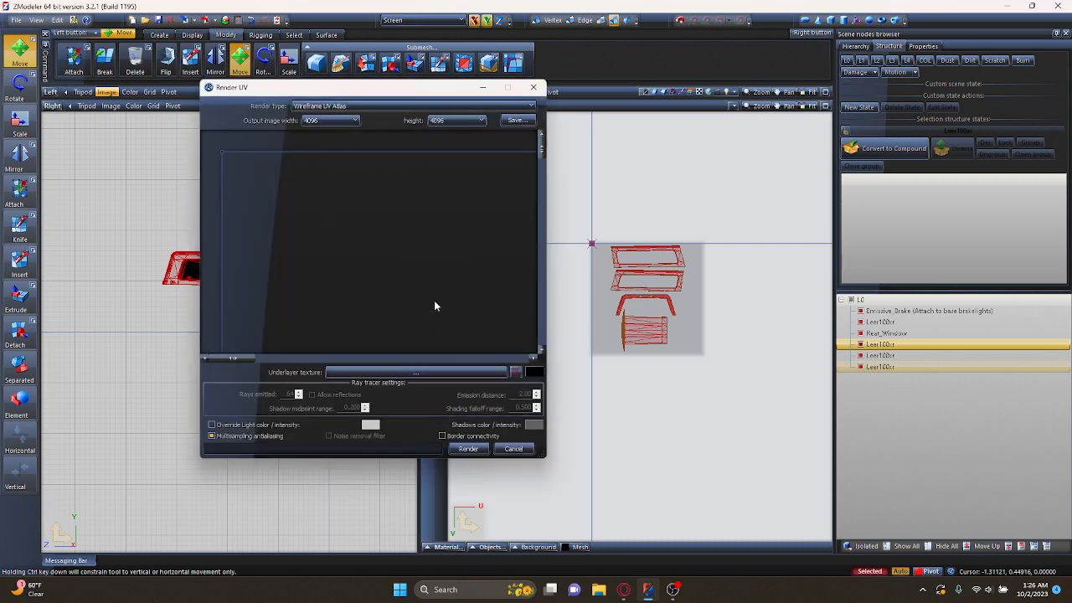
{"action": "left_click_drag", "start_coordinate": [388, 88], "coordinate": [425, 88]}
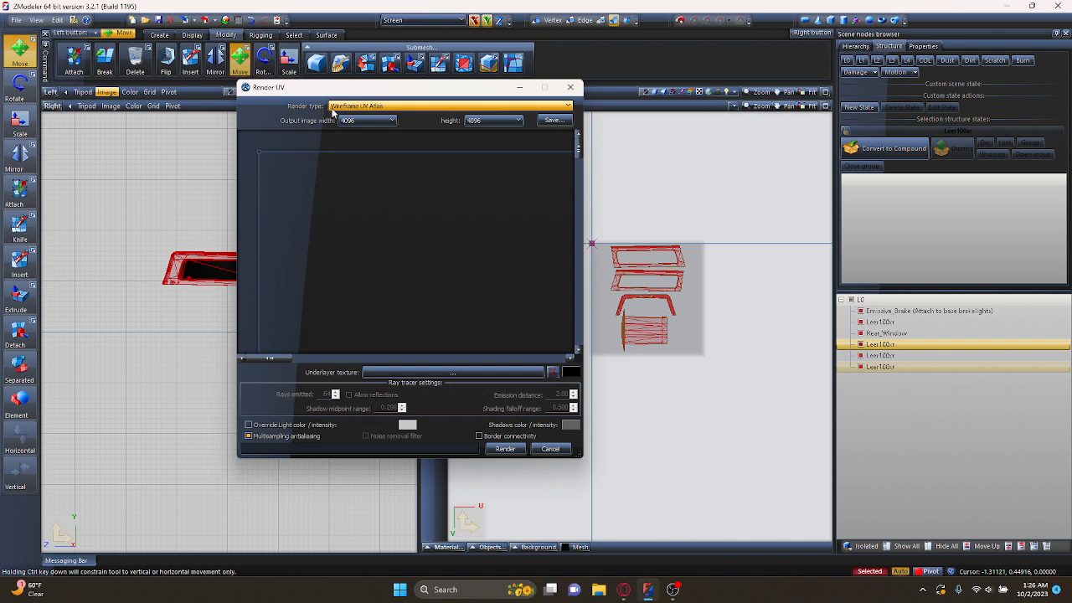
{"action": "left_click", "coordinate": [379, 112]}
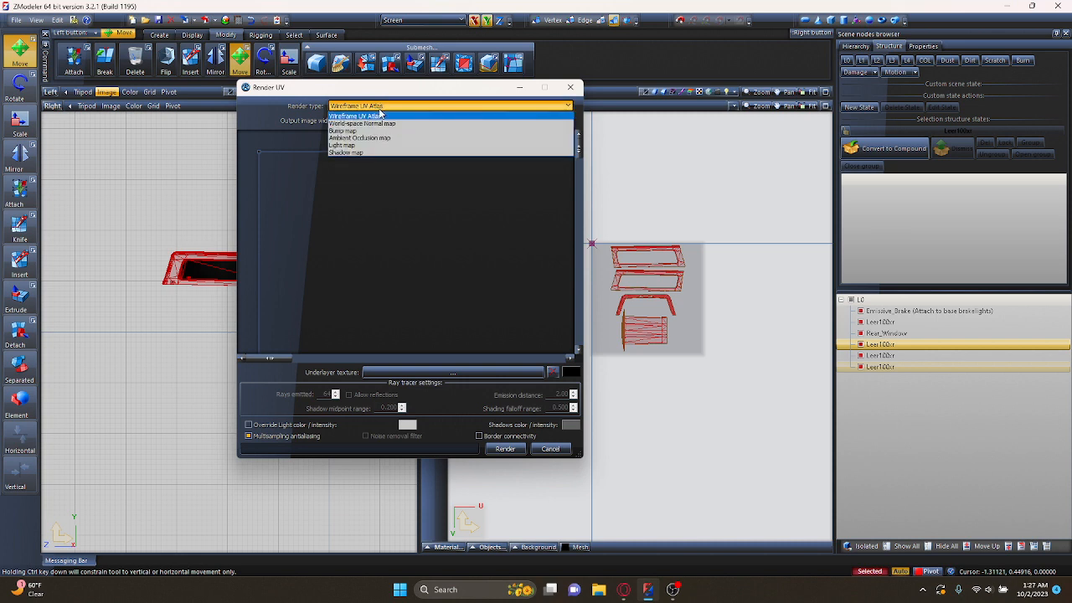
{"action": "left_click", "coordinate": [380, 113]}
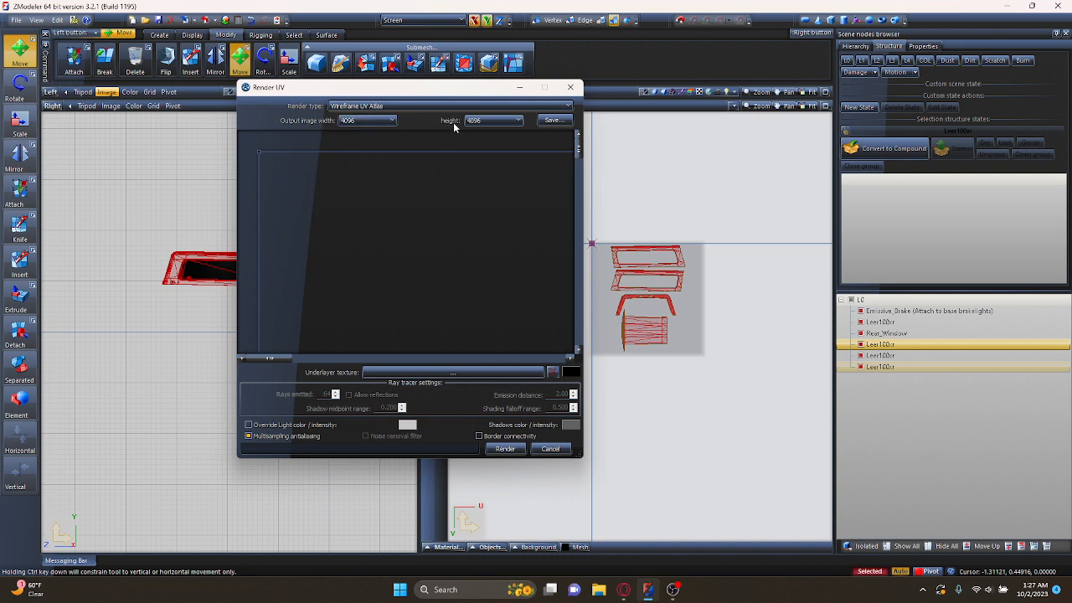
{"action": "left_click_drag", "start_coordinate": [445, 159], "coordinate": [399, 252]}
{"action": "scroll", "coordinate": [400, 249], "scroll_direction": "down", "scroll_amount": 2}
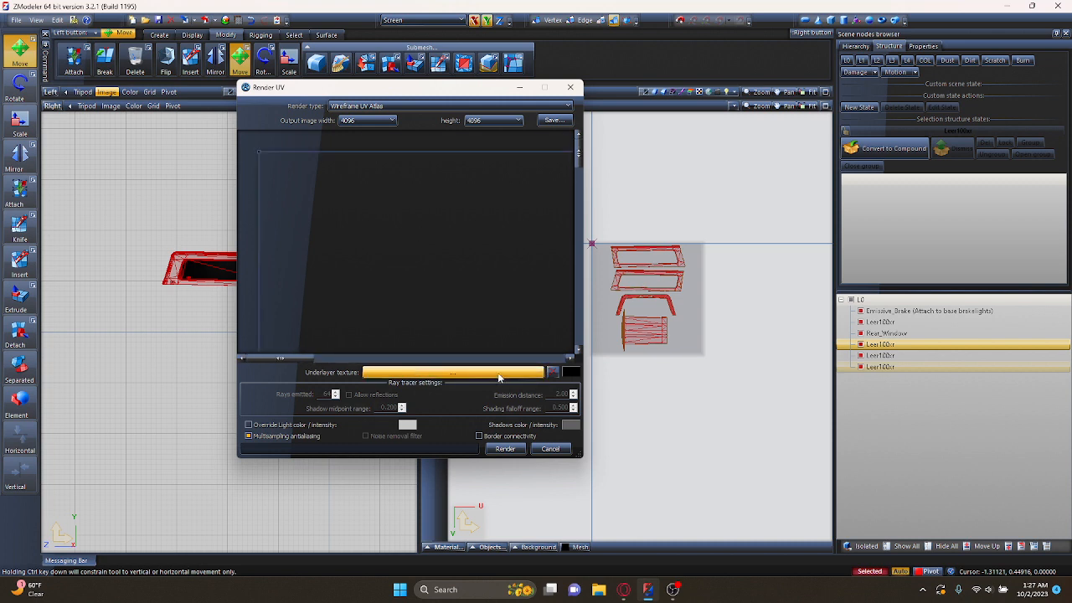
- Try out basic colours for the underlayer and set it to black
{"action": "left_click", "coordinate": [573, 372]}
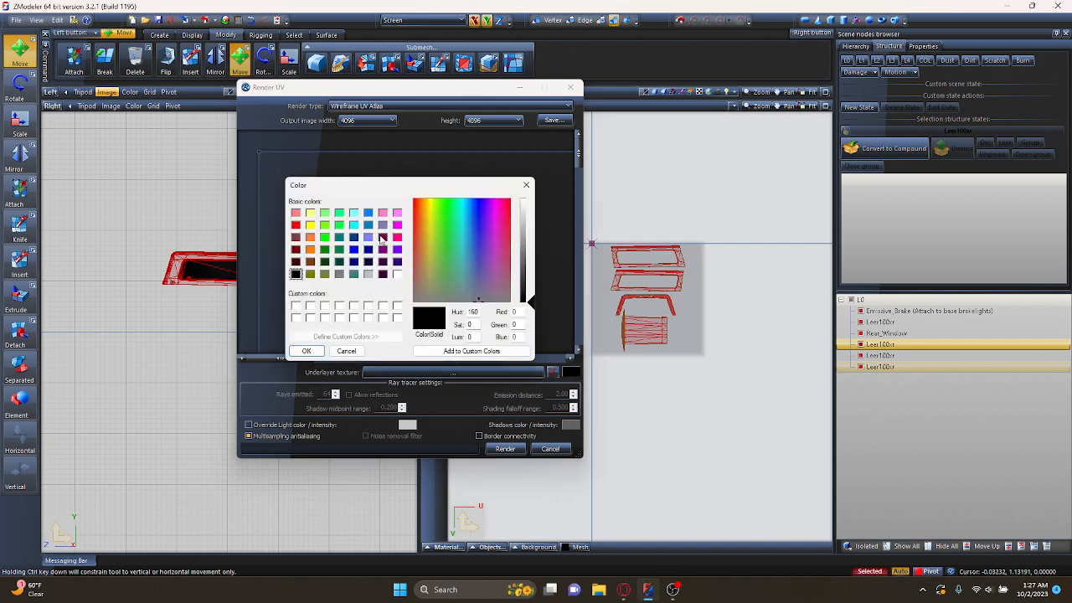
{"action": "left_click", "coordinate": [325, 216]}
{"action": "left_click", "coordinate": [297, 216]}
{"action": "left_click", "coordinate": [294, 274]}
{"action": "left_click", "coordinate": [307, 351]}
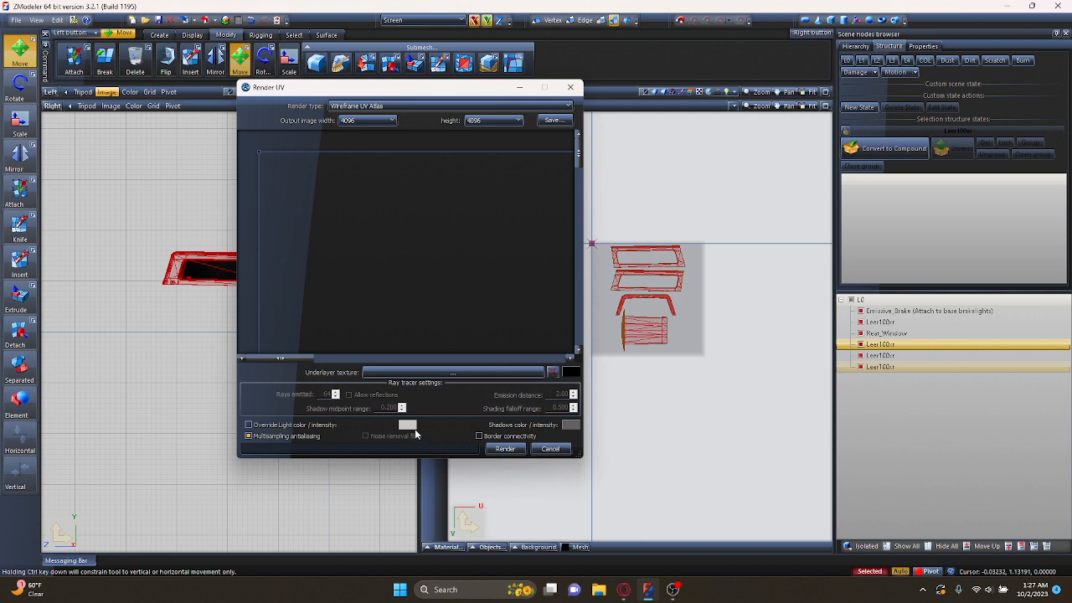
- Override the light colour with white and render the UV atlas
{"action": "scroll", "coordinate": [396, 202], "scroll_direction": "down", "scroll_amount": 6}
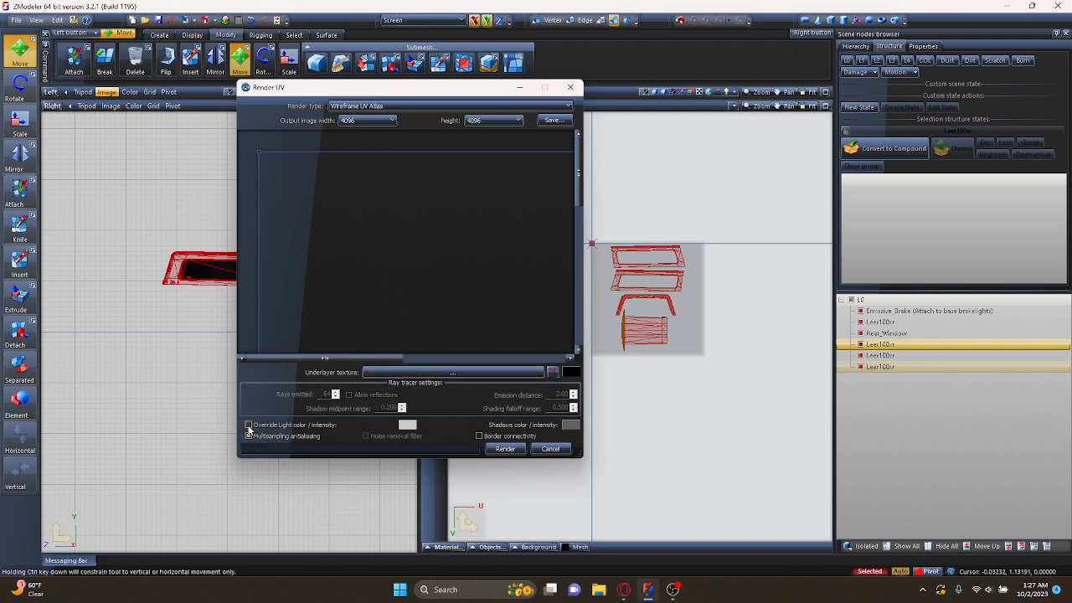
{"action": "left_click", "coordinate": [407, 425]}
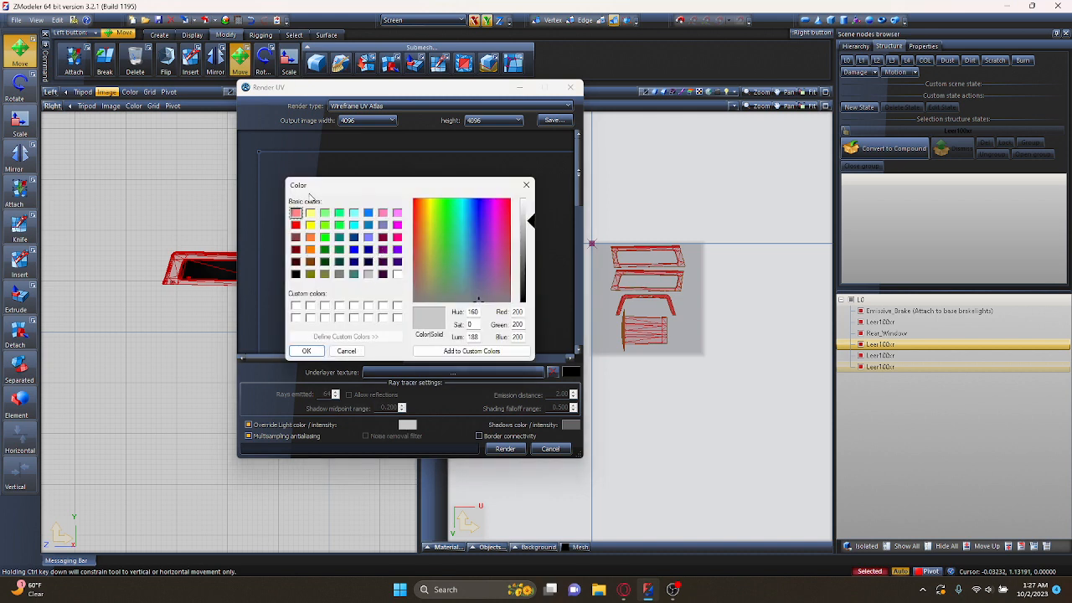
{"action": "left_click", "coordinate": [399, 276]}
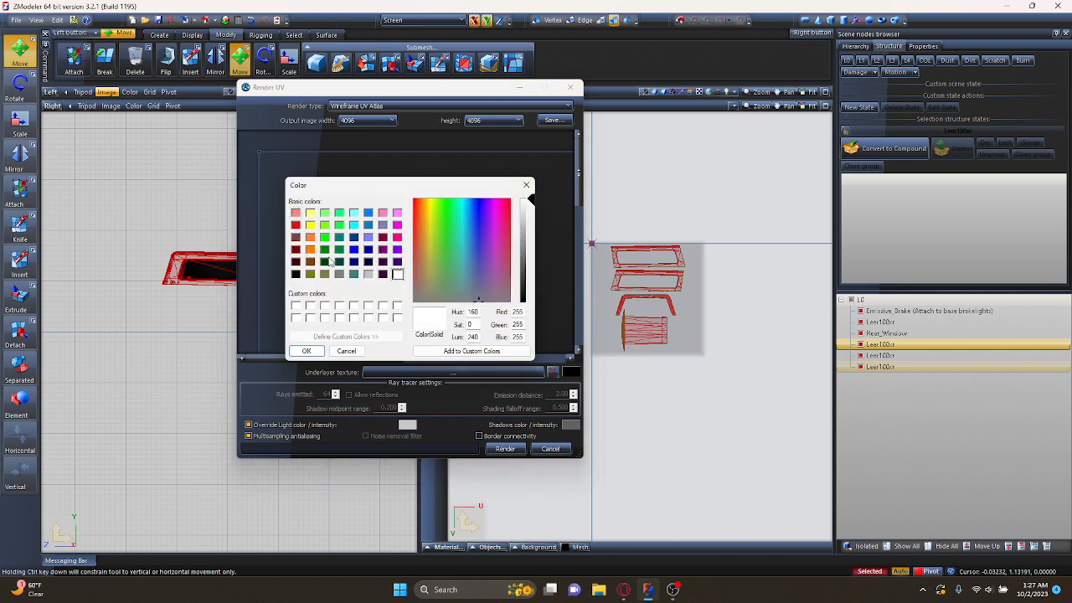
{"action": "left_click", "coordinate": [308, 350]}
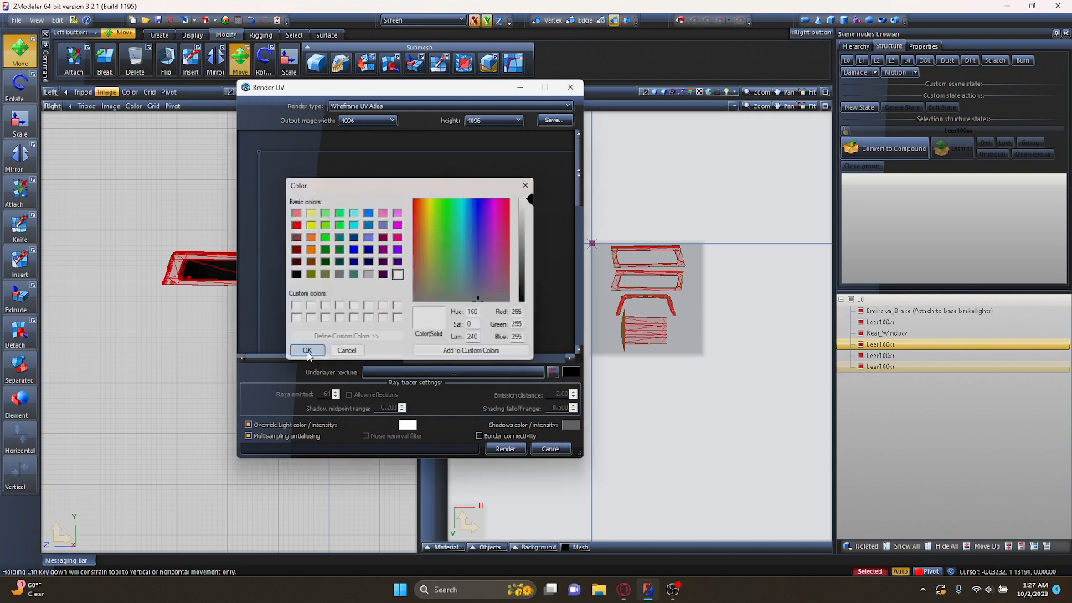
{"action": "left_click", "coordinate": [505, 449]}
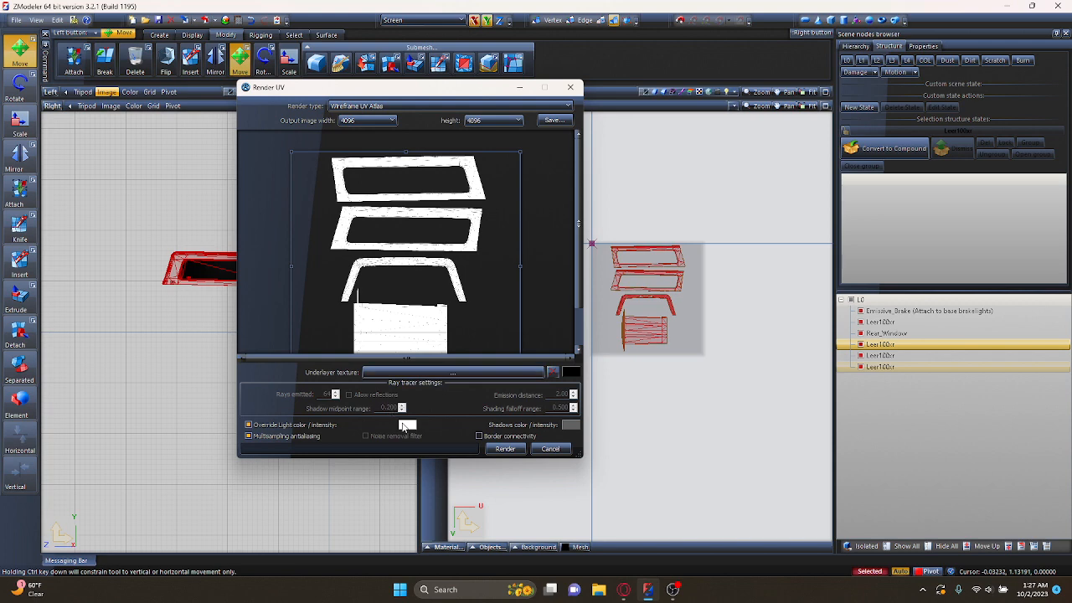
- Change the override light colour to dark blue and render the UV atlas again
{"action": "left_click", "coordinate": [406, 425]}
{"action": "left_click", "coordinate": [354, 238]}
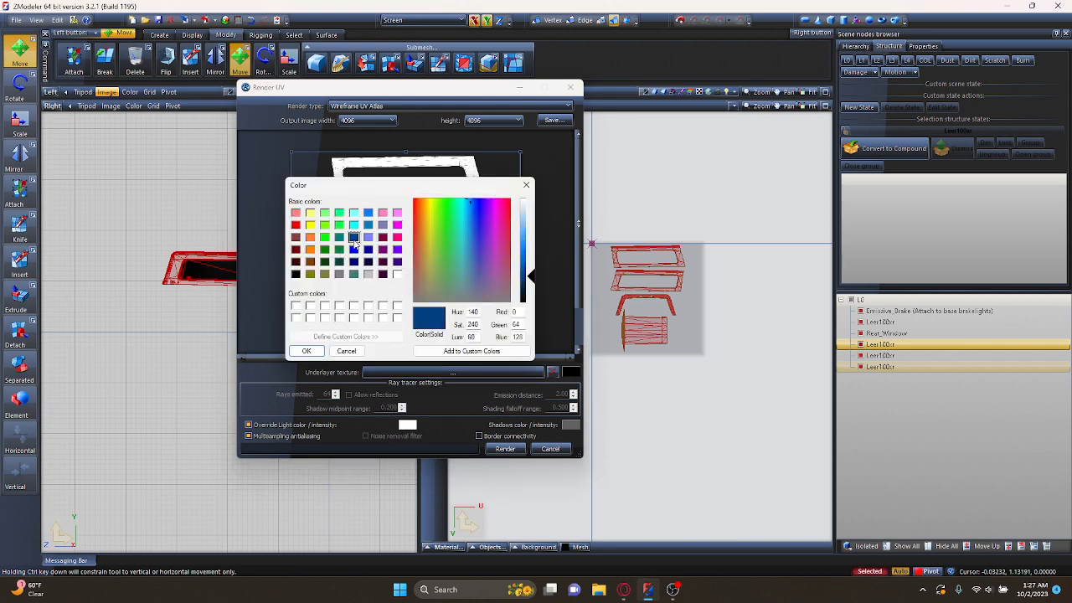
{"action": "left_click", "coordinate": [306, 351]}
{"action": "left_click", "coordinate": [505, 449]}
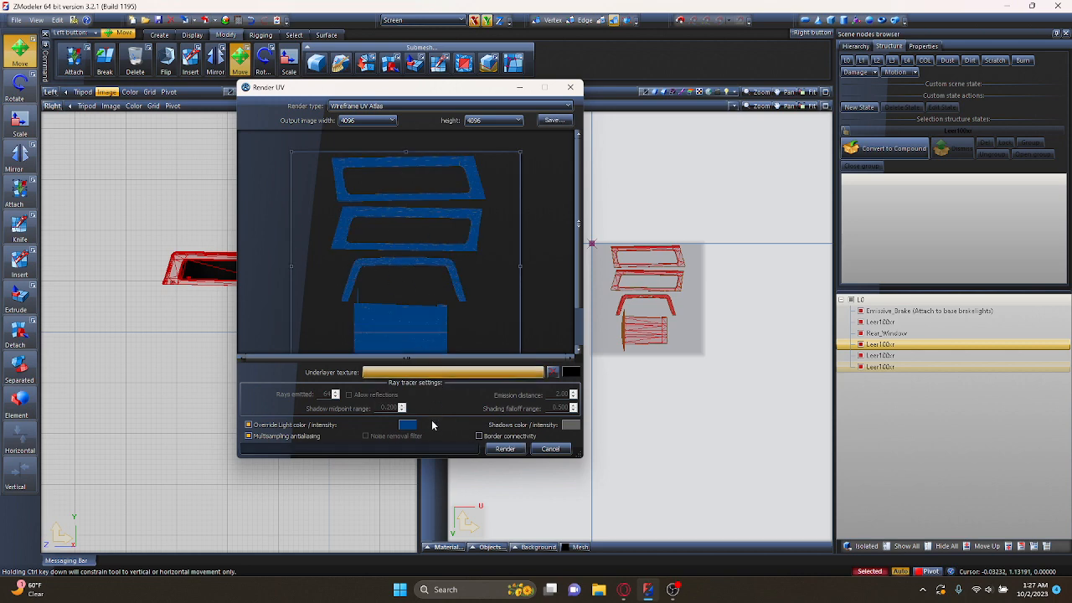
- Set the light colour to light grey, disable the light colour override, and render the UV atlas
{"action": "left_click", "coordinate": [406, 425]}
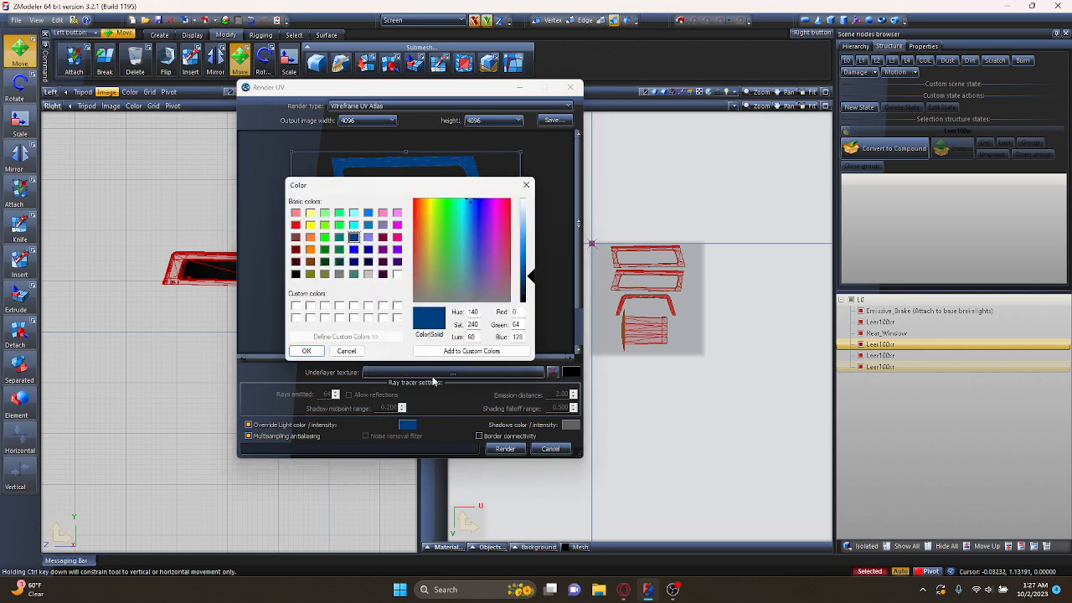
{"action": "left_click", "coordinate": [372, 274]}
{"action": "left_click", "coordinate": [306, 350]}
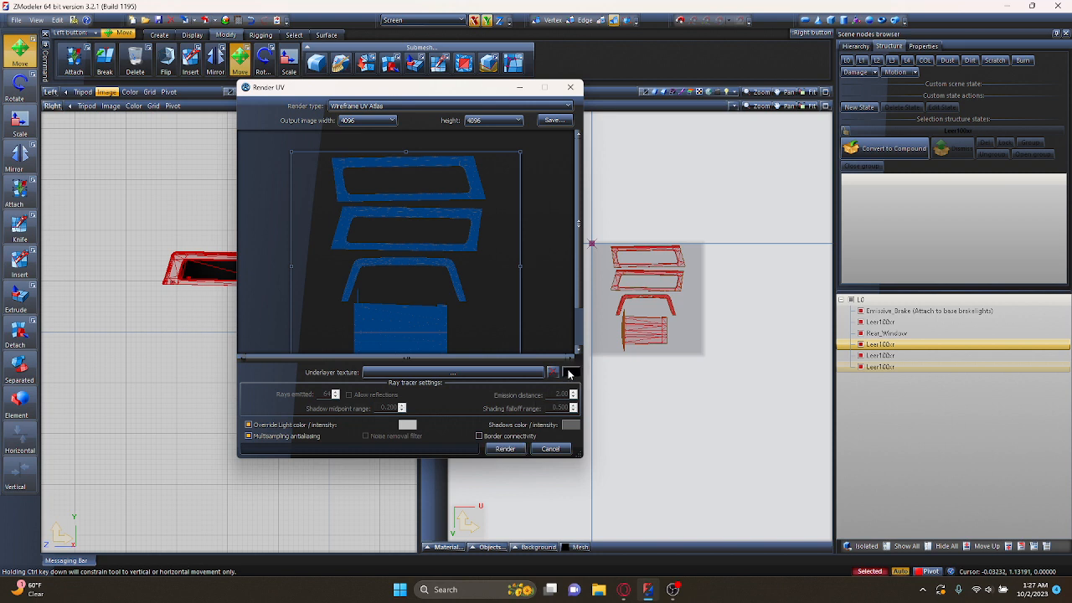
{"action": "left_click", "coordinate": [248, 425]}
{"action": "left_click", "coordinate": [503, 448]}
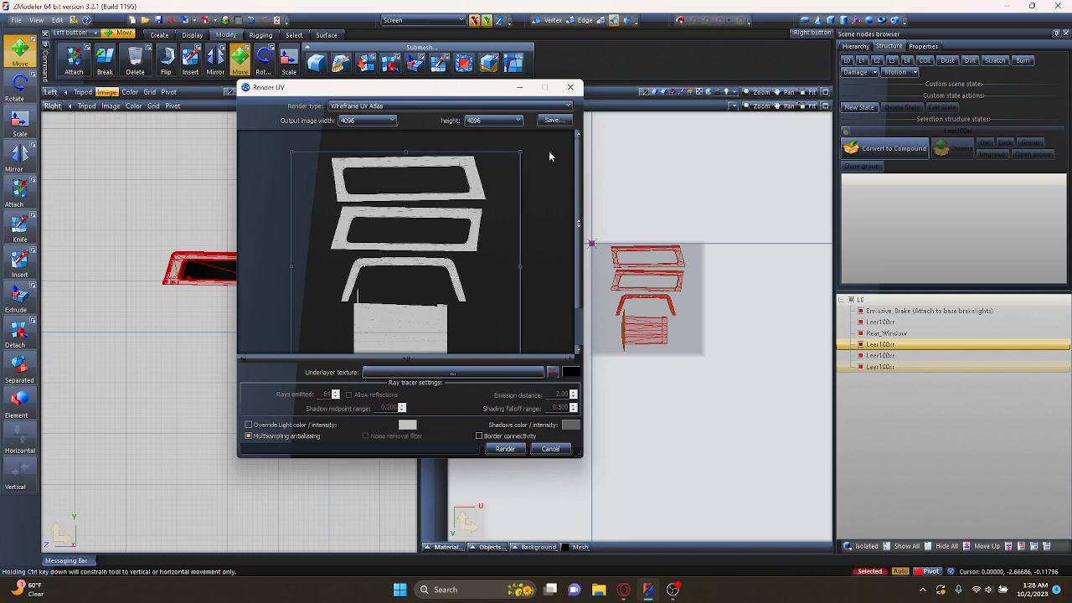
- Start saving the rendered UV atlas as a DDS image and open the Games folder on the Desktop as its location
{"action": "left_click", "coordinate": [543, 122]}
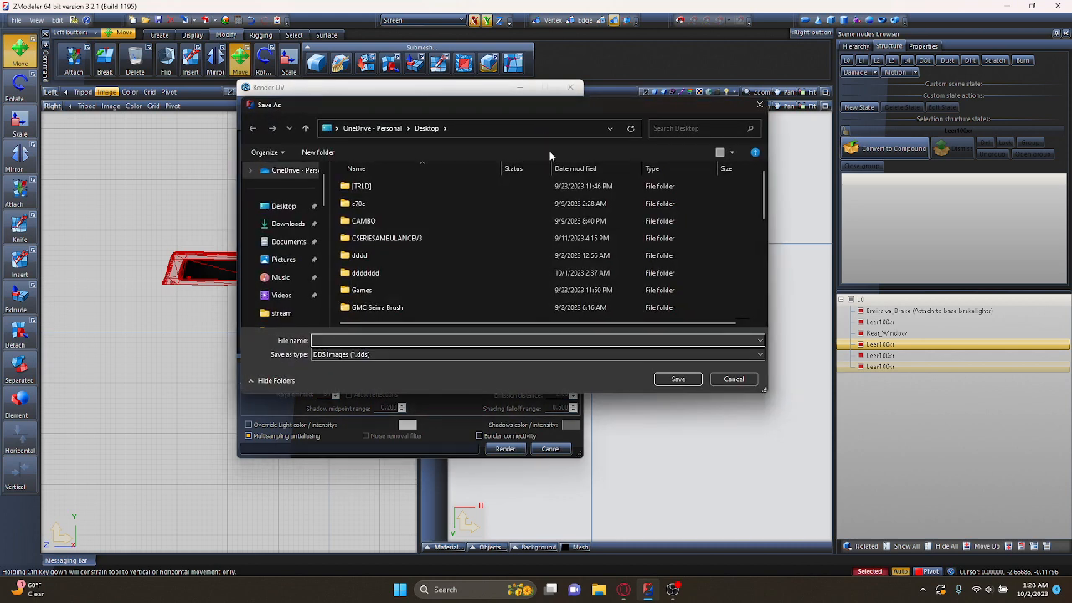
{"action": "left_click", "coordinate": [285, 209]}
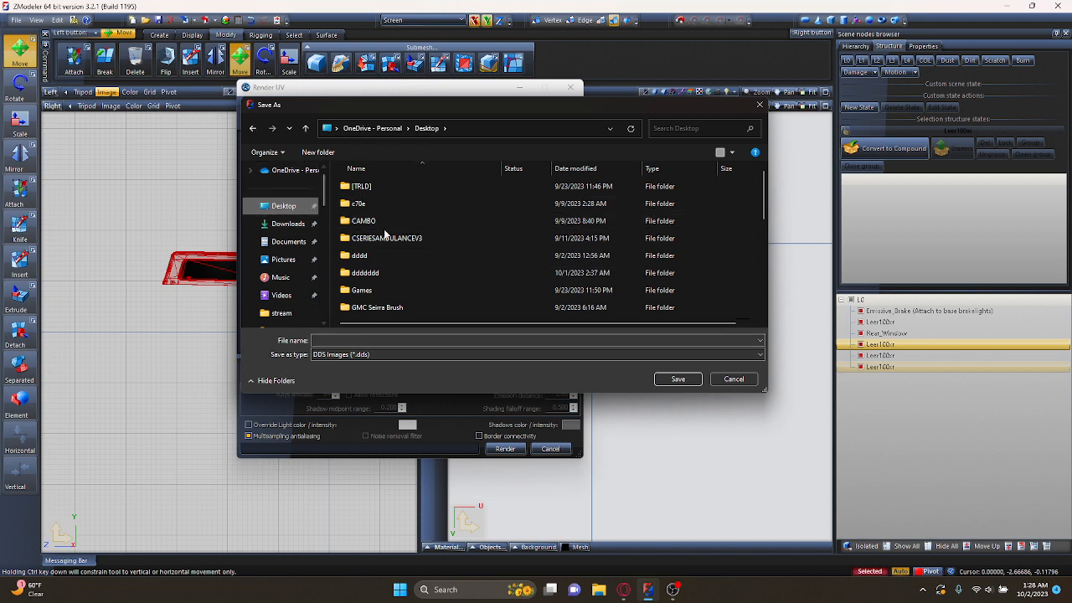
{"action": "scroll", "coordinate": [378, 241], "scroll_direction": "down", "scroll_amount": 5}
{"action": "scroll", "coordinate": [378, 241], "scroll_direction": "up", "scroll_amount": 5}
{"action": "left_click", "coordinate": [339, 340]}
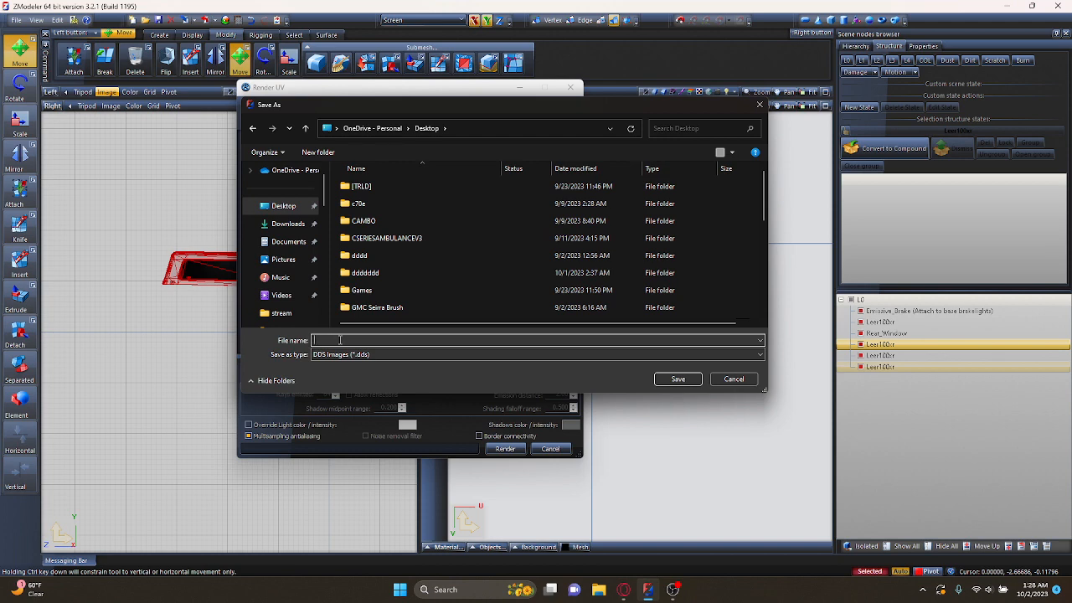
{"action": "double_click", "coordinate": [368, 289]}
{"action": "scroll", "coordinate": [382, 268], "scroll_direction": "down", "scroll_amount": 5}
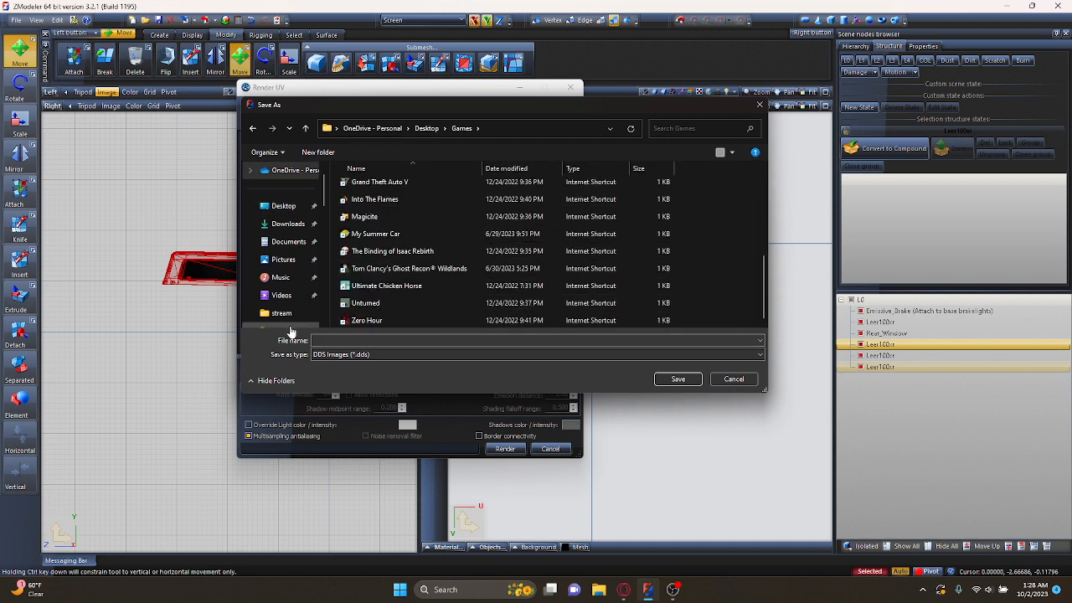
- Try out the file names bedcap, 06taho and 999dogsar for the image, clearing each one
{"action": "left_click", "coordinate": [328, 341]}
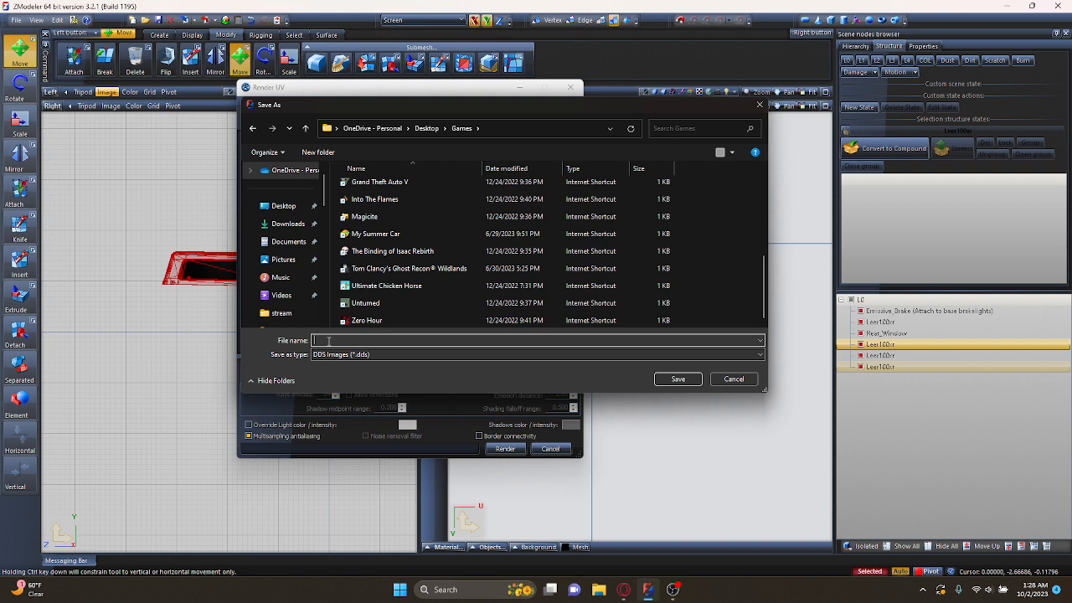
{"action": "type", "text": "bedcap"}
{"action": "key", "text": "BackSpace"}
{"action": "key", "text": "BackSpace"}
{"action": "key", "text": "BackSpace"}
{"action": "key", "text": "BackSpace"}
{"action": "key", "text": "BackSpace"}
{"action": "key", "text": "BackSpace"}
{"action": "type", "text": "06taho"}
{"action": "key", "text": "BackSpace"}
{"action": "key", "text": "BackSpace"}
{"action": "key", "text": "BackSpace"}
{"action": "key", "text": "BackSpace"}
{"action": "key", "text": "BackSpace"}
{"action": "key", "text": "BackSpace"}
{"action": "type", "text": "999"}
{"action": "type", "text": "dogs"}
{"action": "type", "text": "ar"}
{"action": "key", "text": "BackSpace"}
{"action": "key", "text": "BackSpace"}
{"action": "key", "text": "BackSpace"}
{"action": "key", "text": "BackSpace"}
{"action": "key", "text": "BackSpace"}
{"action": "key", "text": "BackSpace"}
- Save the rendered UV atlas as bedcap_sign_1 in the Games folder and close the UV render dialog
{"action": "type", "text": "bed"}
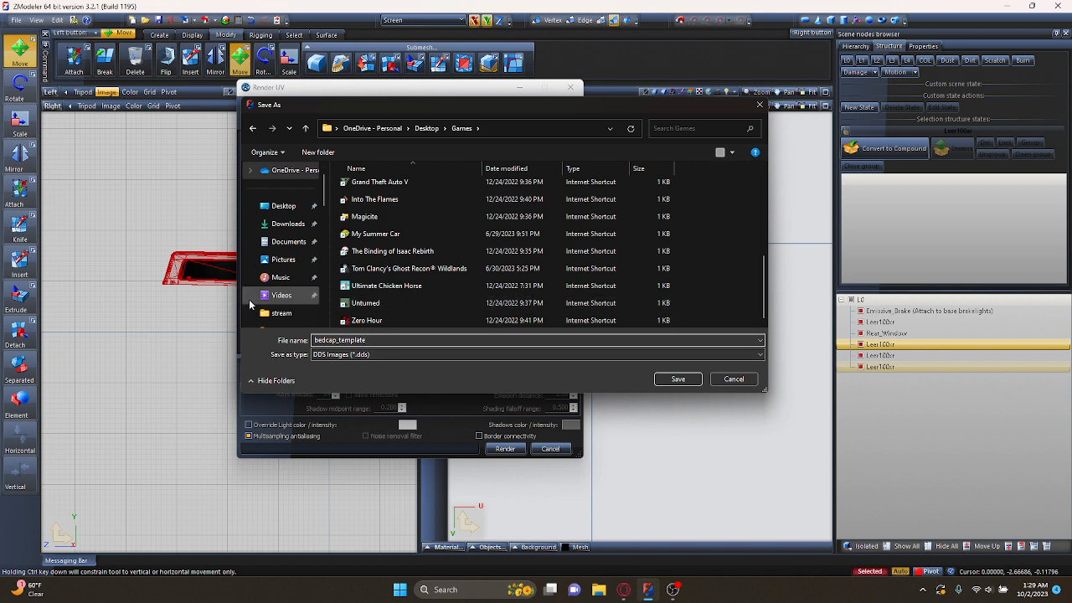
{"action": "left_click_drag", "start_coordinate": [390, 340], "coordinate": [344, 340]}
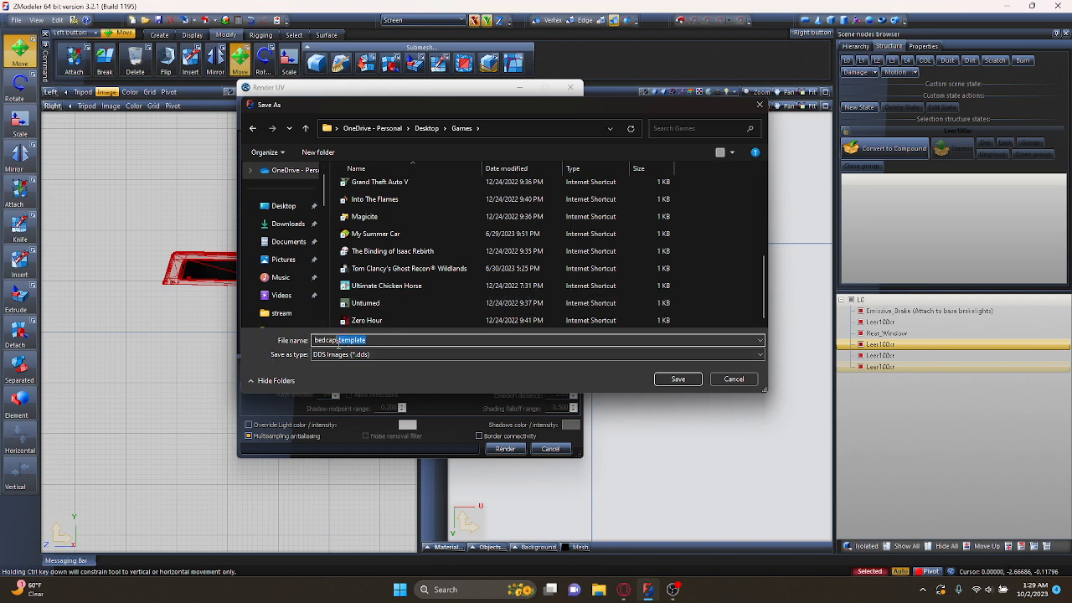
{"action": "type", "text": "sin"}
{"action": "left_click", "coordinate": [679, 379]}
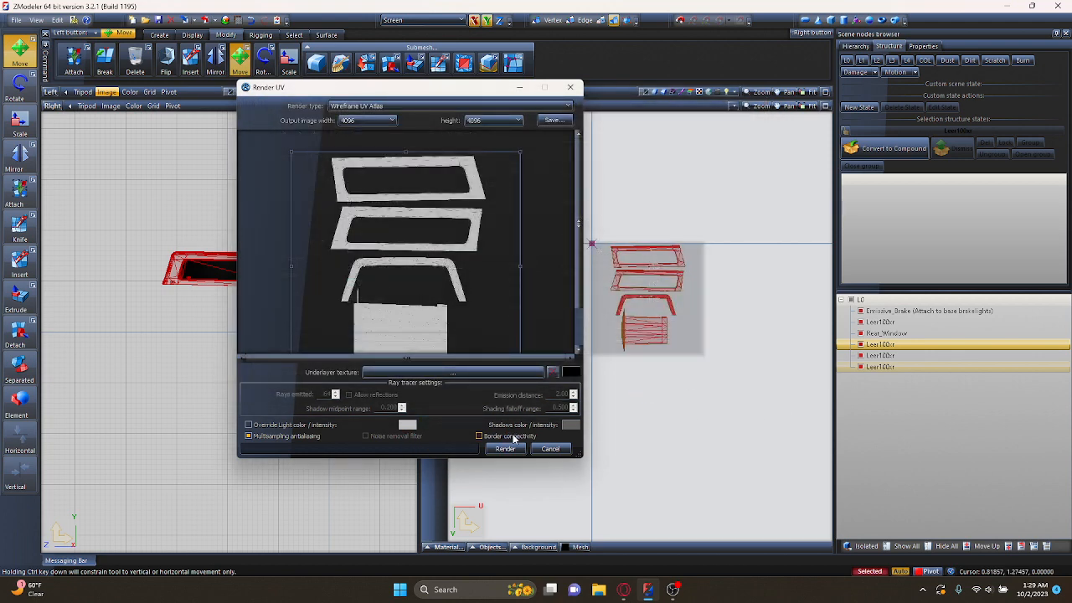
{"action": "left_click", "coordinate": [570, 87]}
- Switch the UV Mapper viewport to the 3D view and inspect the cap model from the side
{"action": "left_click", "coordinate": [441, 105]}
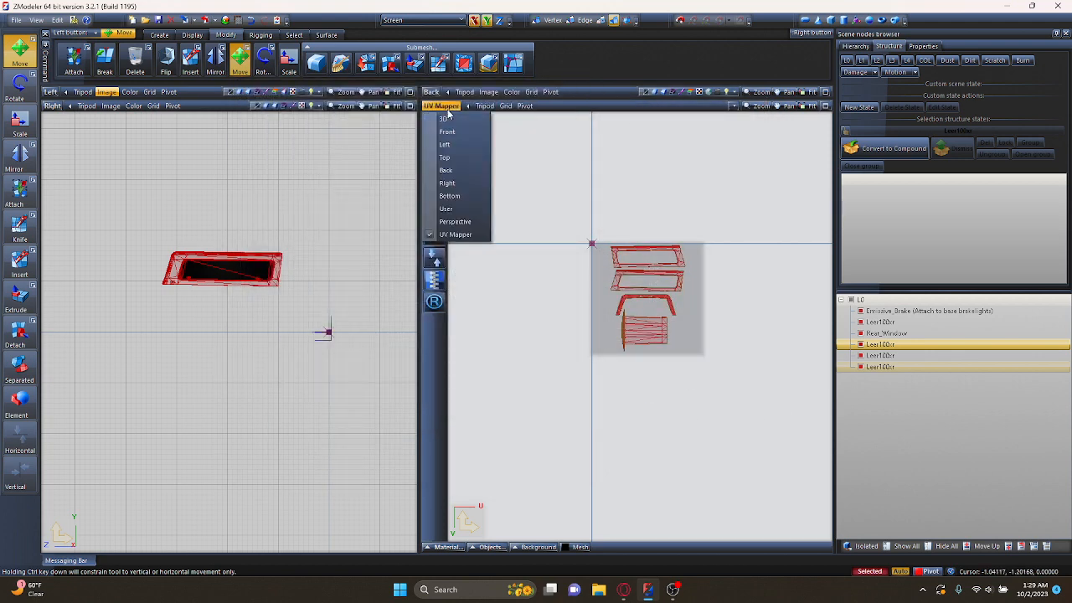
{"action": "left_click", "coordinate": [439, 119]}
{"action": "middle_click_drag", "start_coordinate": [536, 248], "coordinate": [679, 225]}
{"action": "scroll", "coordinate": [669, 226], "scroll_direction": "up", "scroll_amount": 2}
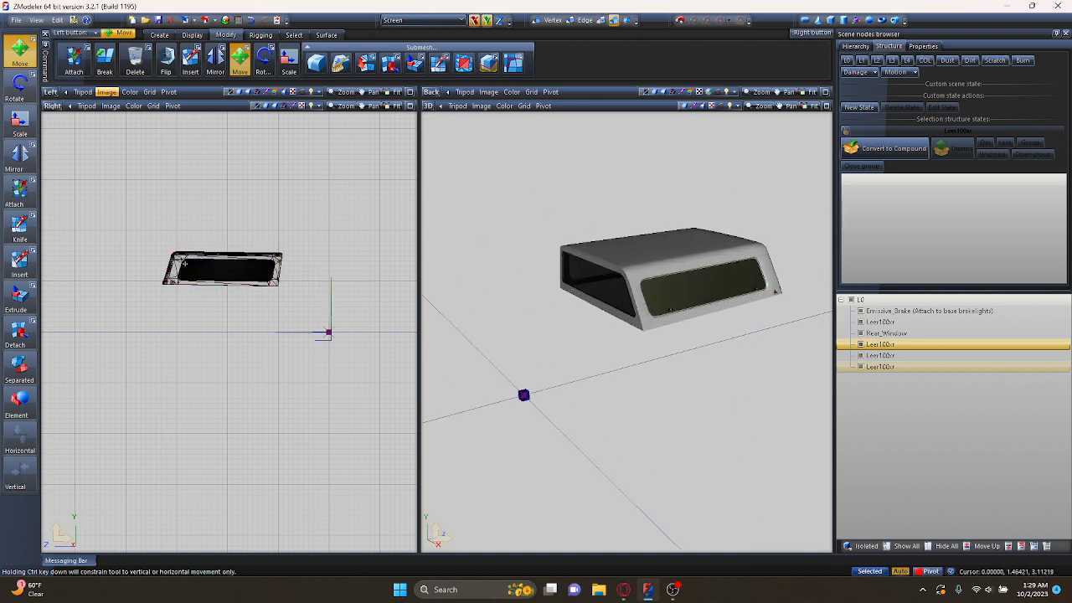
{"action": "middle_click_drag", "start_coordinate": [627, 283], "coordinate": [459, 309]}
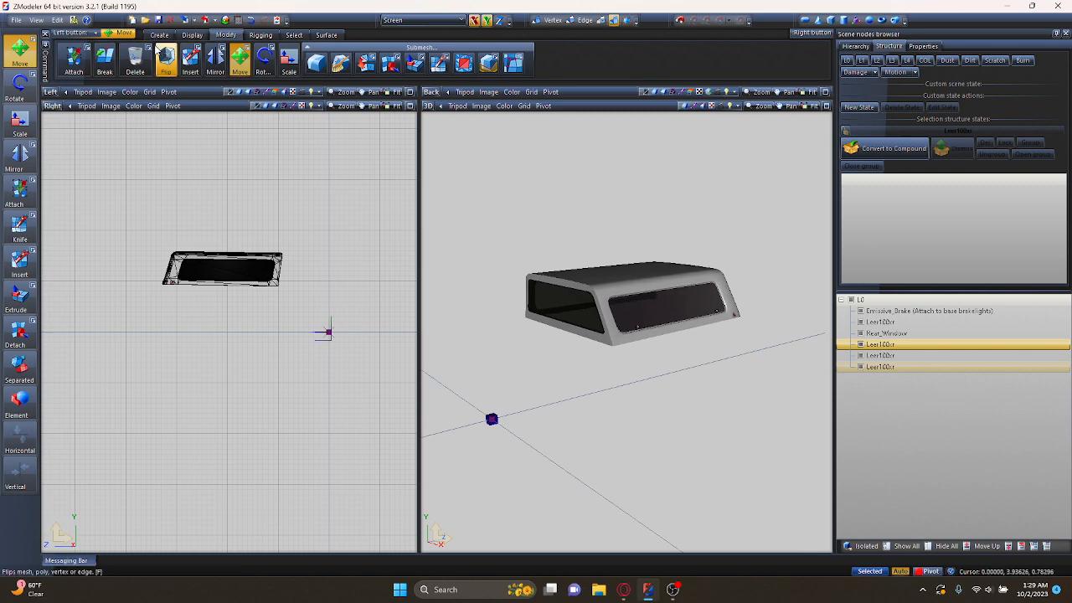
- Apply the GTA V vehicle_paint3 shader preset to the BodyPaint_Set_As_Vehicle_Material material
{"action": "left_click", "coordinate": [224, 20]}
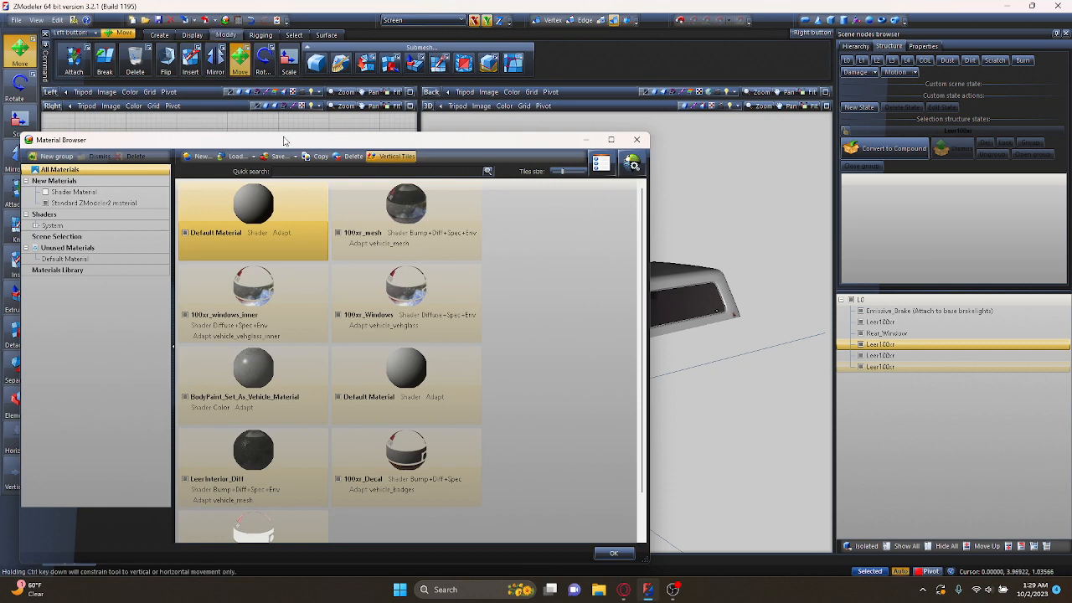
{"action": "left_click_drag", "start_coordinate": [293, 144], "coordinate": [366, 111]}
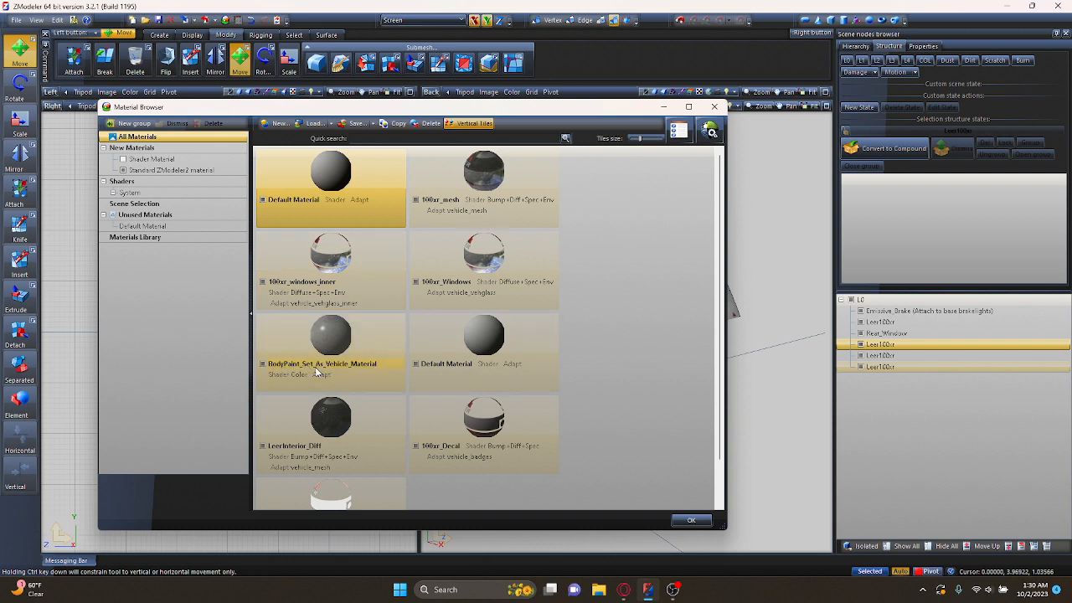
{"action": "left_click", "coordinate": [379, 338]}
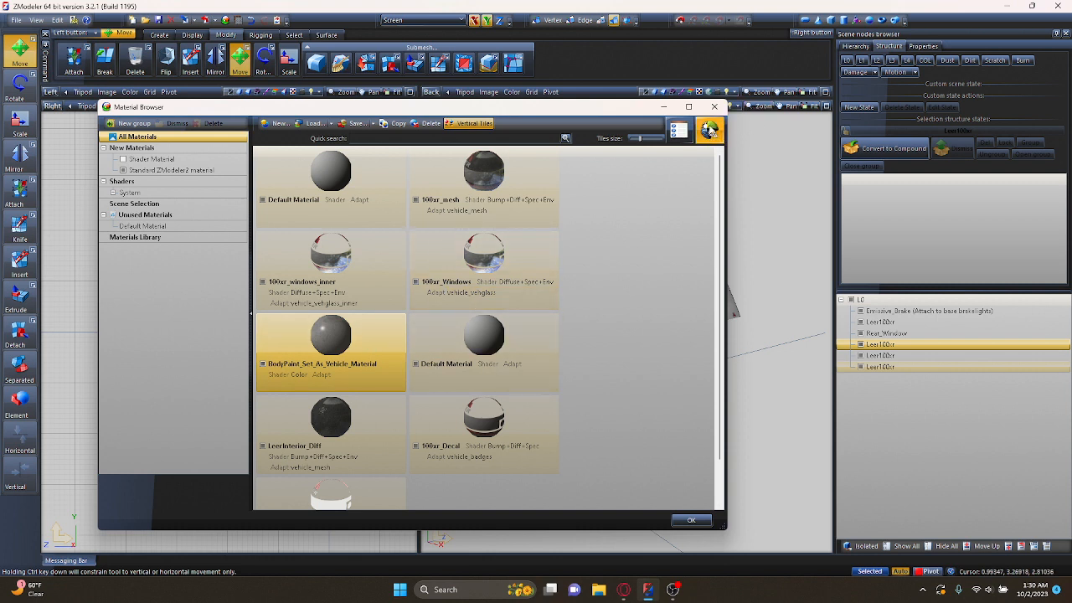
{"action": "left_click", "coordinate": [710, 133]}
{"action": "mouse_move", "coordinate": [729, 168]}
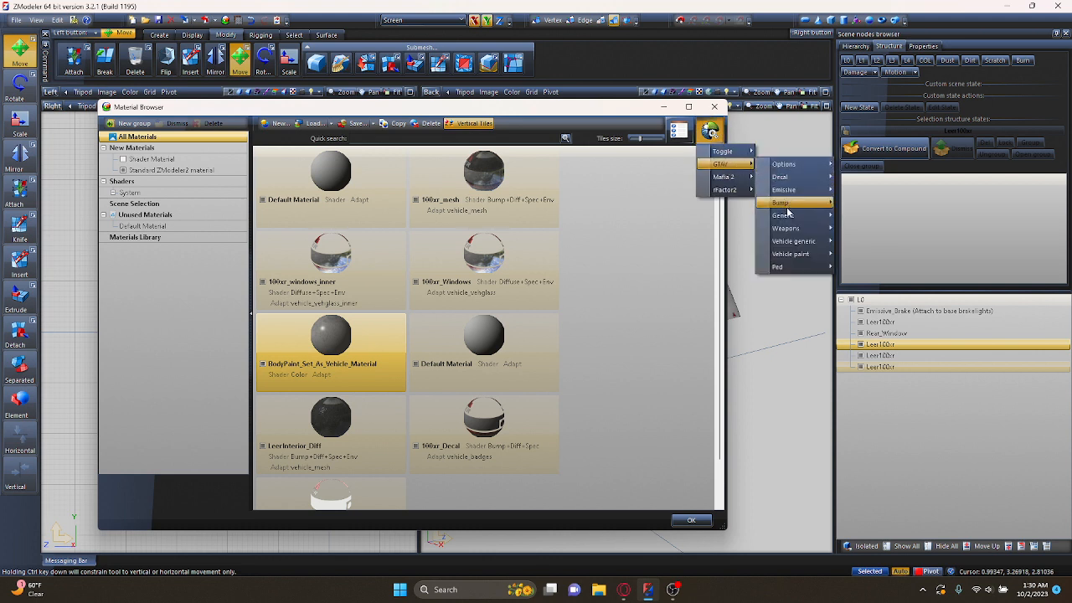
{"action": "mouse_move", "coordinate": [787, 256]}
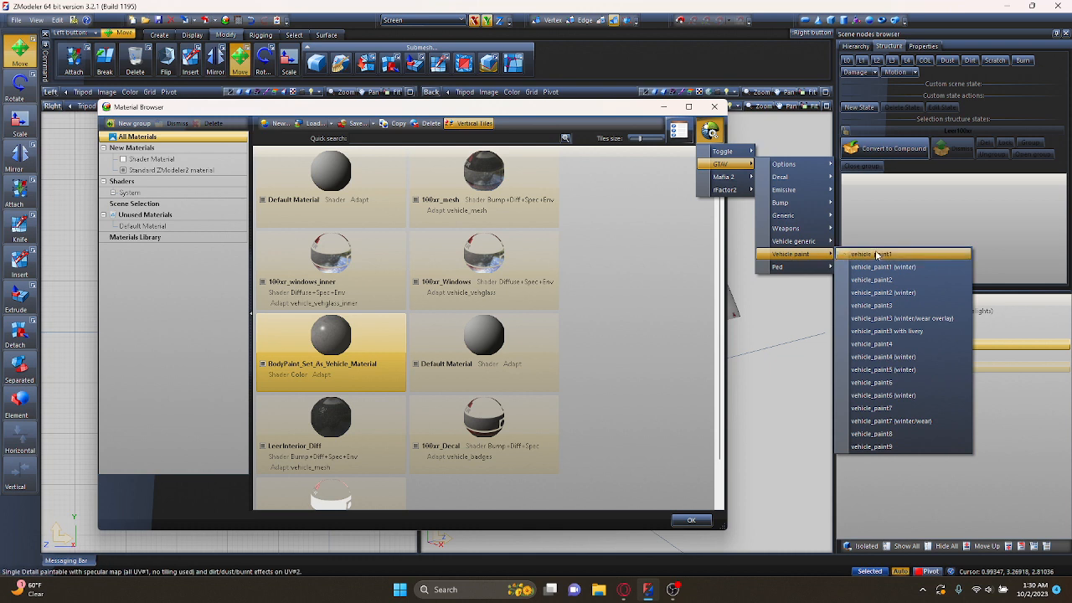
{"action": "left_click", "coordinate": [881, 311]}
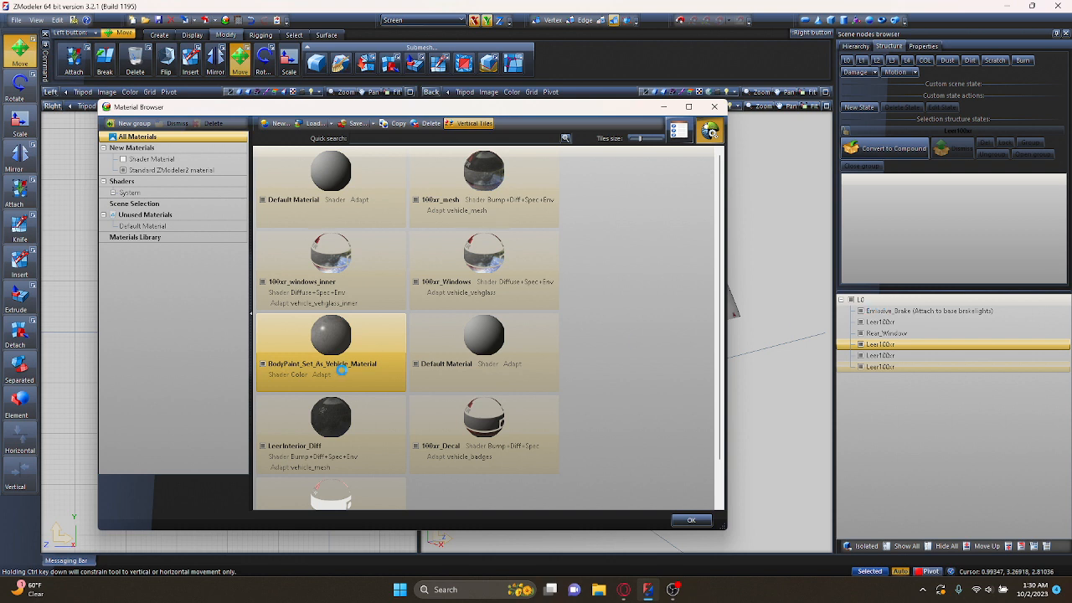
- Review the texture layers in the BodyPaint_Set_As_Vehicle_Material properties, then close the material browser
{"action": "double_click", "coordinate": [376, 342]}
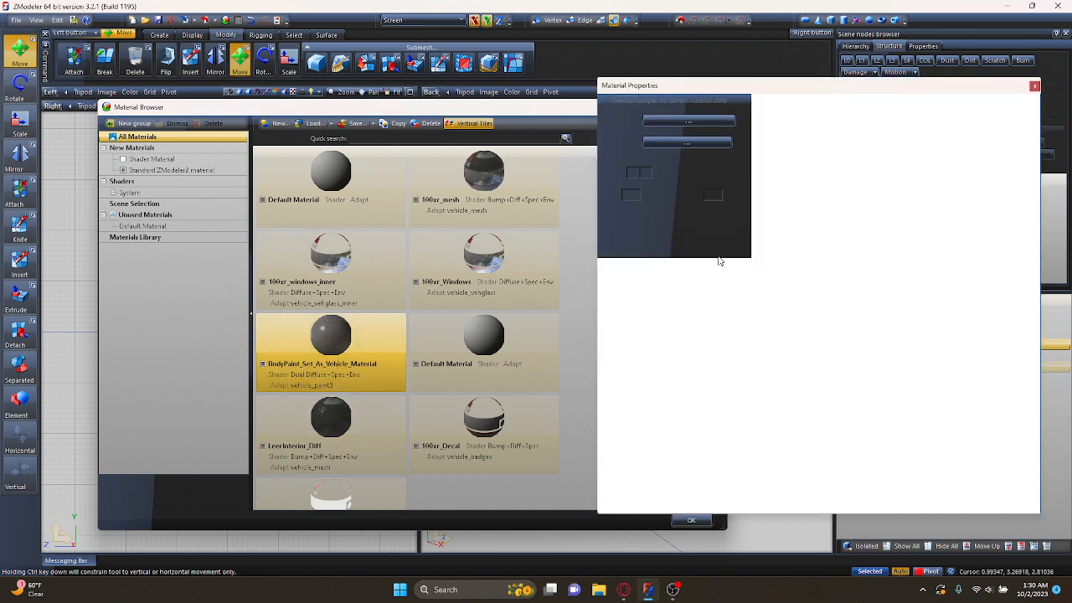
{"action": "left_click", "coordinate": [770, 92]}
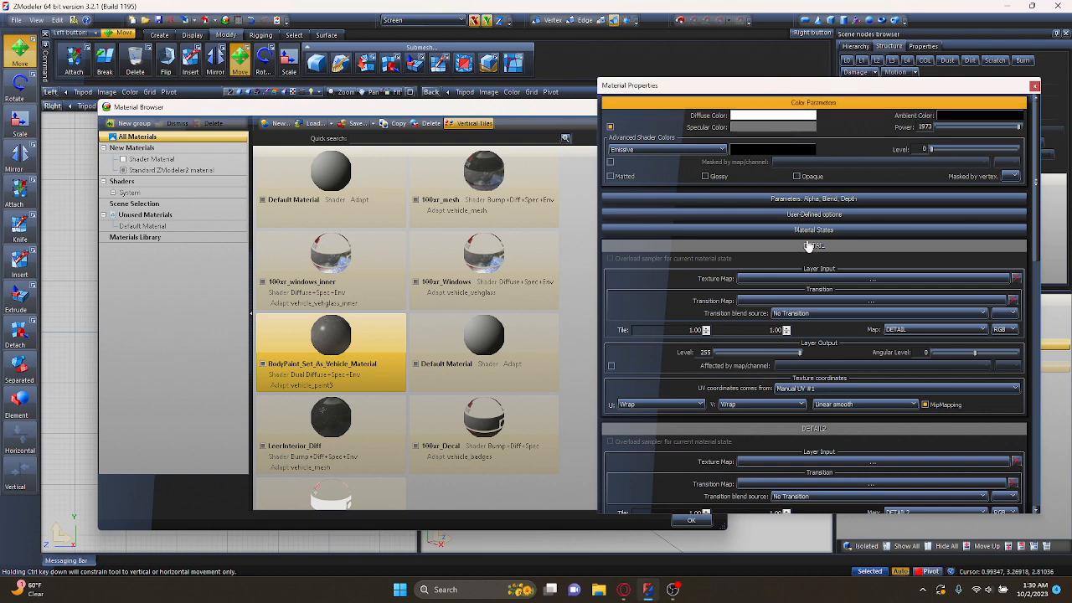
{"action": "scroll", "coordinate": [800, 209], "scroll_direction": "down", "scroll_amount": 3}
{"action": "scroll", "coordinate": [796, 341], "scroll_direction": "down", "scroll_amount": 1}
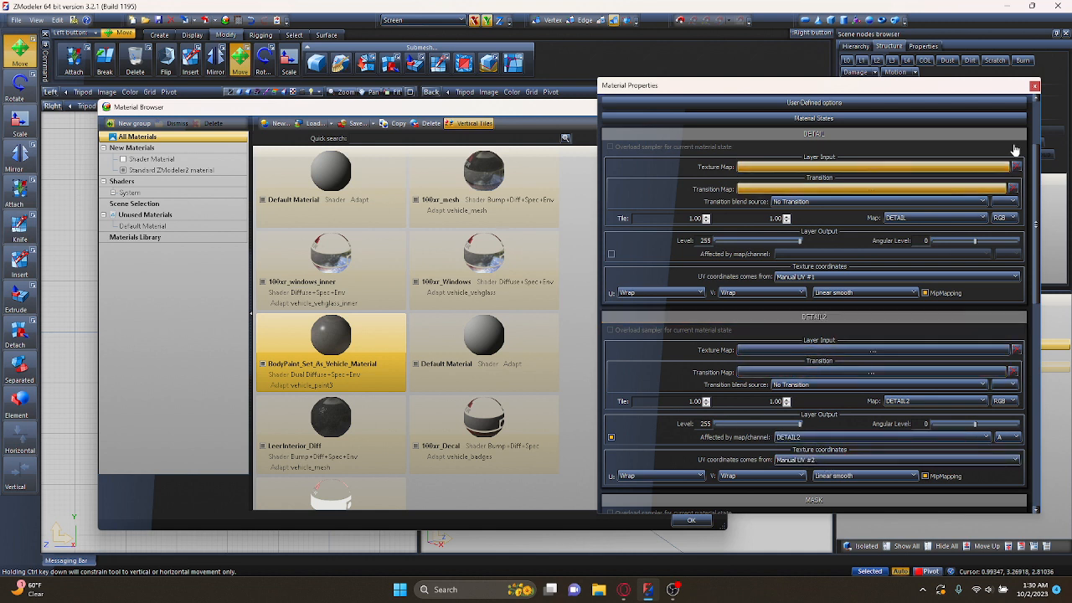
{"action": "left_click", "coordinate": [1034, 85]}
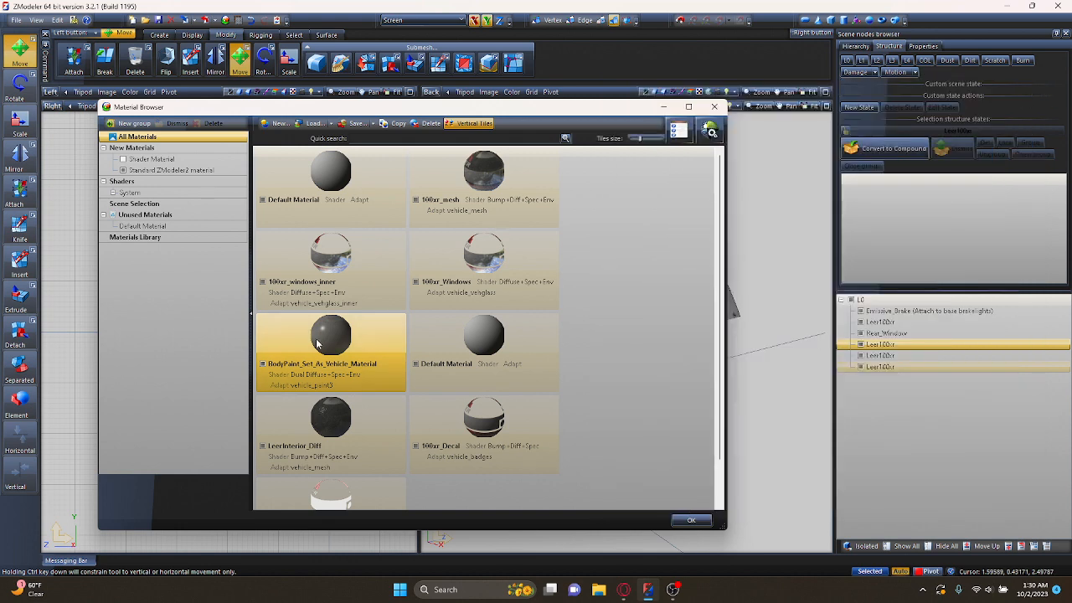
{"action": "left_click", "coordinate": [691, 520]}
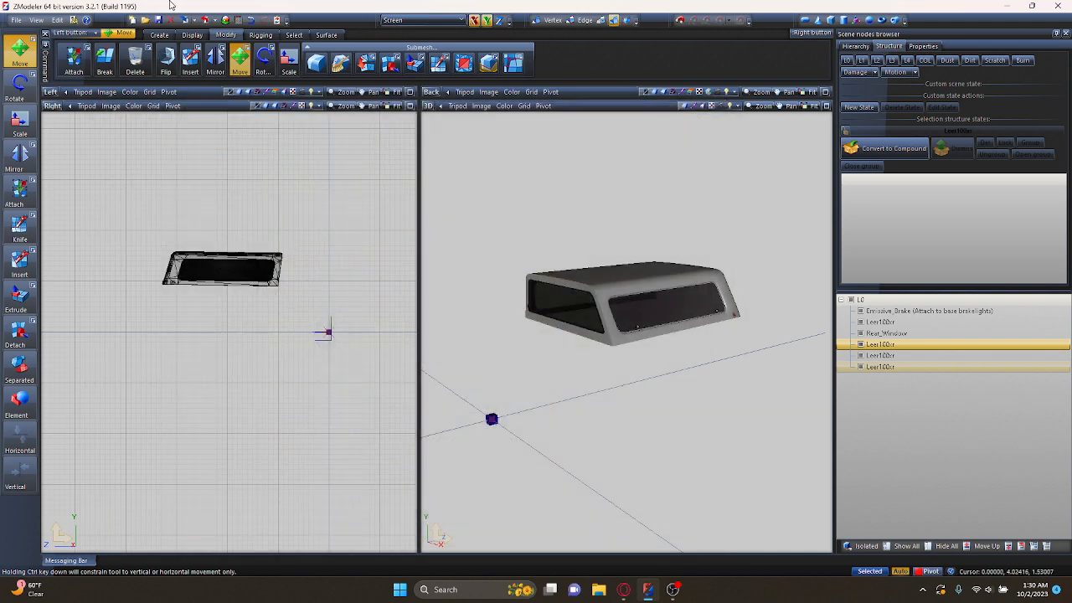
- Add bedcap_sign_1.dds from the Games folder on the Desktop to the scene's textures
{"action": "left_click", "coordinate": [238, 20]}
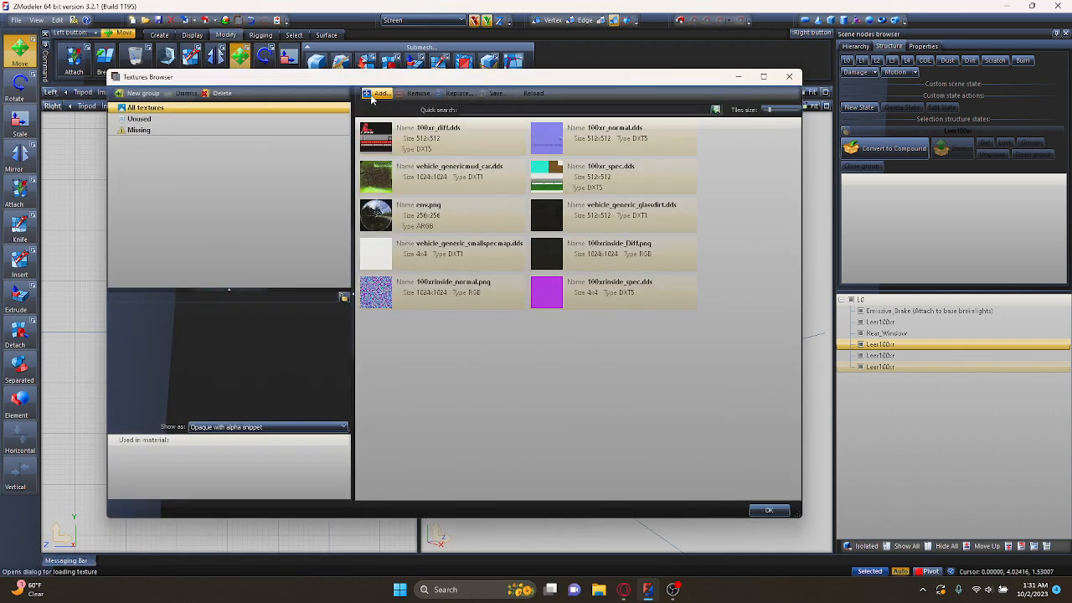
{"action": "left_click", "coordinate": [378, 94]}
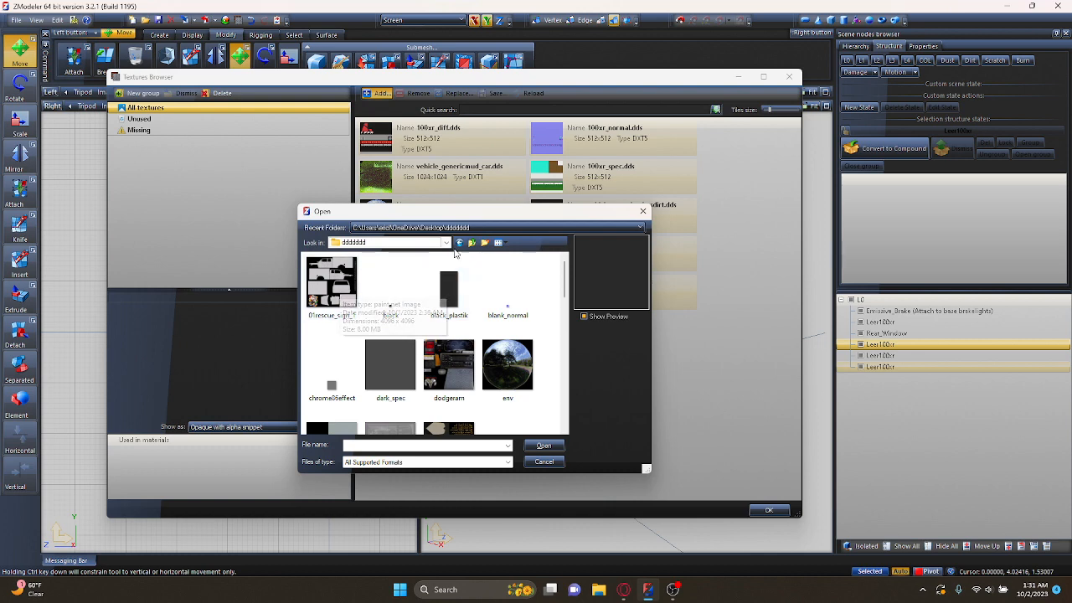
{"action": "left_click", "coordinate": [446, 242]}
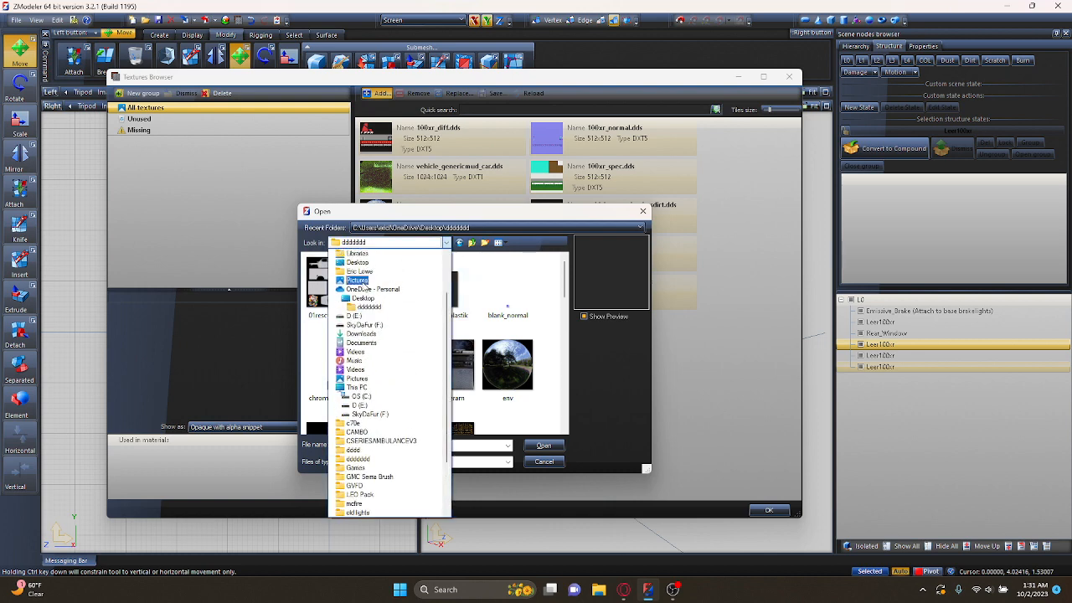
{"action": "left_click", "coordinate": [355, 263]}
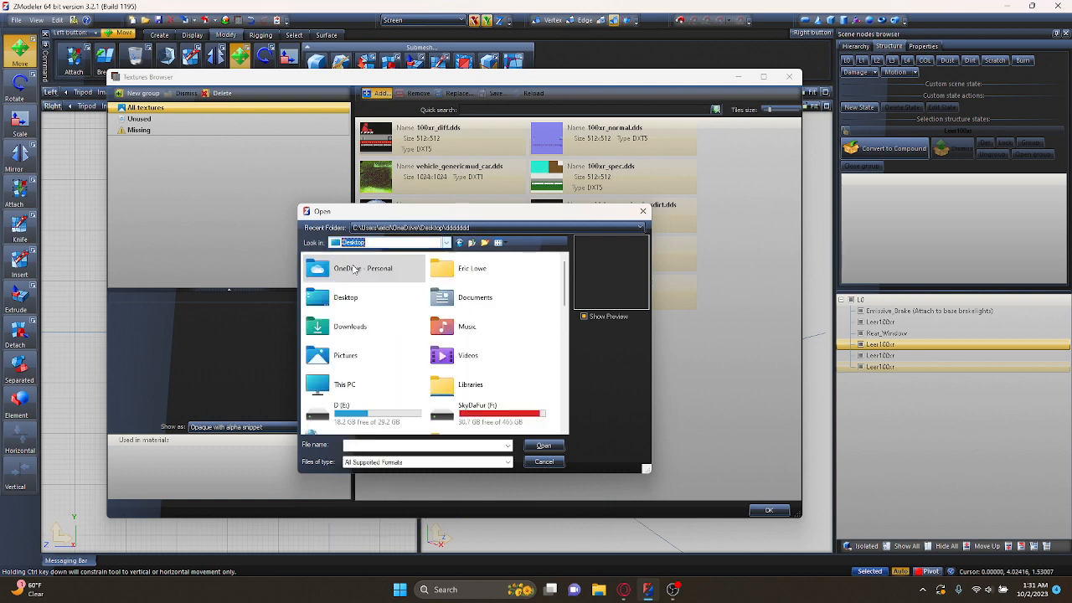
{"action": "scroll", "coordinate": [362, 340], "scroll_direction": "down", "scroll_amount": 2}
{"action": "scroll", "coordinate": [376, 360], "scroll_direction": "up", "scroll_amount": 1}
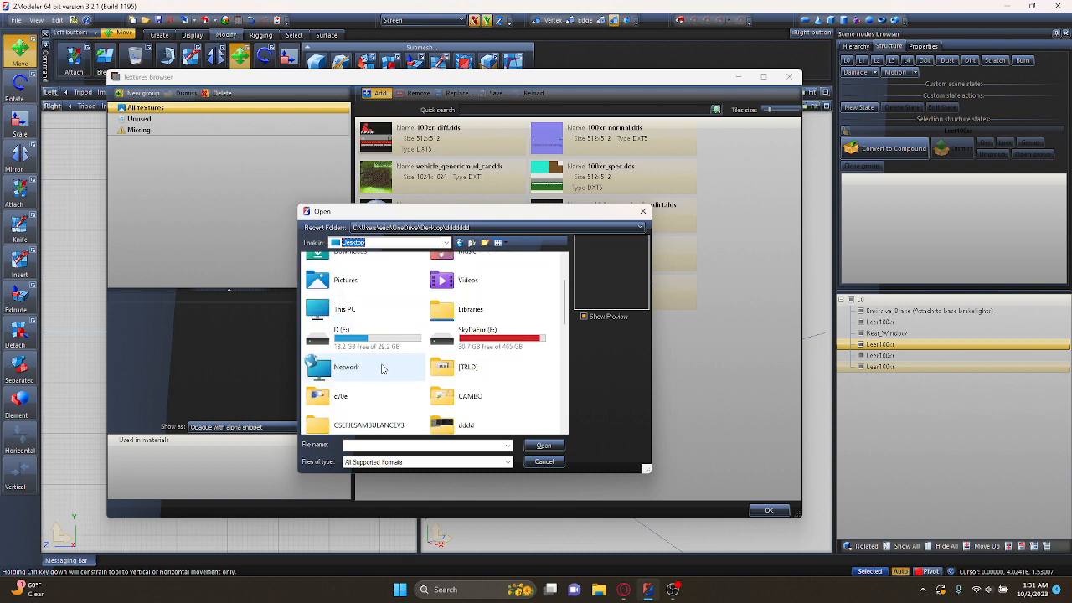
{"action": "scroll", "coordinate": [381, 368], "scroll_direction": "down", "scroll_amount": 3}
{"action": "double_click", "coordinate": [452, 388]}
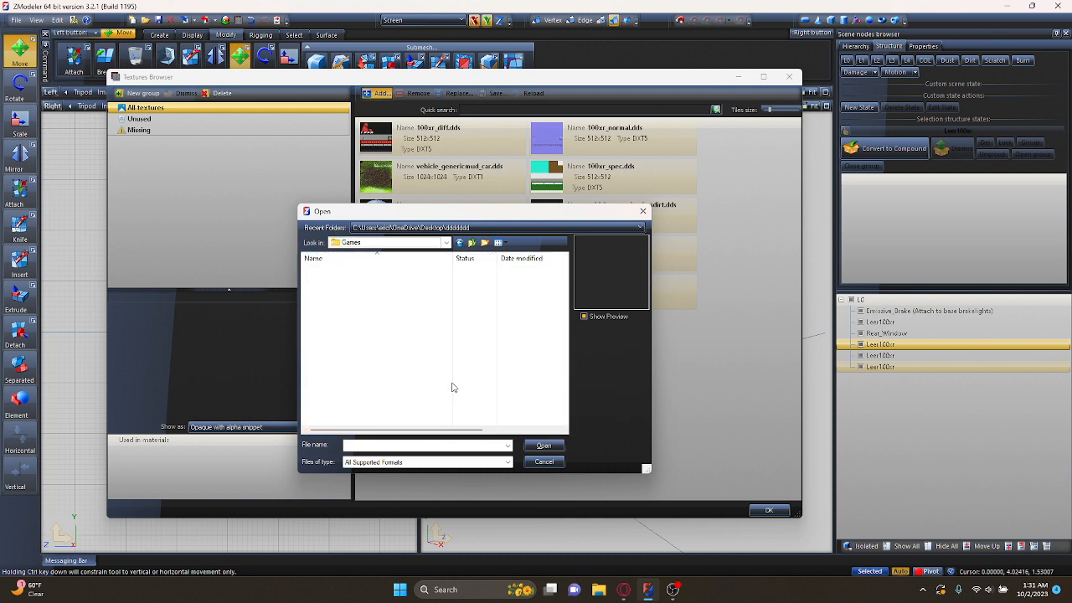
{"action": "left_click", "coordinate": [369, 281]}
{"action": "left_click", "coordinate": [544, 444]}
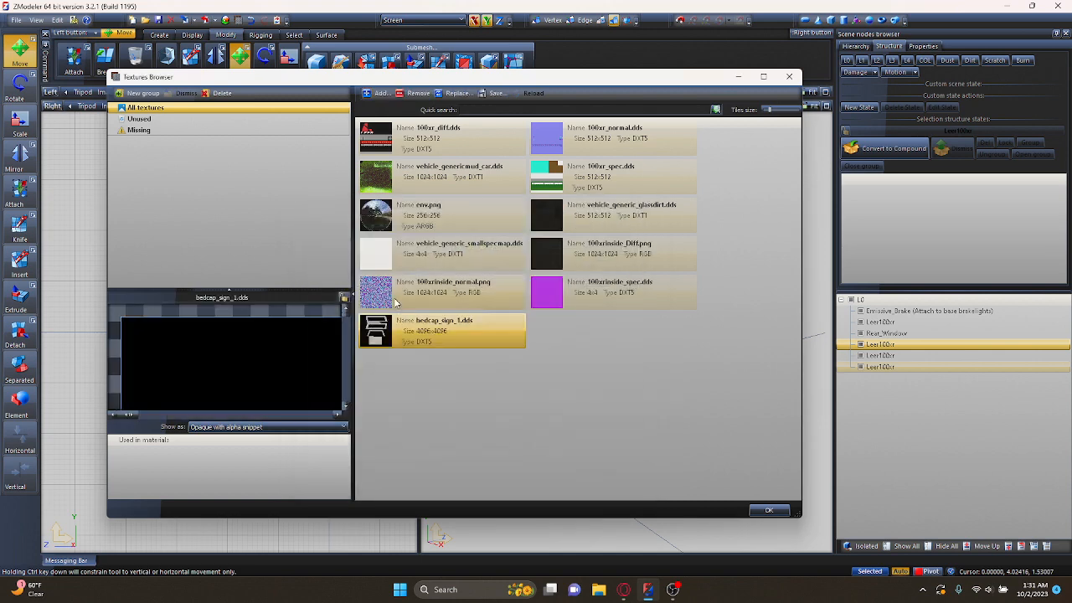
{"action": "left_click", "coordinate": [769, 510]}
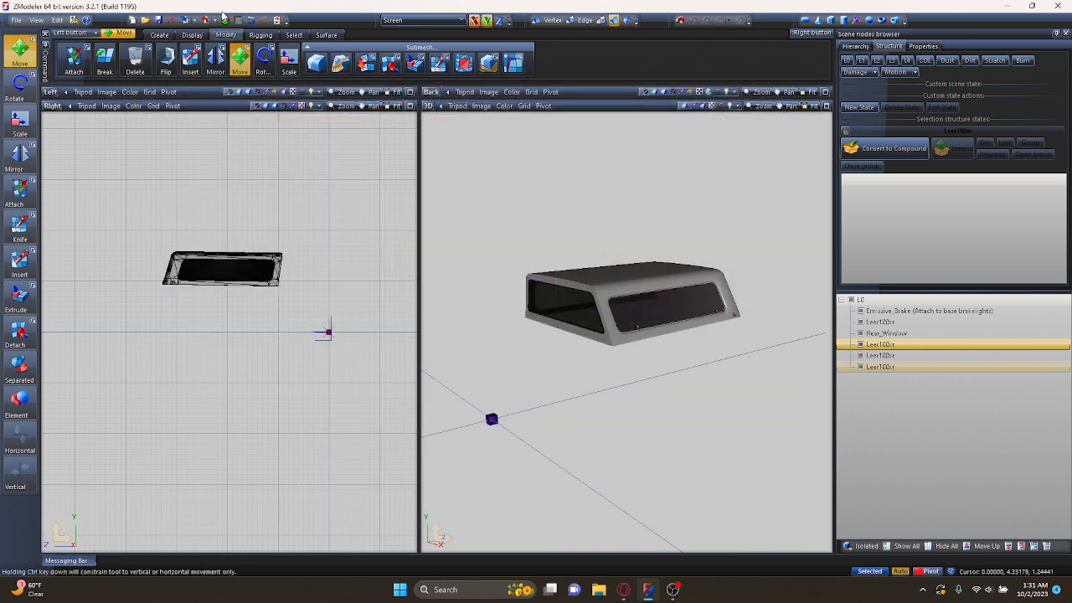
- Assign bedcap_sign_1.dds as the DETAIL2 texture map of BodyPaint_Set_As_Vehicle_Material and close the material browser
{"action": "left_click", "coordinate": [224, 17]}
{"action": "double_click", "coordinate": [373, 347]}
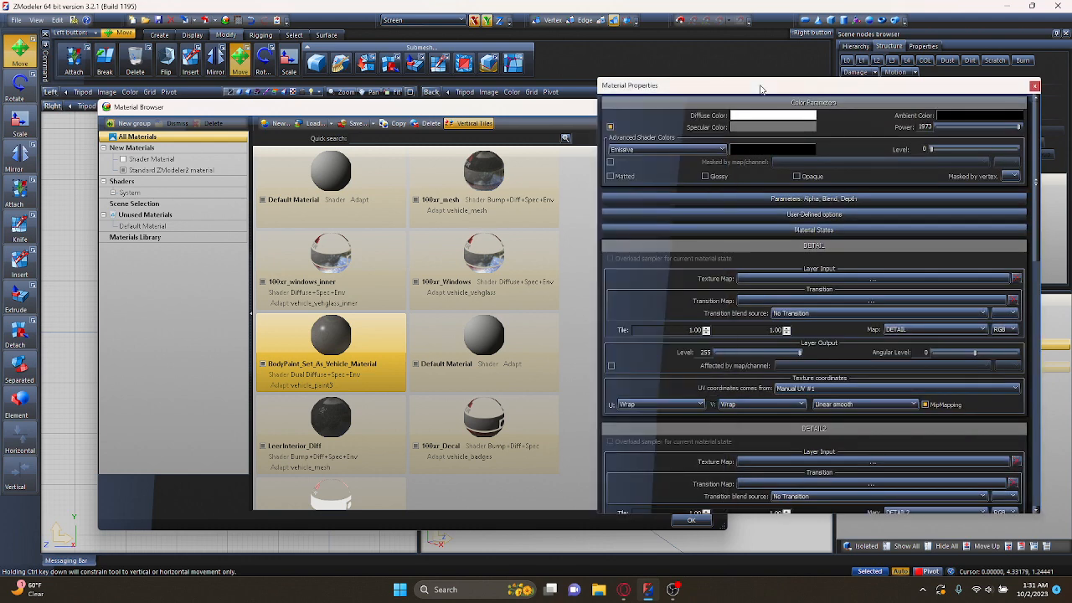
{"action": "scroll", "coordinate": [845, 394], "scroll_direction": "down", "scroll_amount": 3}
{"action": "left_click", "coordinate": [771, 439]}
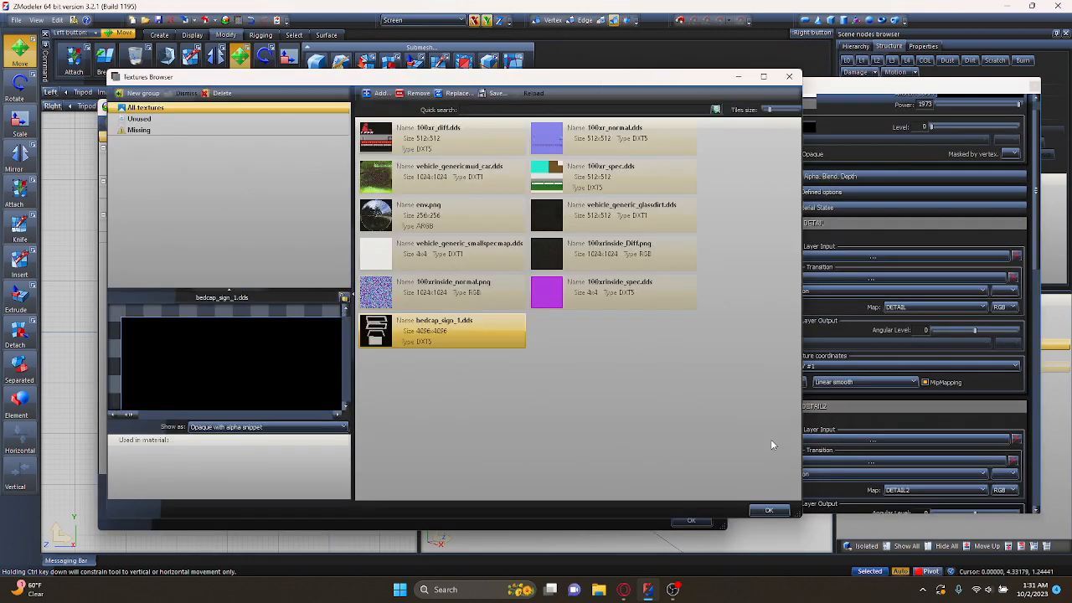
{"action": "left_click", "coordinate": [757, 511]}
{"action": "scroll", "coordinate": [832, 408], "scroll_direction": "down", "scroll_amount": 3}
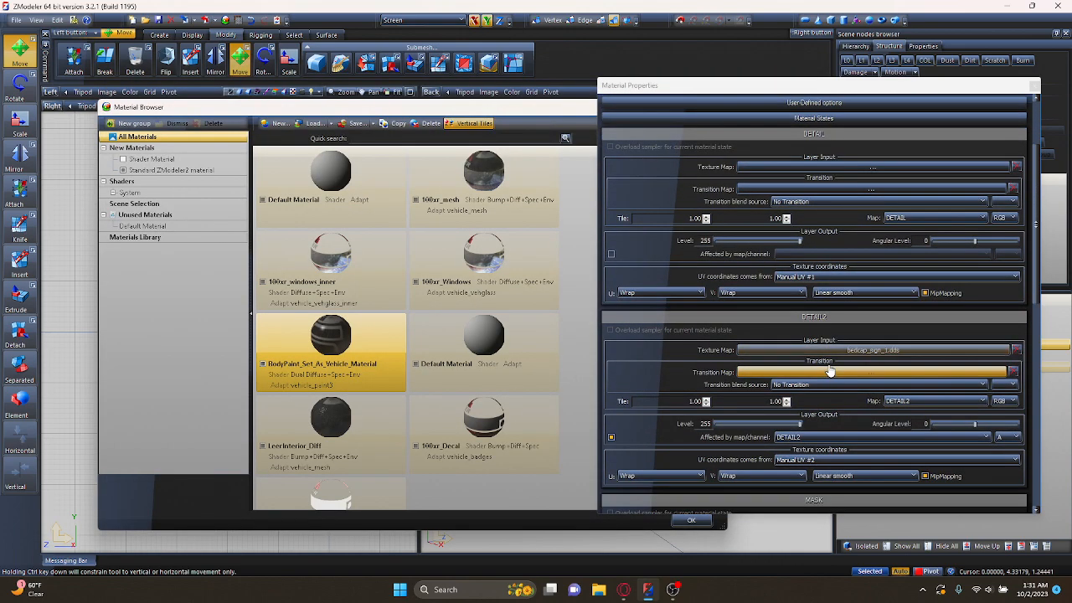
{"action": "left_click", "coordinate": [1034, 87]}
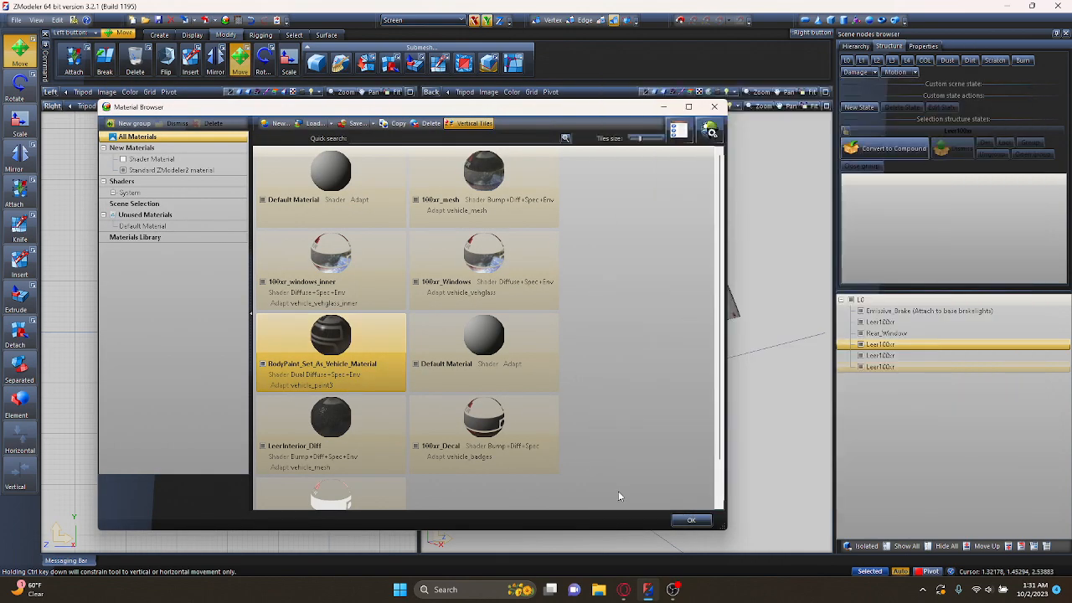
{"action": "left_click", "coordinate": [691, 520]}
- Inspect the textured cap in 3D, then hide all objects and show only the first Leer100xr part
{"action": "scroll", "coordinate": [617, 381], "scroll_direction": "up", "scroll_amount": 5}
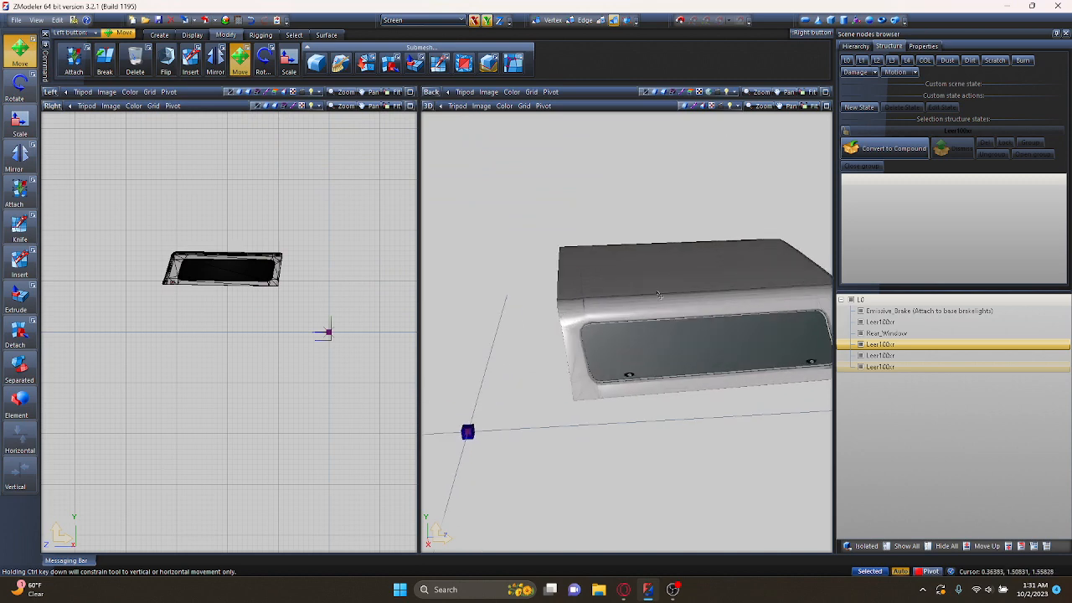
{"action": "middle_click_drag", "start_coordinate": [718, 314], "coordinate": [685, 303]}
{"action": "scroll", "coordinate": [659, 305], "scroll_direction": "down", "scroll_amount": 4}
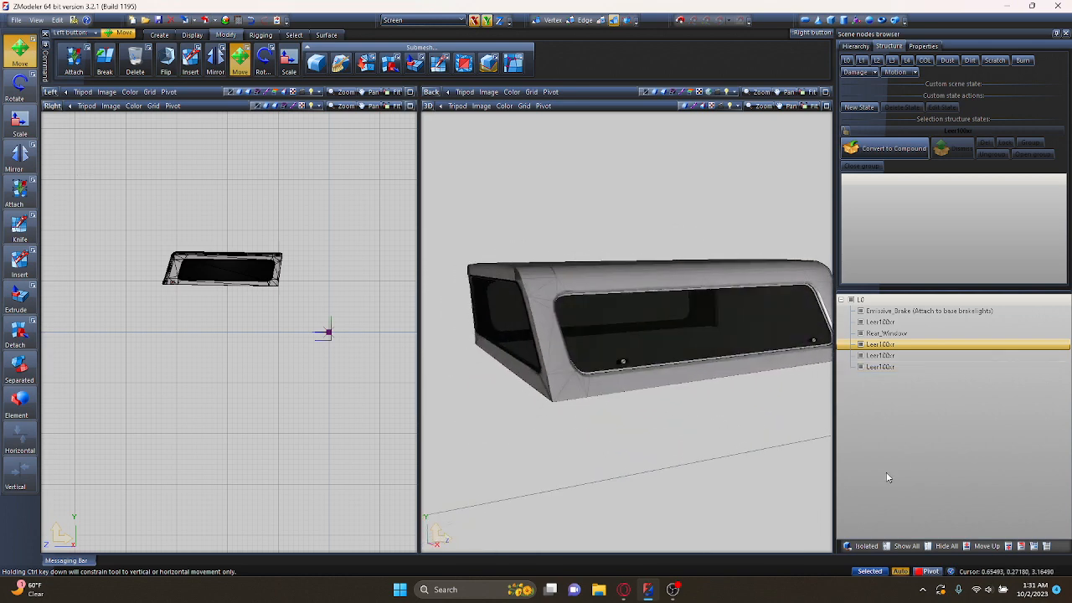
{"action": "left_click", "coordinate": [939, 548]}
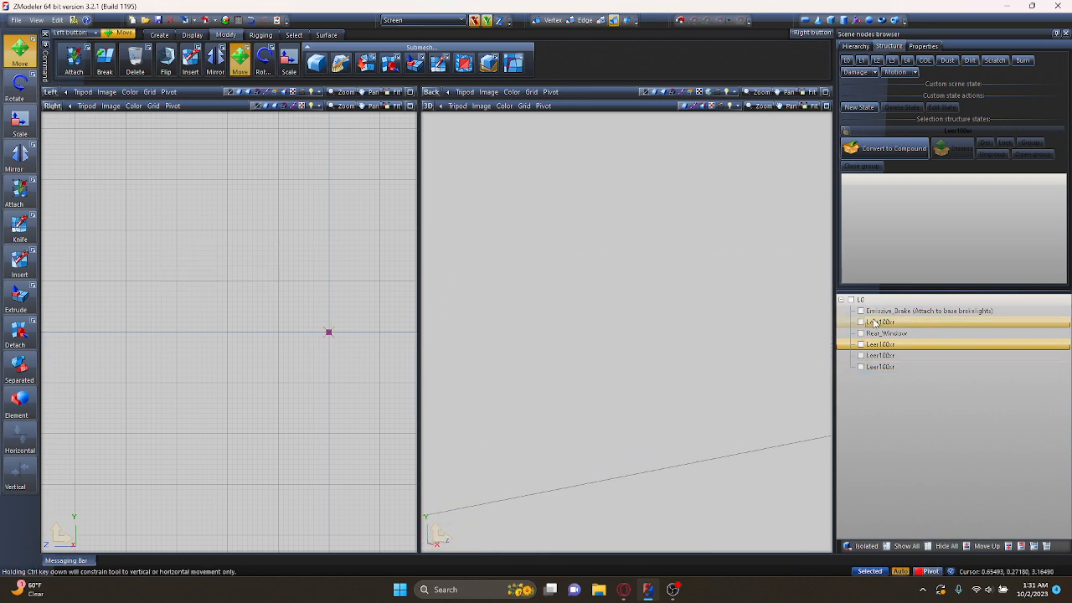
{"action": "left_click", "coordinate": [860, 323]}
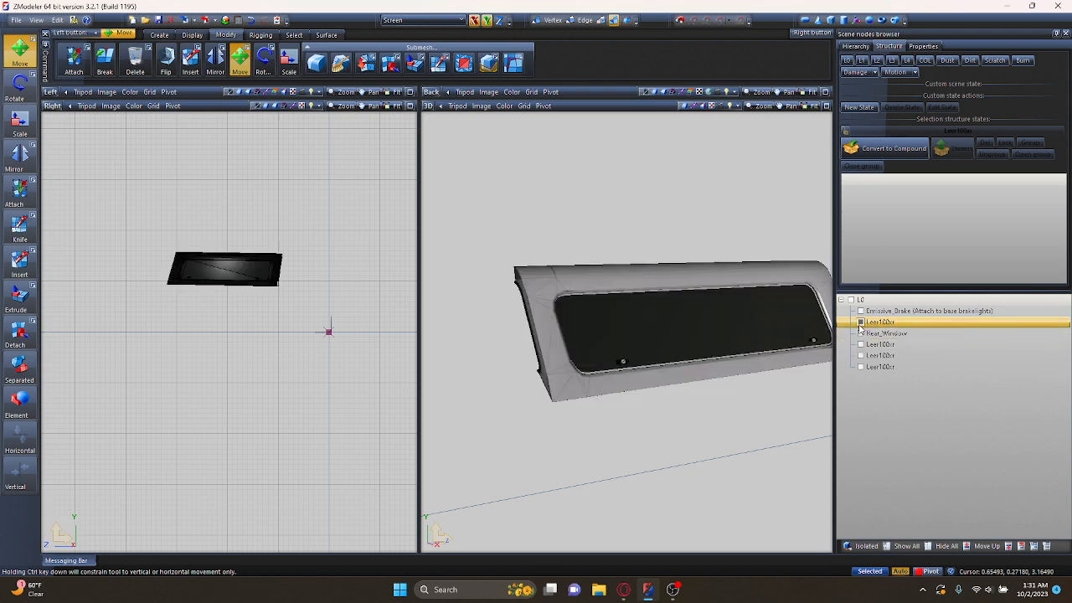
{"action": "mouse_move", "coordinate": [681, 334]}
{"action": "middle_mouse_down"}
{"action": "mouse_move", "coordinate": [581, 352]}
{"action": "mouse_move", "coordinate": [661, 337]}
{"action": "middle_mouse_up"}
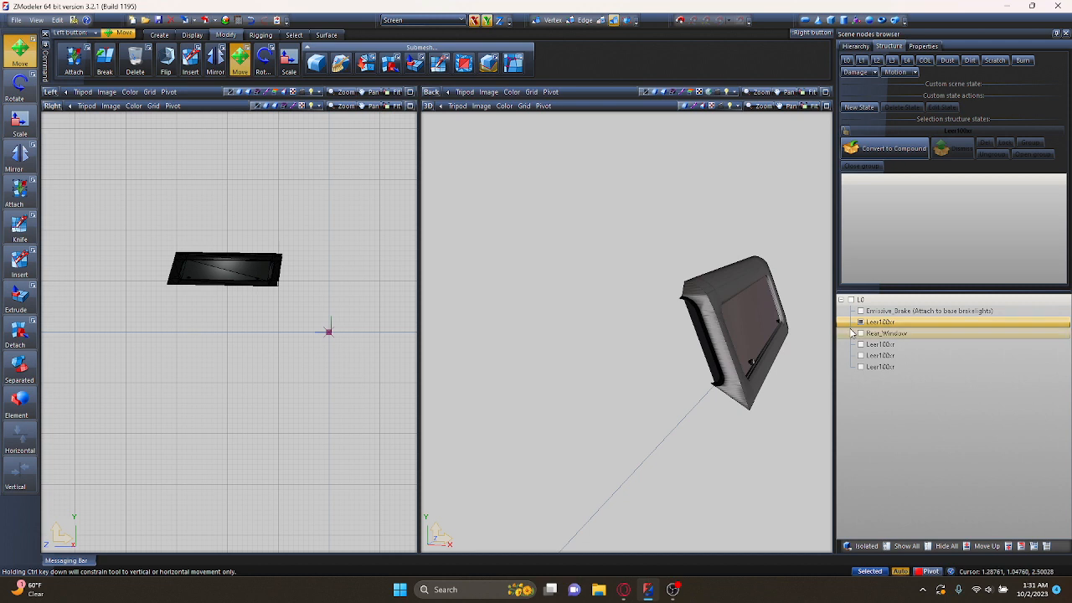
- Toggle the visibility of the first and second Leer100xr parts to compare what each contains
{"action": "left_click", "coordinate": [859, 324]}
{"action": "left_click", "coordinate": [860, 345]}
{"action": "left_click", "coordinate": [859, 345]}
{"action": "left_click", "coordinate": [860, 325]}
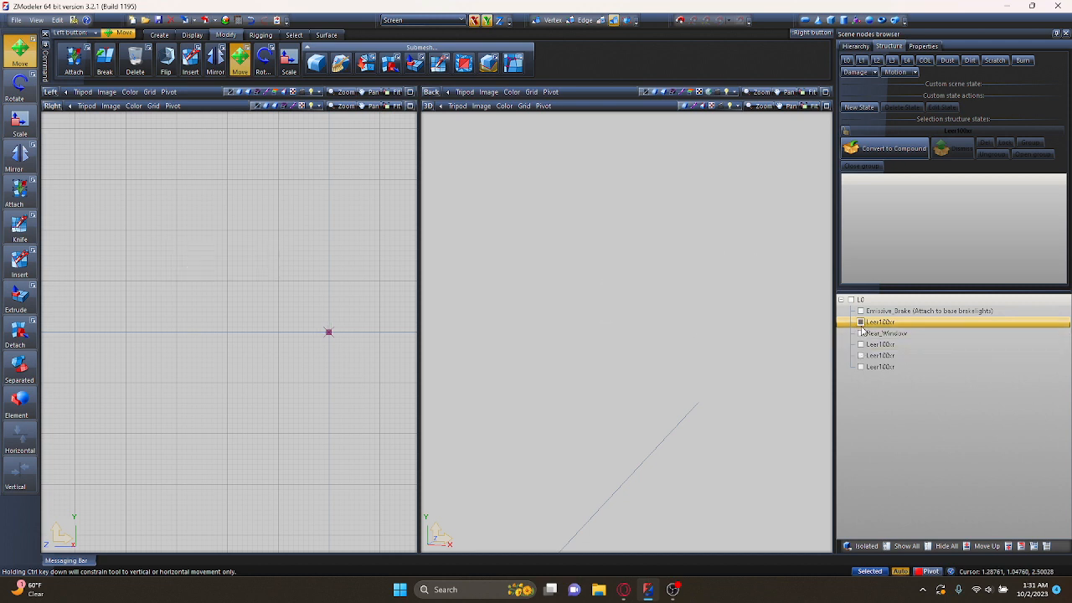
- Set the Right viewport to the Top view and show the three hidden Leer100xr parts alongside the first one
{"action": "middle_click_drag", "start_coordinate": [679, 340], "coordinate": [719, 346]}
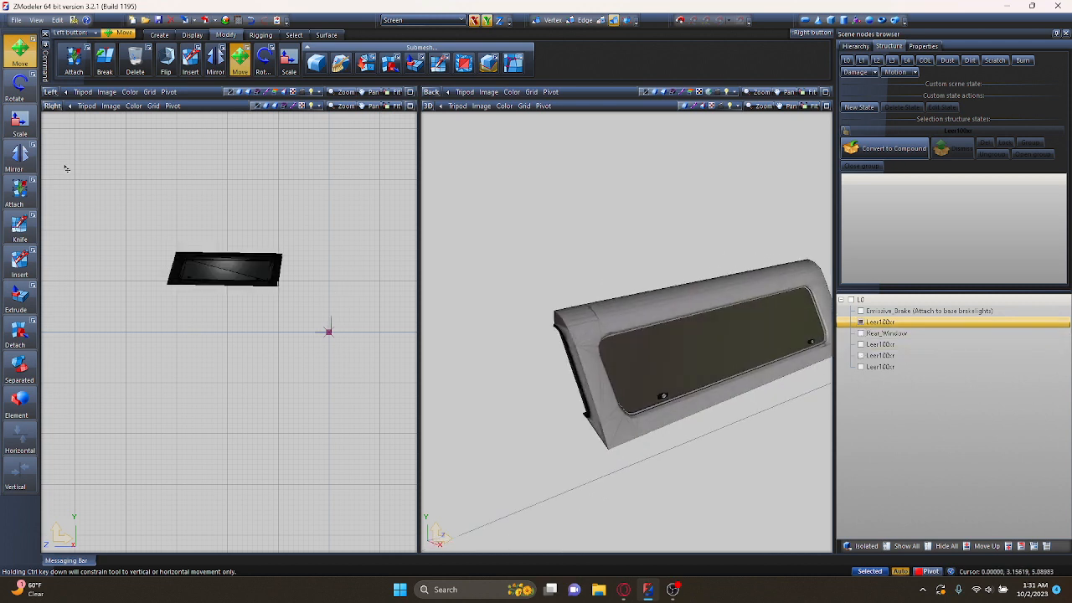
{"action": "left_click", "coordinate": [52, 105]}
{"action": "left_click", "coordinate": [74, 161]}
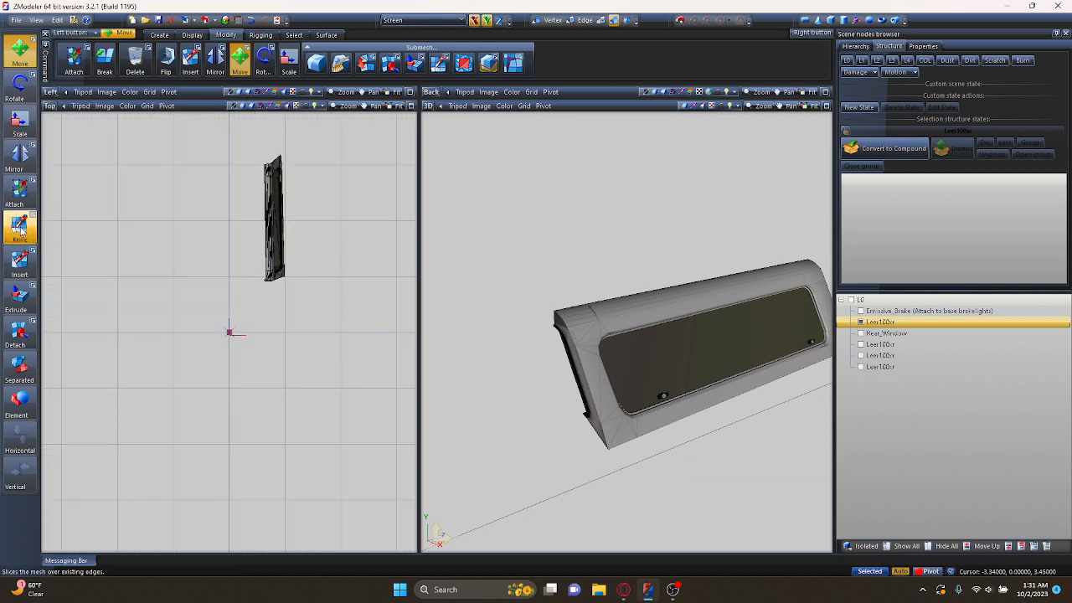
{"action": "left_click", "coordinate": [19, 191]}
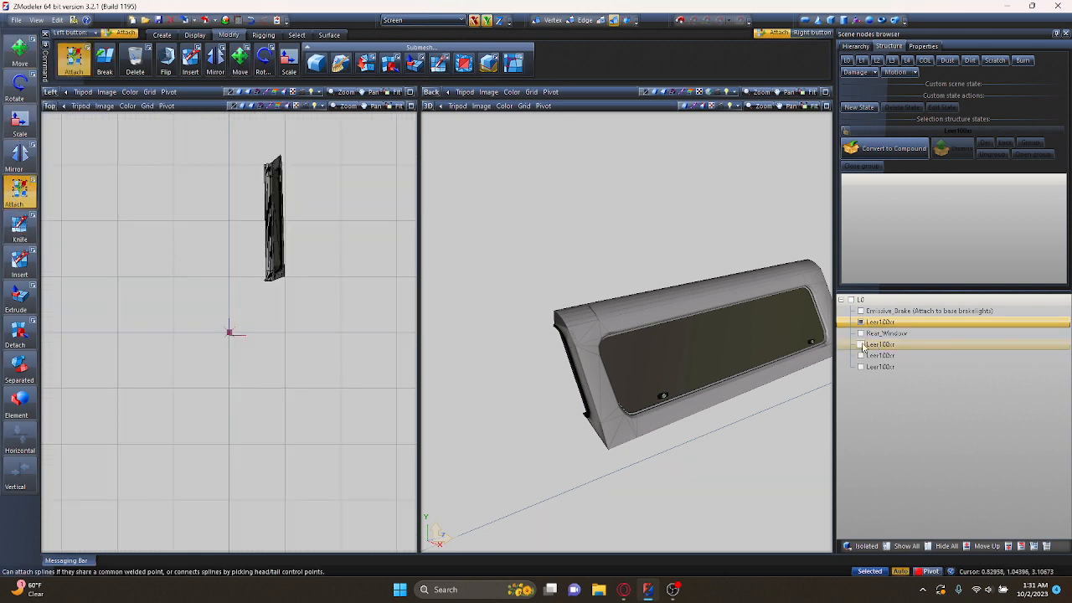
{"action": "left_click", "coordinate": [861, 344]}
{"action": "left_click", "coordinate": [860, 355]}
{"action": "left_click", "coordinate": [861, 366]}
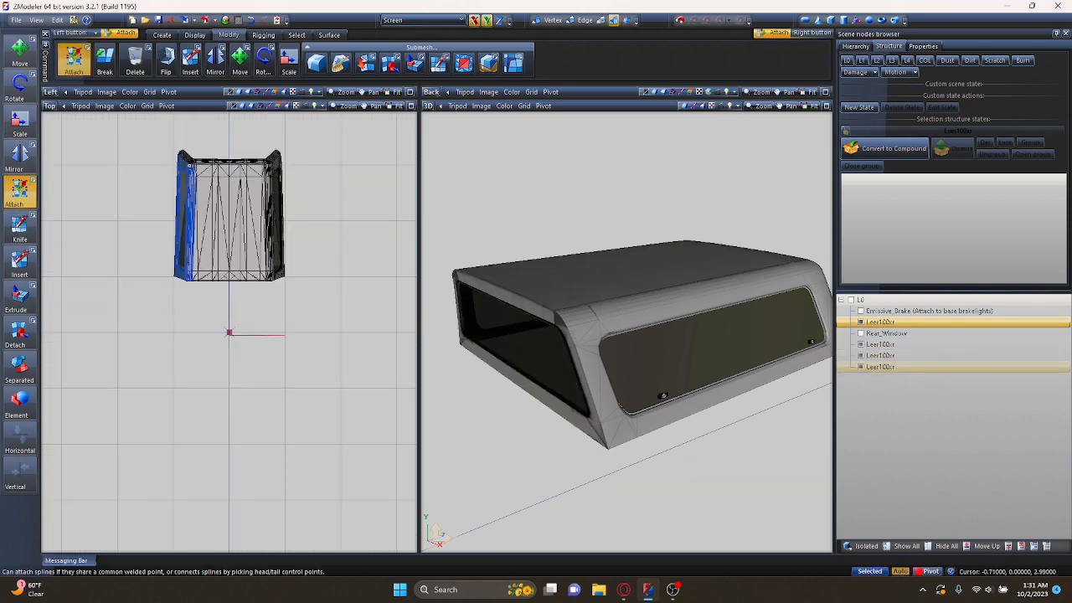
- Attach the four visible Leer100xr parts together into a single Leer100xr object
{"action": "left_click", "coordinate": [222, 164]}
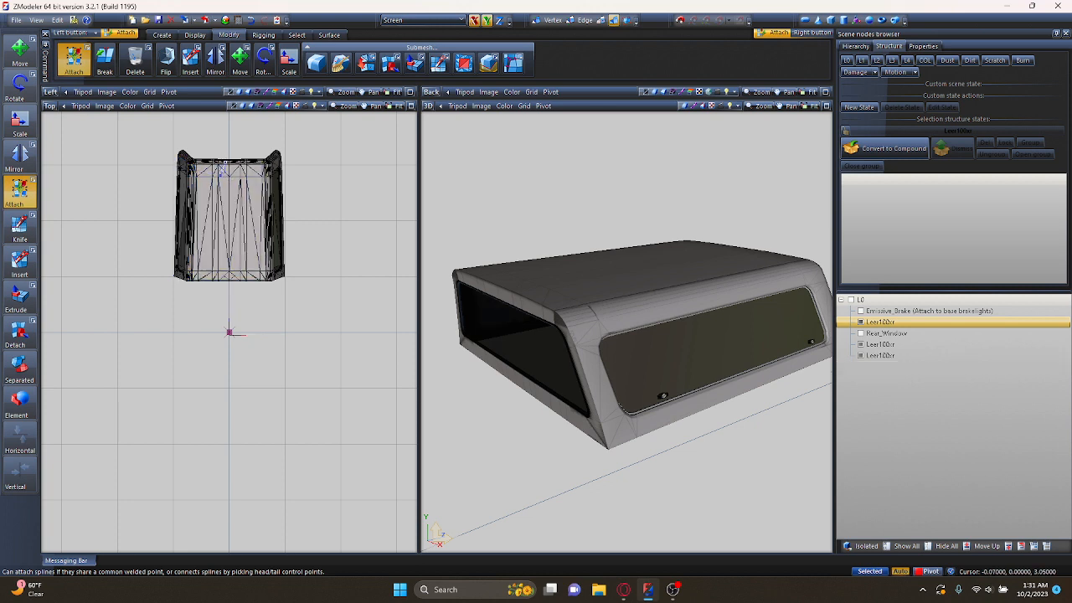
{"action": "left_click", "coordinate": [224, 162]}
{"action": "left_click", "coordinate": [272, 180]}
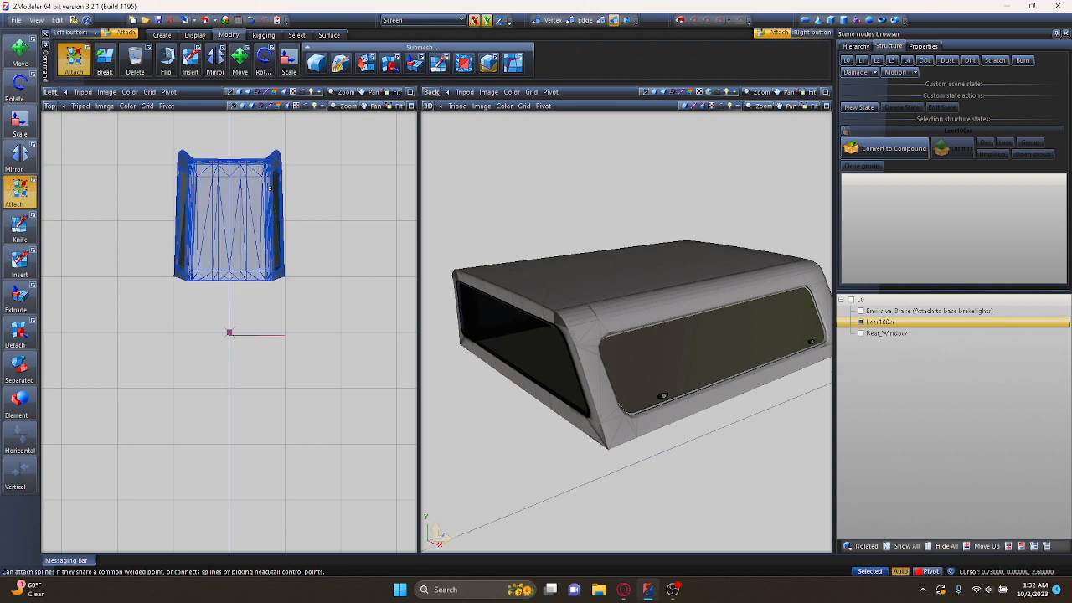
- Show all scene objects and inspect the joined cap in 3D from its rear window end
{"action": "left_click", "coordinate": [895, 549]}
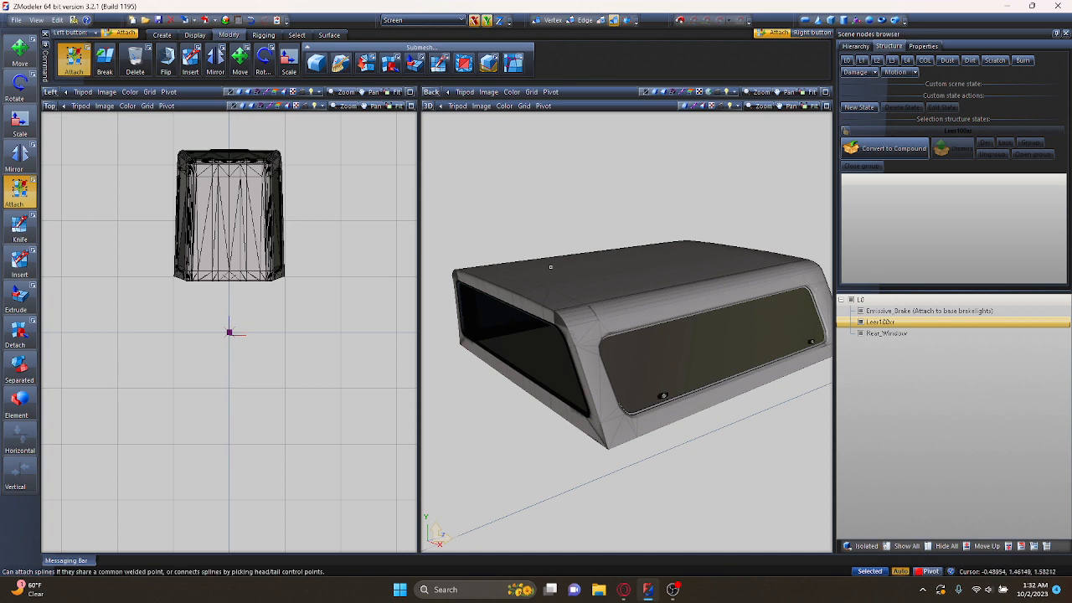
{"action": "middle_click_drag", "start_coordinate": [636, 352], "coordinate": [469, 335]}
{"action": "middle_click_drag", "start_coordinate": [467, 252], "coordinate": [397, 252]}
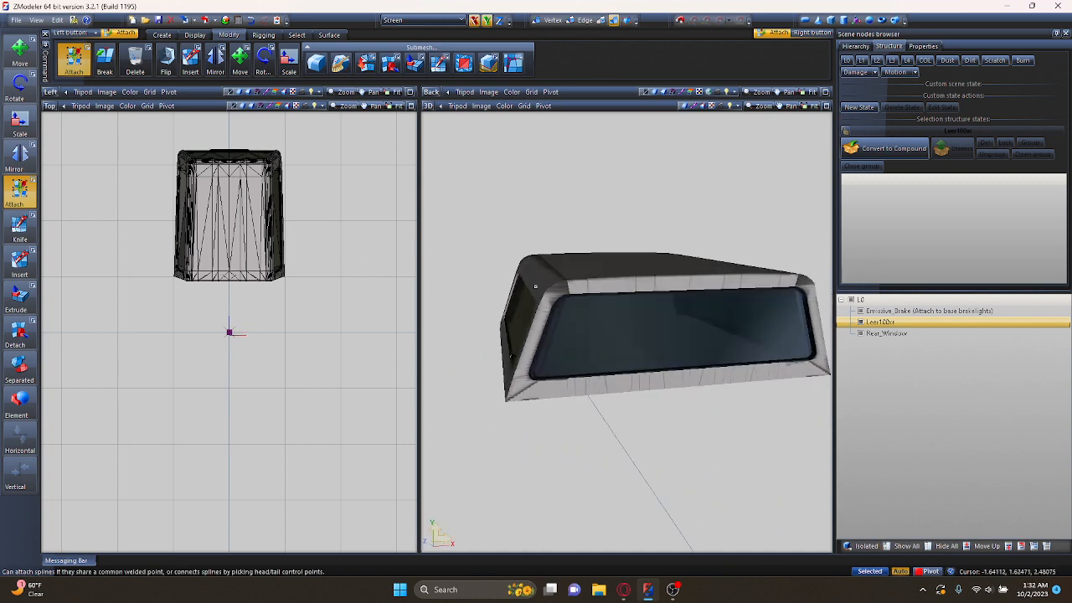